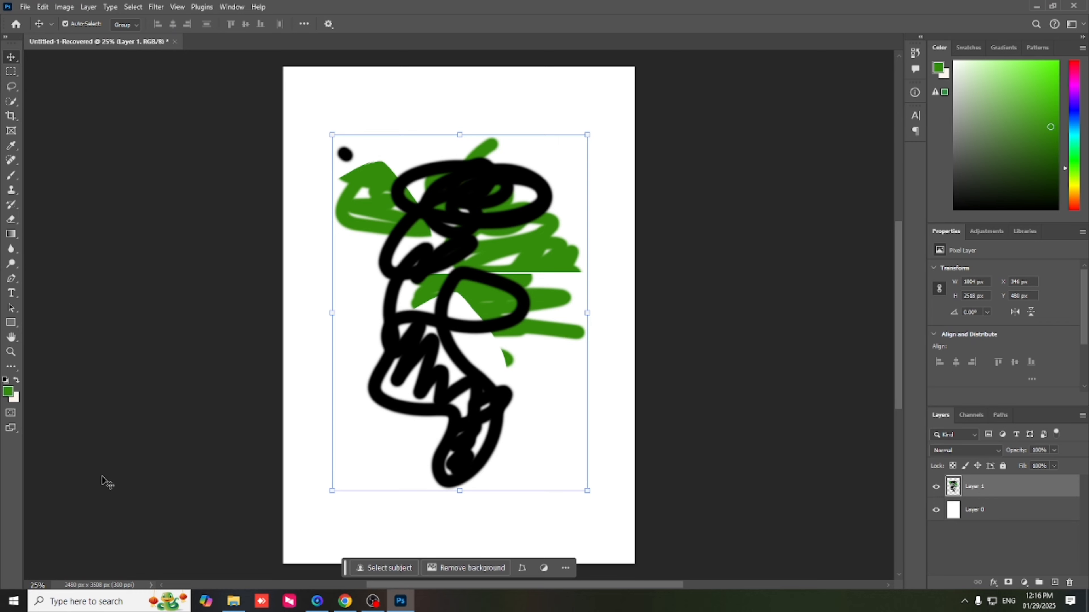
# Quit Photoshop without saving the recovered document, and relaunch Adobe Photoshop 2024.
pyautogui.click(1070, 6)
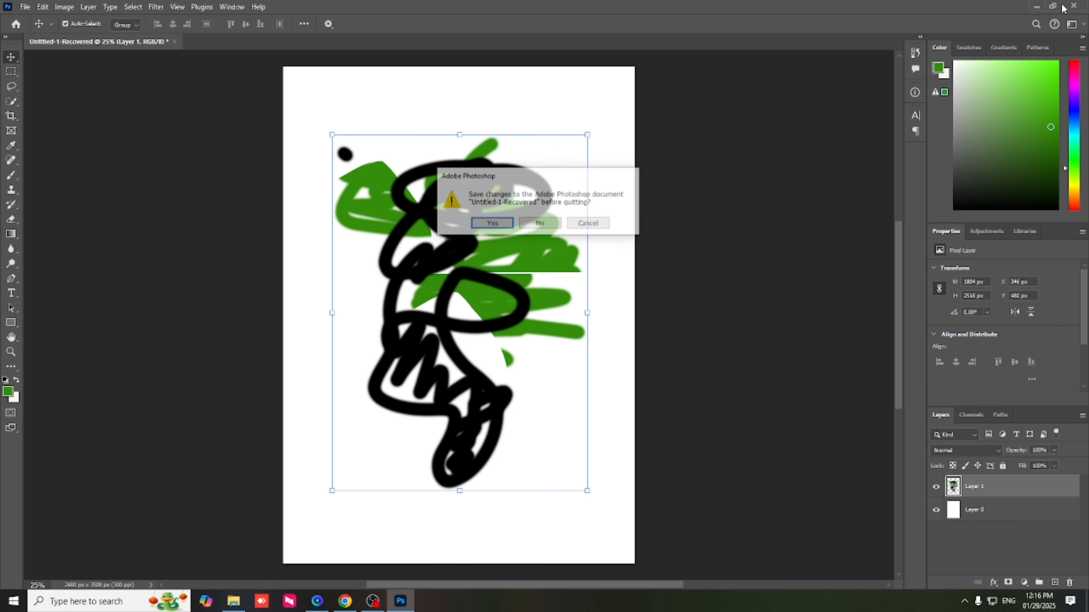
pyautogui.click(540, 223)
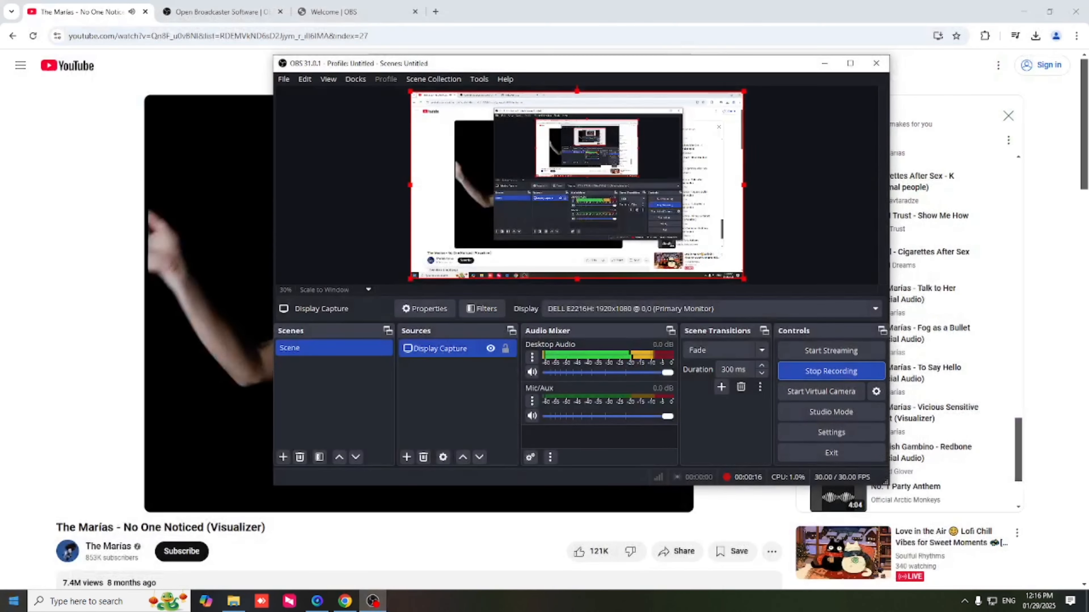
pyautogui.press('super')
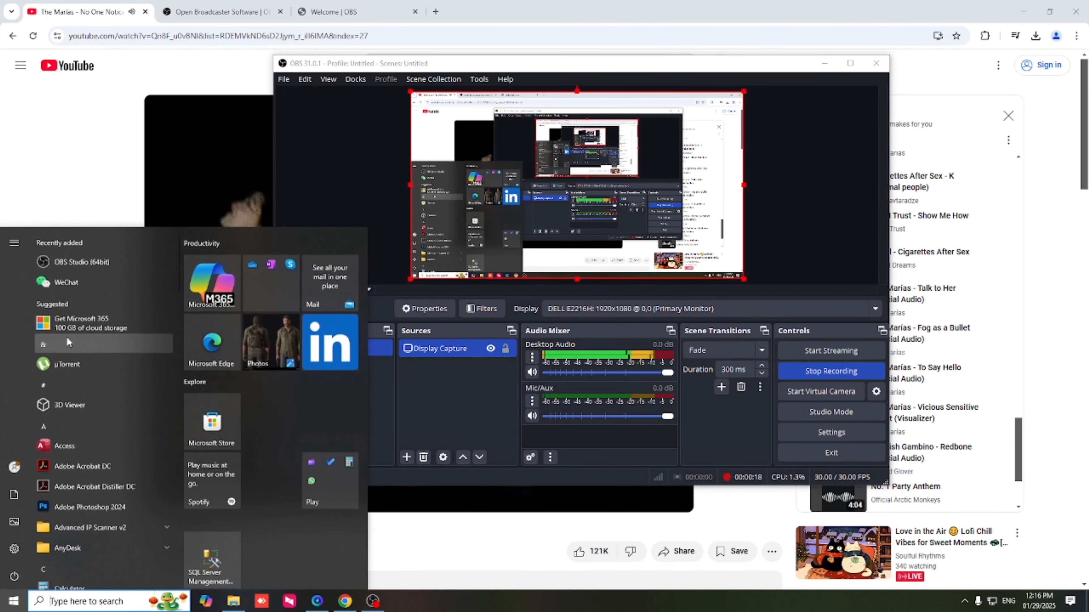
pyautogui.click(86, 507)
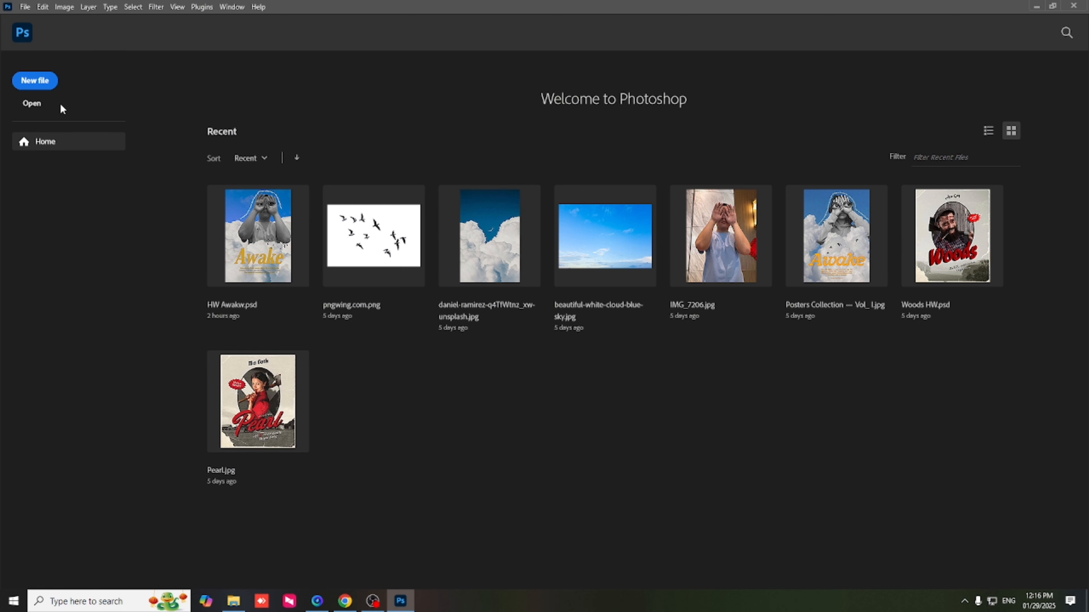
# Create a new 595 x 842 pixel document at 300 pixels/inch in RGB Color, 8 bit, with a white background.
pyautogui.click(41, 88)
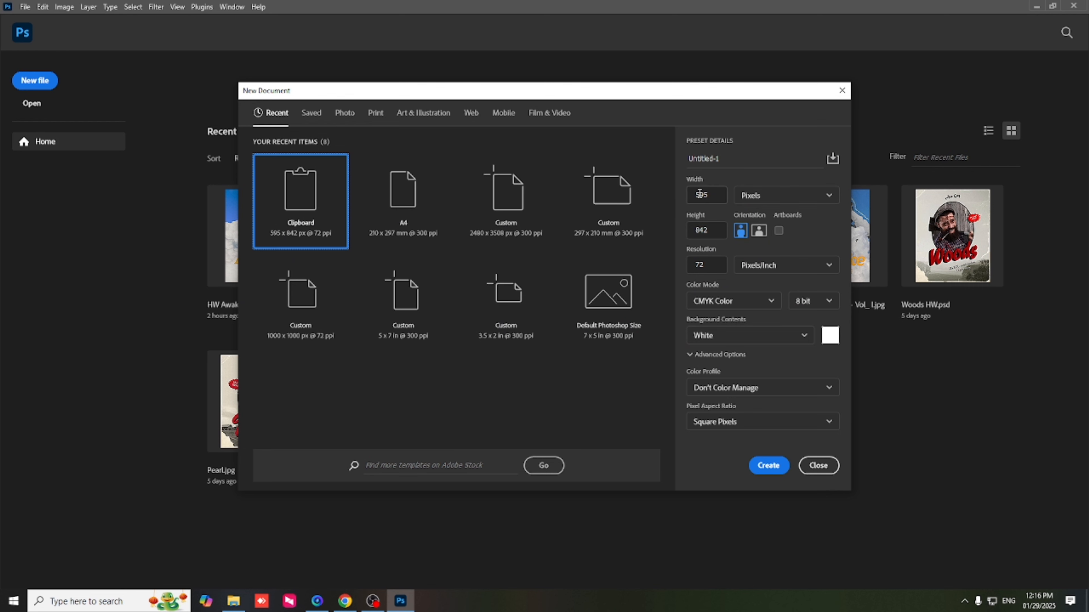
pyautogui.click(761, 196)
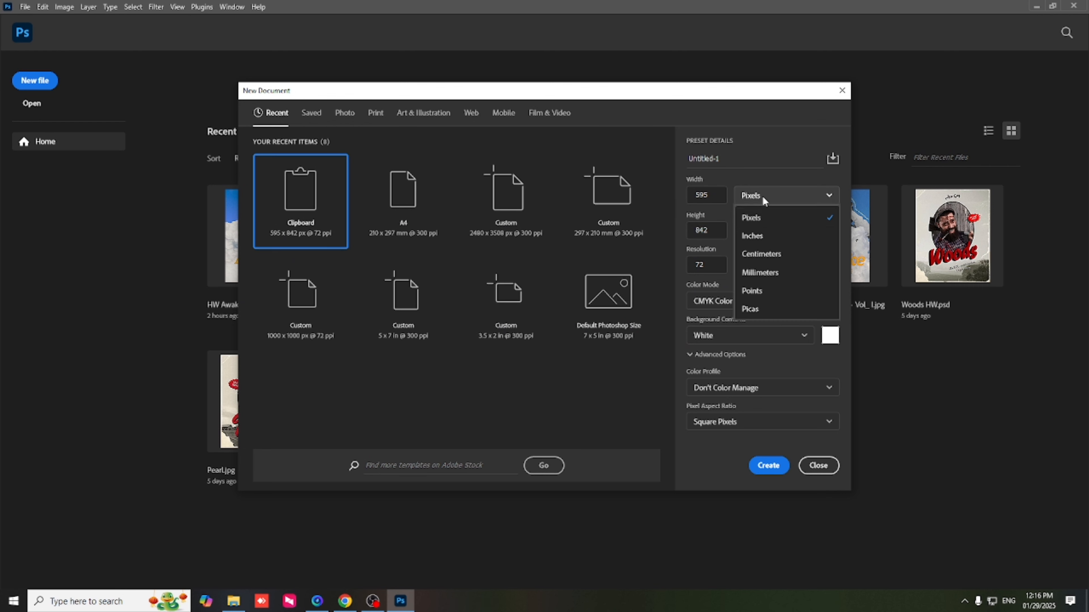
pyautogui.click(766, 220)
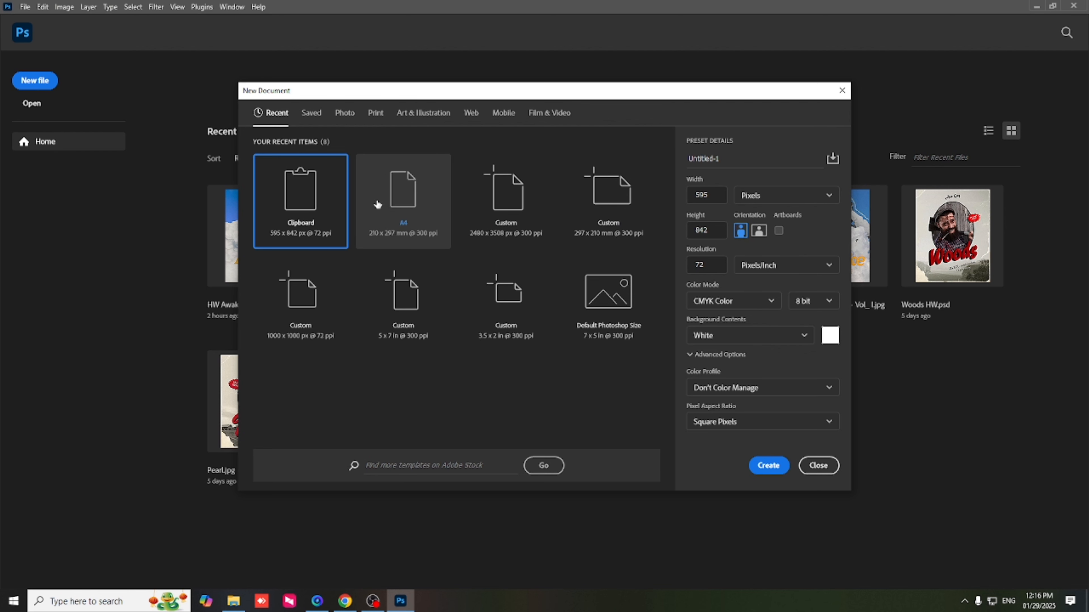
pyautogui.click(761, 304)
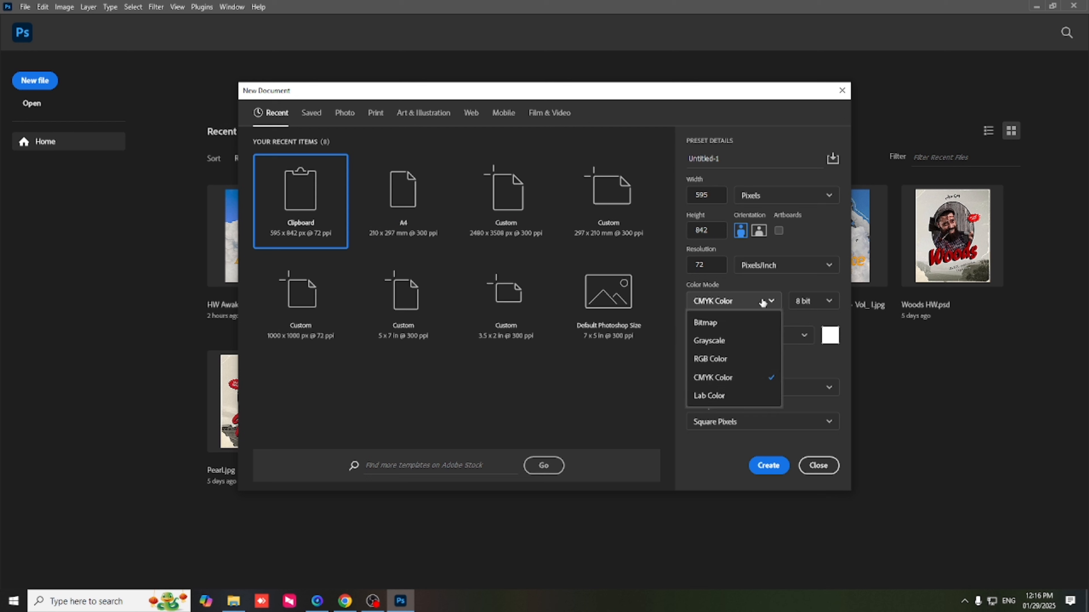
pyautogui.click(728, 358)
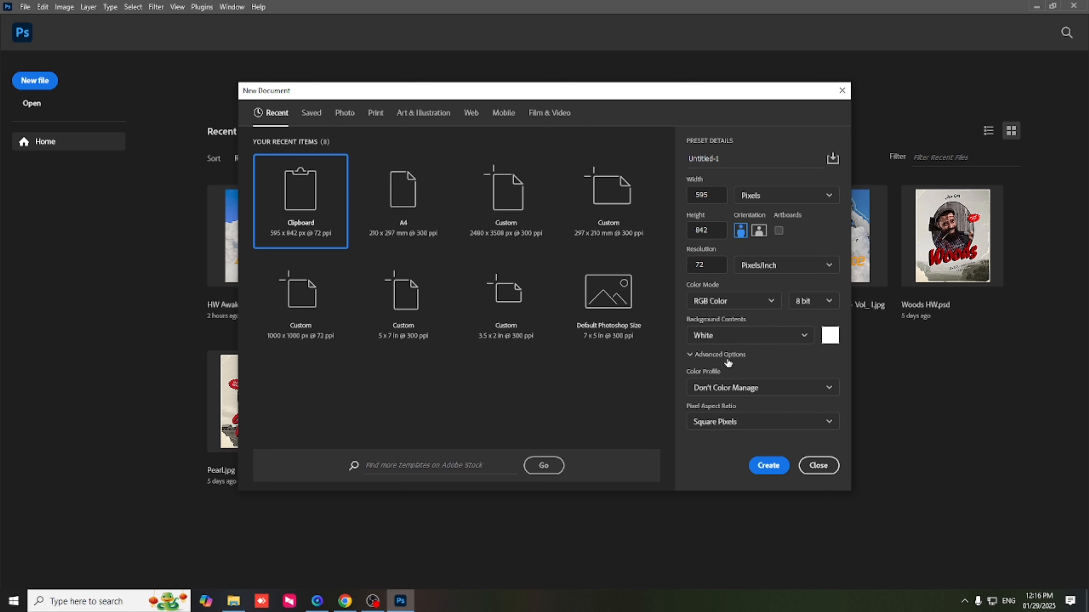
pyautogui.click(709, 198)
pyautogui.click(711, 266)
pyautogui.click(787, 365)
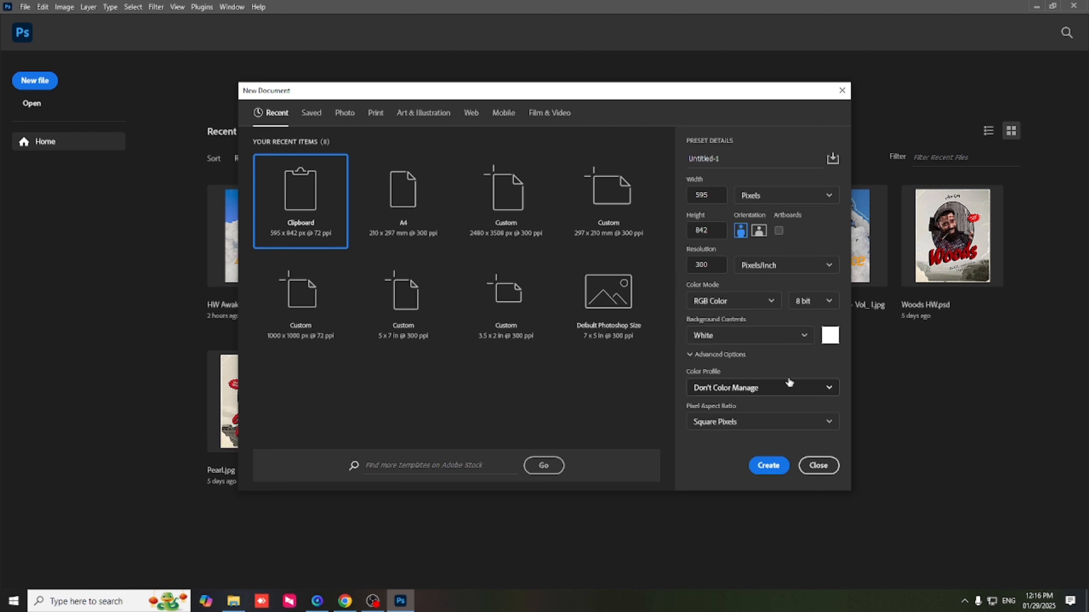
pyautogui.click(774, 466)
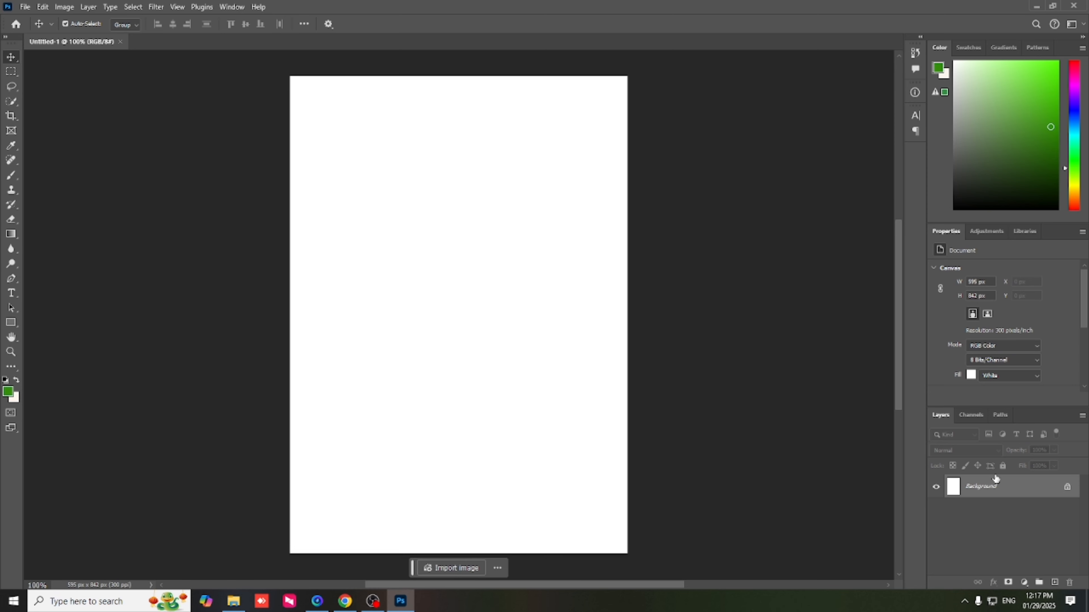
# Try converting the locked Background into a regular layer, and undo the conversion.
pyautogui.doubleClick(973, 486)
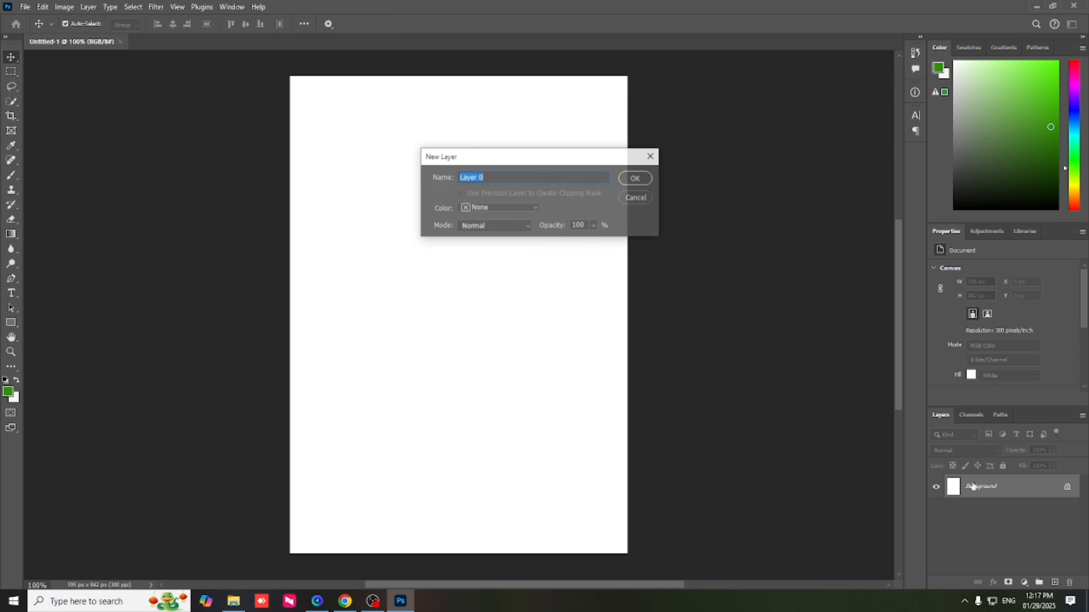
pyautogui.click(637, 178)
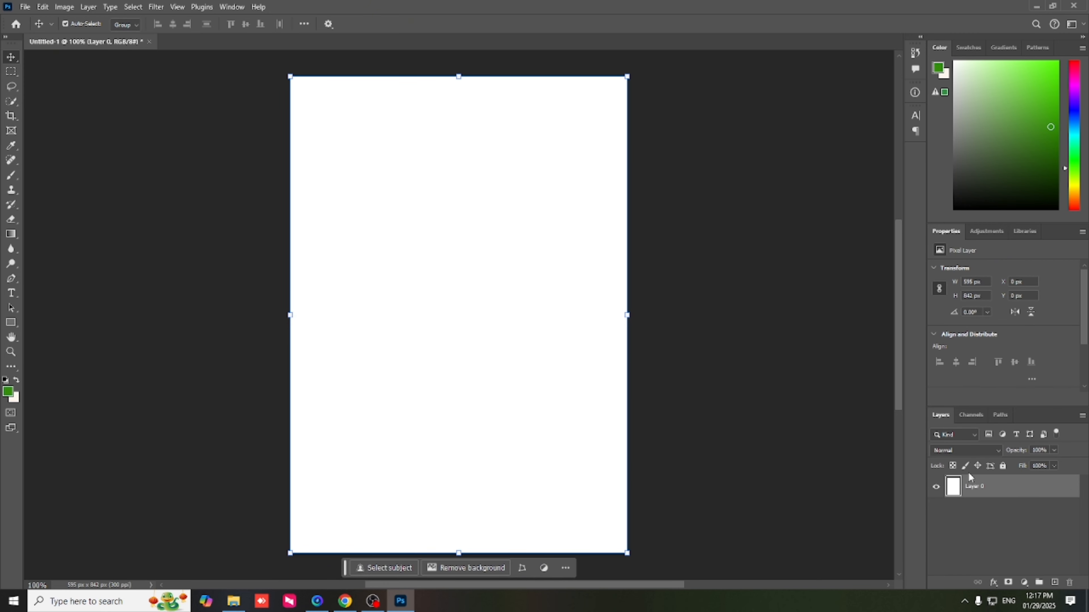
pyautogui.hotkey('ctrl', 'z')
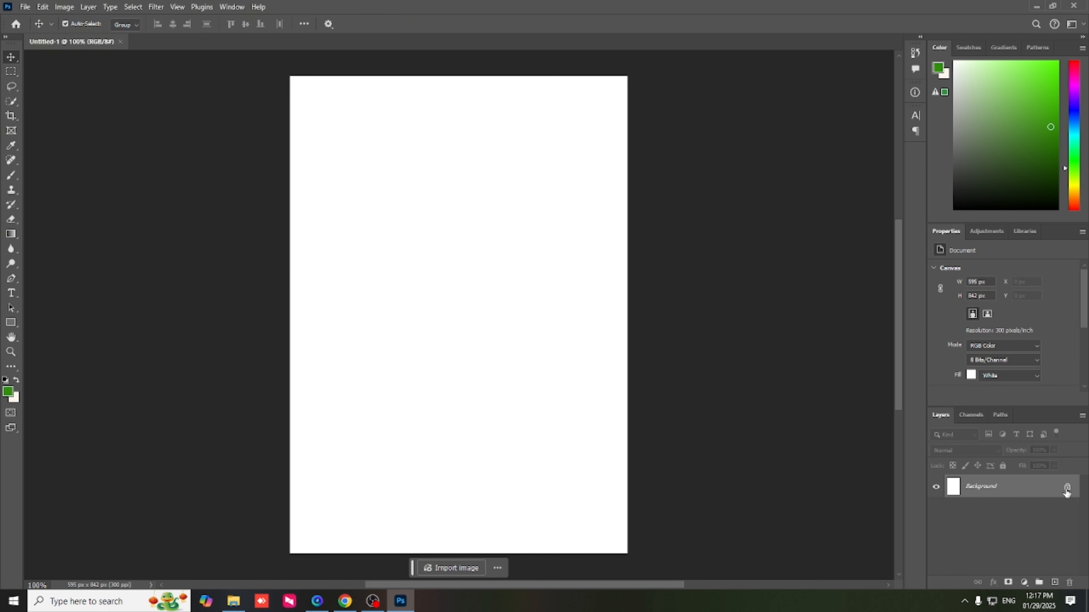
# Unlock the Background by converting it into a regular layer named Layer 0, and leave it selected.
pyautogui.doubleClick(1005, 492)
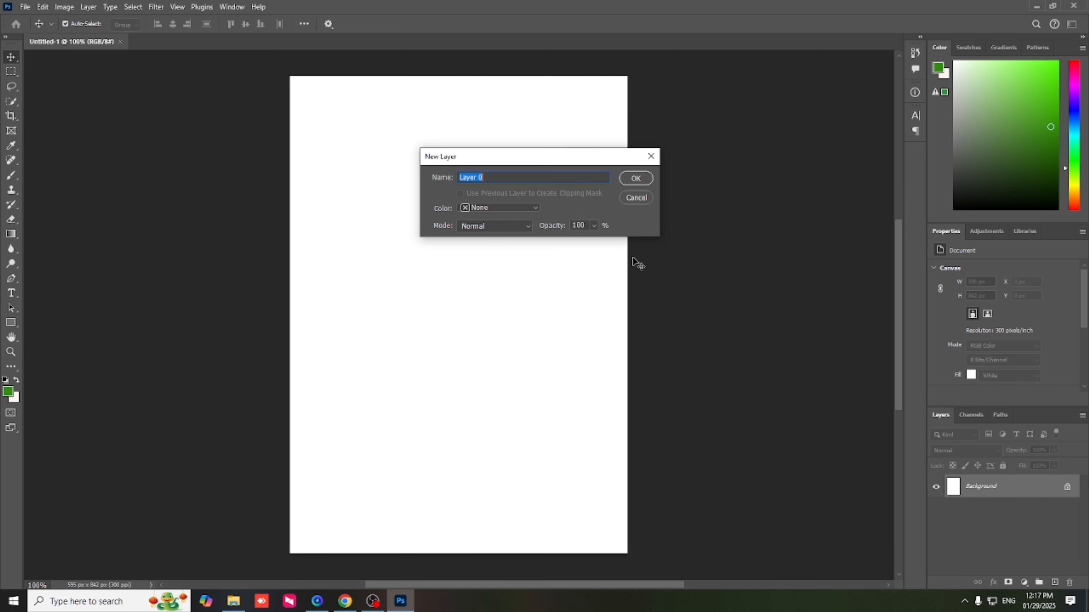
pyautogui.click(635, 178)
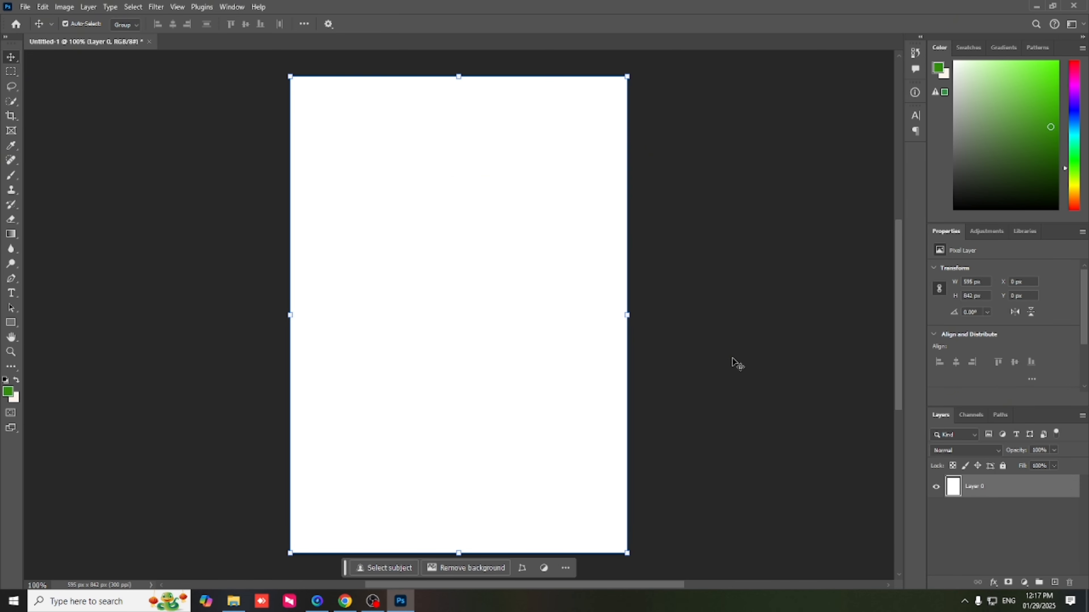
pyautogui.click(1013, 510)
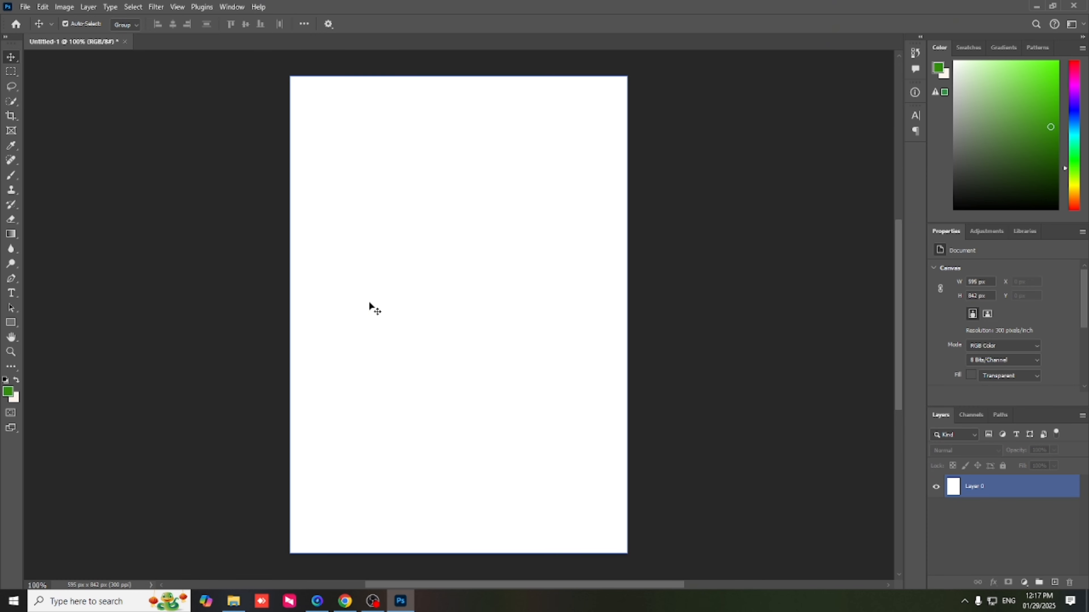
pyautogui.click(996, 493)
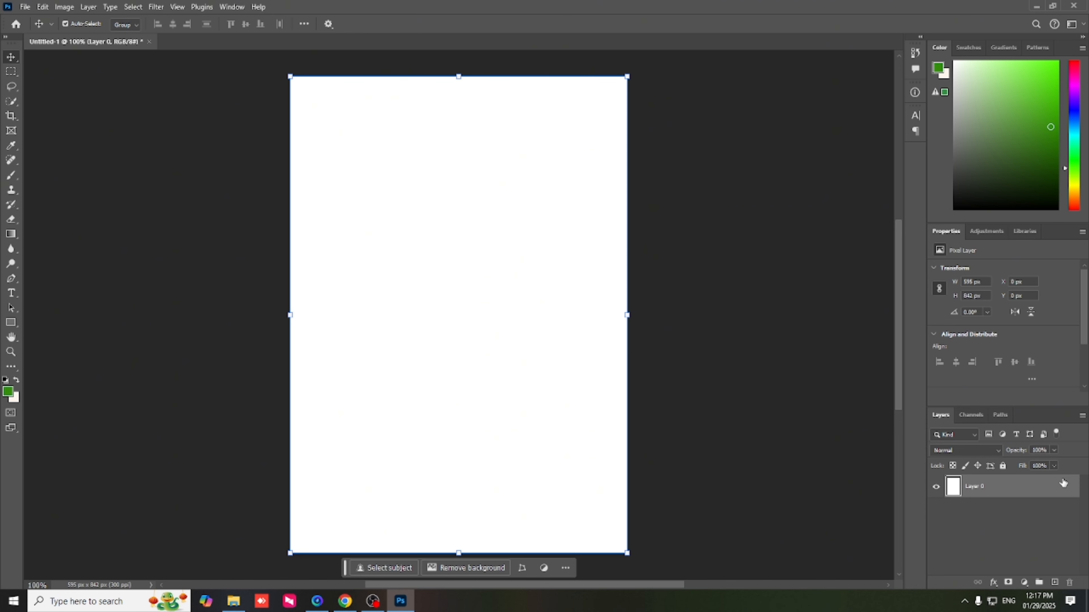
# Add a new layer above Layer 0 and paint a green Brush scribble about 454 x 557 px across the middle of the canvas.
pyautogui.click(1054, 582)
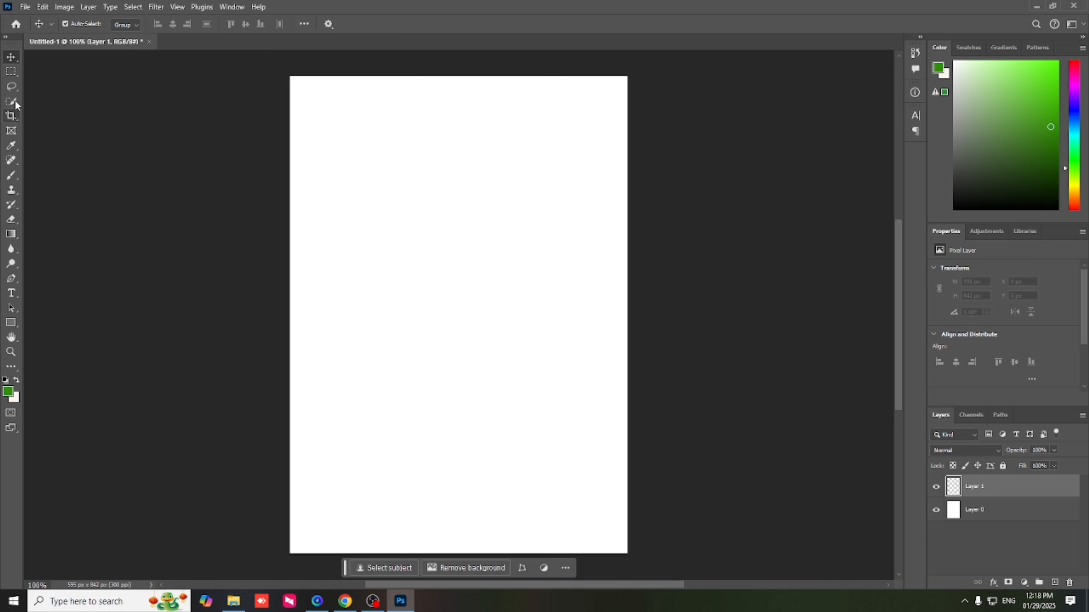
pyautogui.click(11, 175)
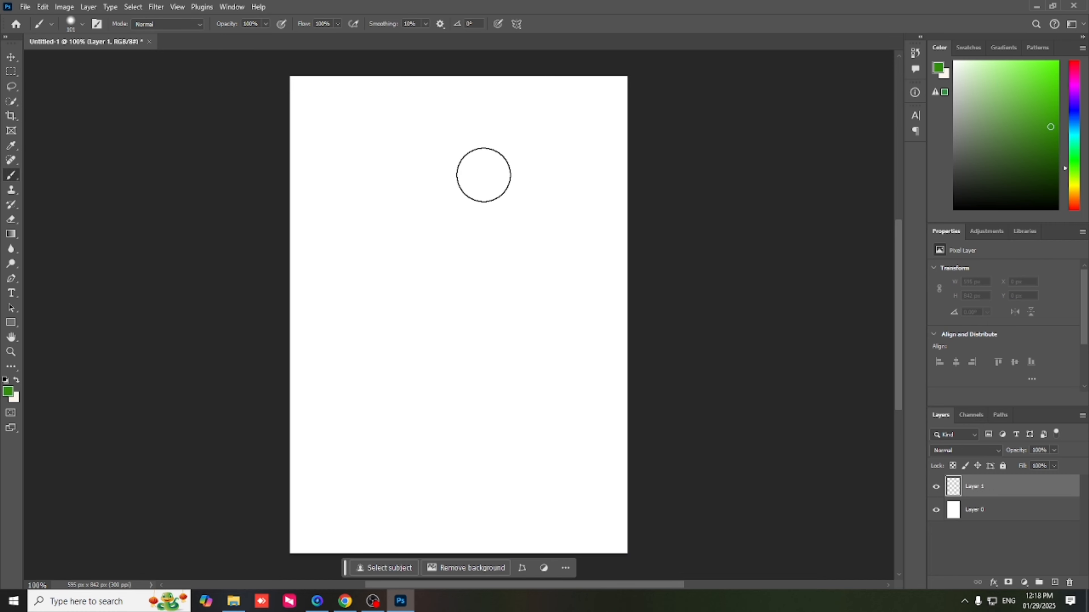
pyautogui.moveTo(484, 175); pyautogui.dragTo(468, 288)
pyautogui.moveTo(357, 336)
pyautogui.mouseDown()
pyautogui.moveTo(517, 287)
pyautogui.moveTo(529, 345)
pyautogui.moveTo(498, 377)
pyautogui.mouseUp()
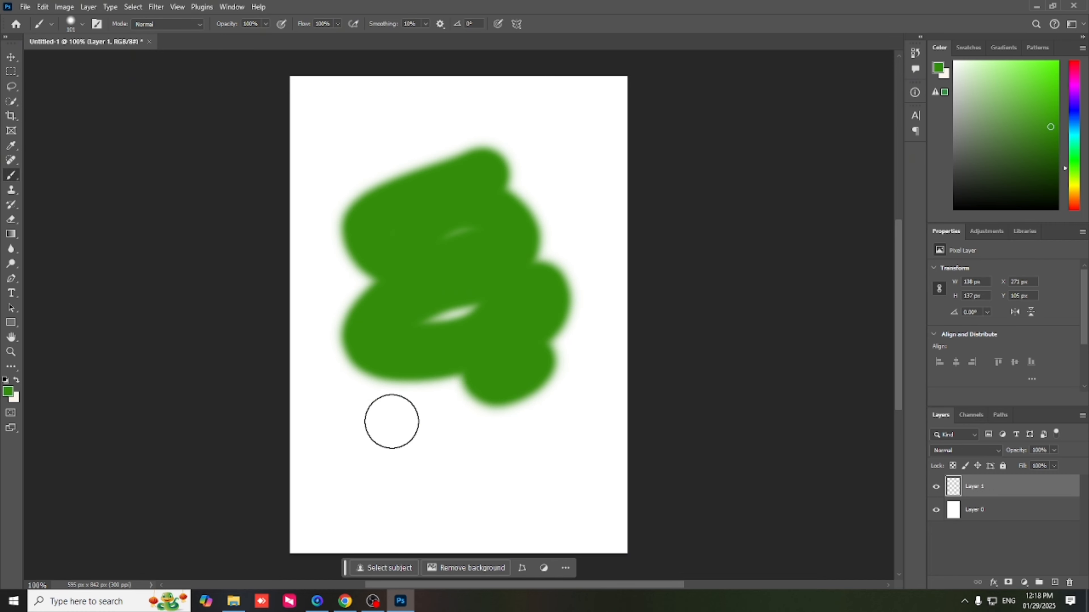
pyautogui.moveTo(392, 422)
pyautogui.mouseDown()
pyautogui.moveTo(486, 268)
pyautogui.moveTo(462, 330)
pyautogui.mouseUp()
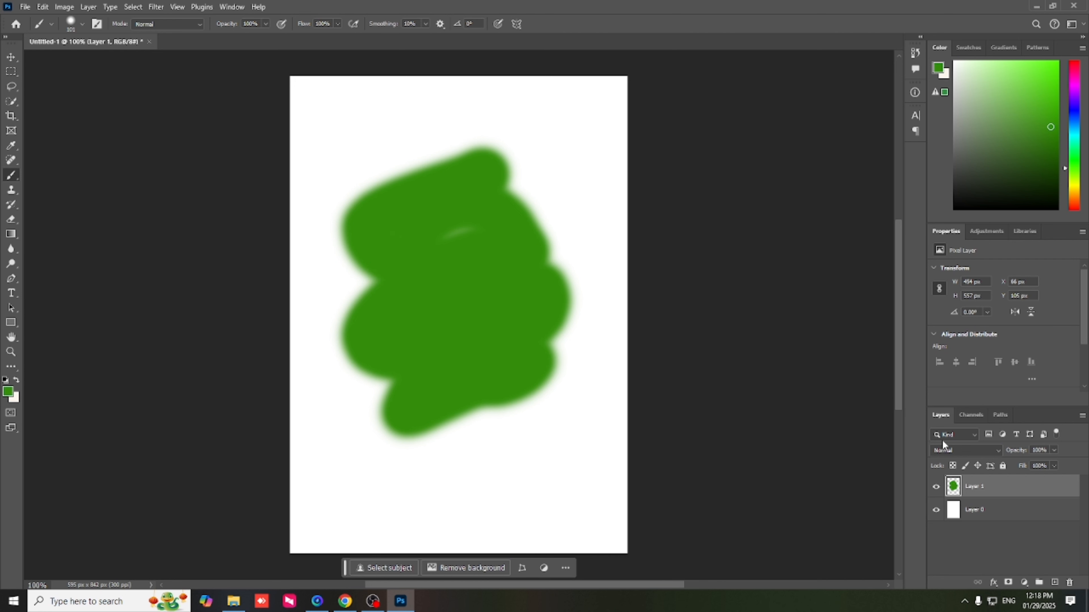
# Try moving a marquee-selected piece of Layer 1's scribble, about 218 x 186 px, to the right, and undo the move and selection.
pyautogui.click(984, 509)
pyautogui.click(985, 488)
pyautogui.click(11, 72)
pyautogui.moveTo(389, 153); pyautogui.dragTo(512, 259)
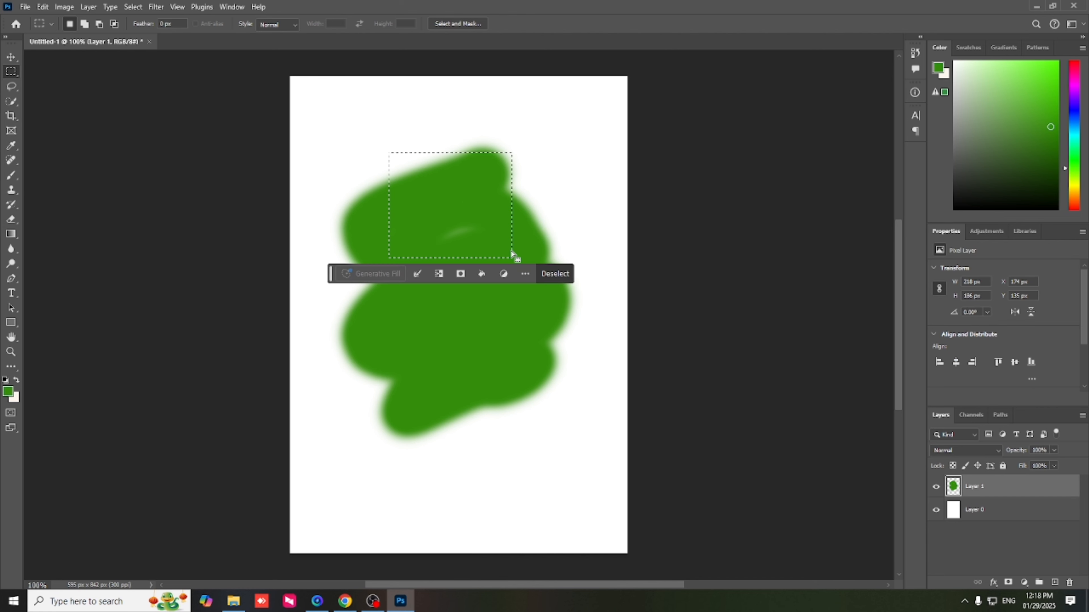
pyautogui.press('v')
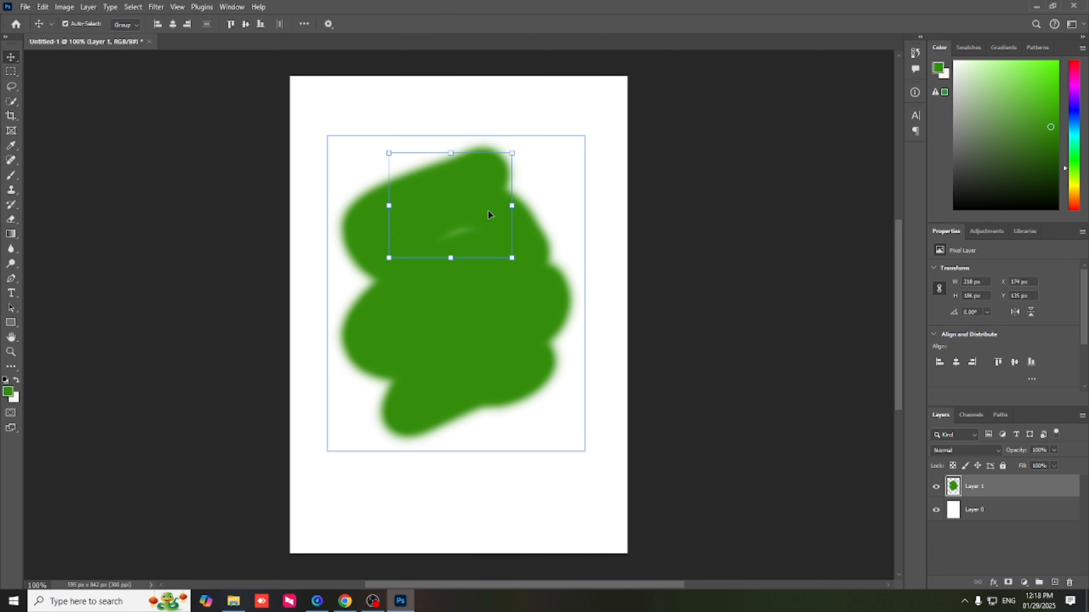
pyautogui.moveTo(460, 215); pyautogui.dragTo(550, 204)
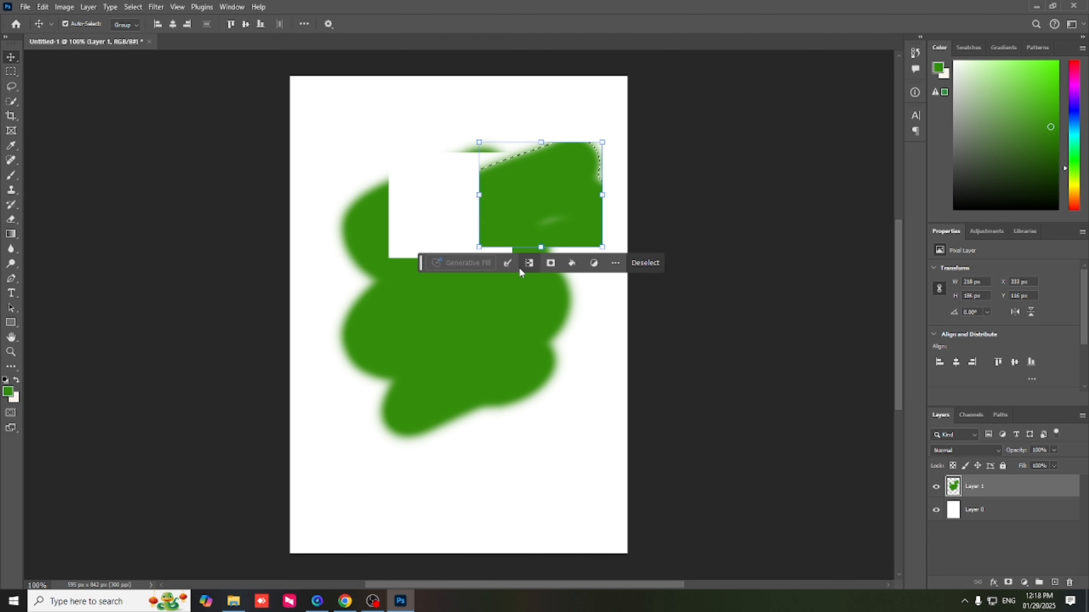
pyautogui.hotkey('ctrl', 'z')
pyautogui.hotkey('ctrl', 'z')
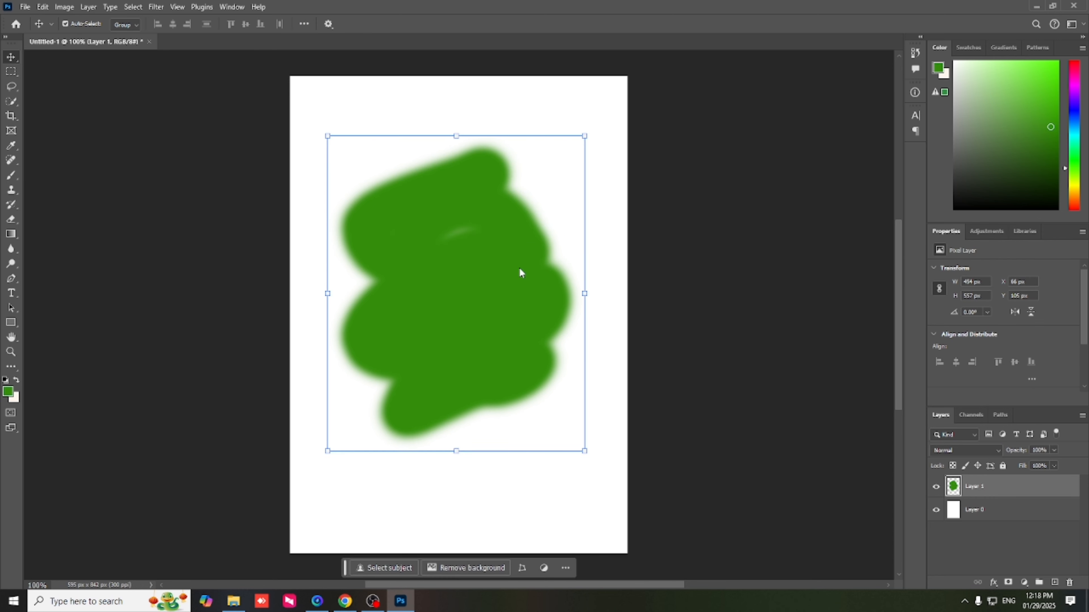
# Move the whole green scribble on Layer 1 slightly right and down, to about X 81 px, Y 114 px.
pyautogui.click(357, 120)
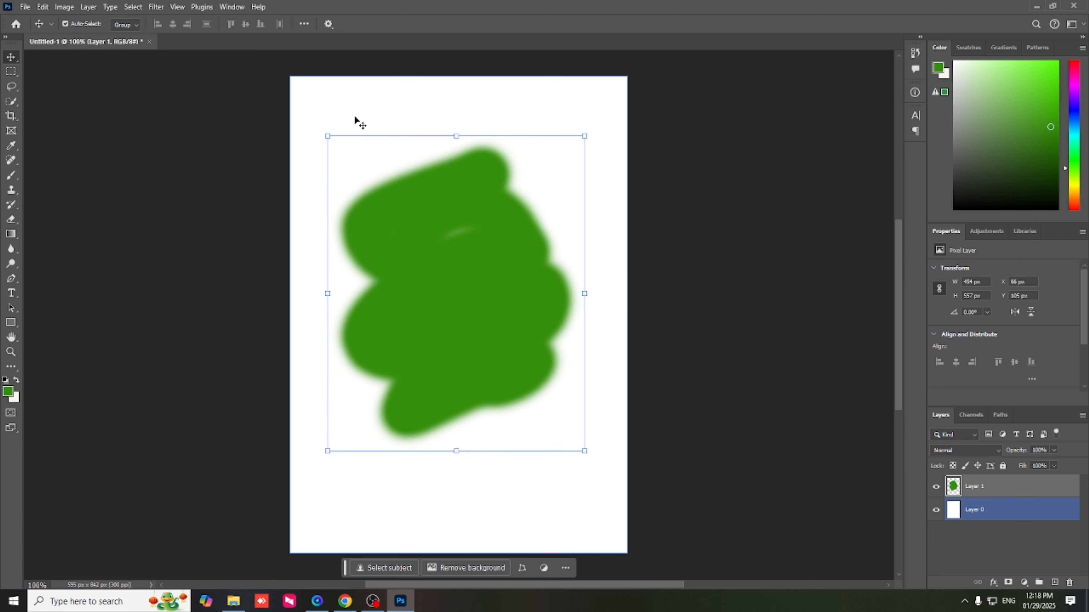
pyautogui.click(1023, 487)
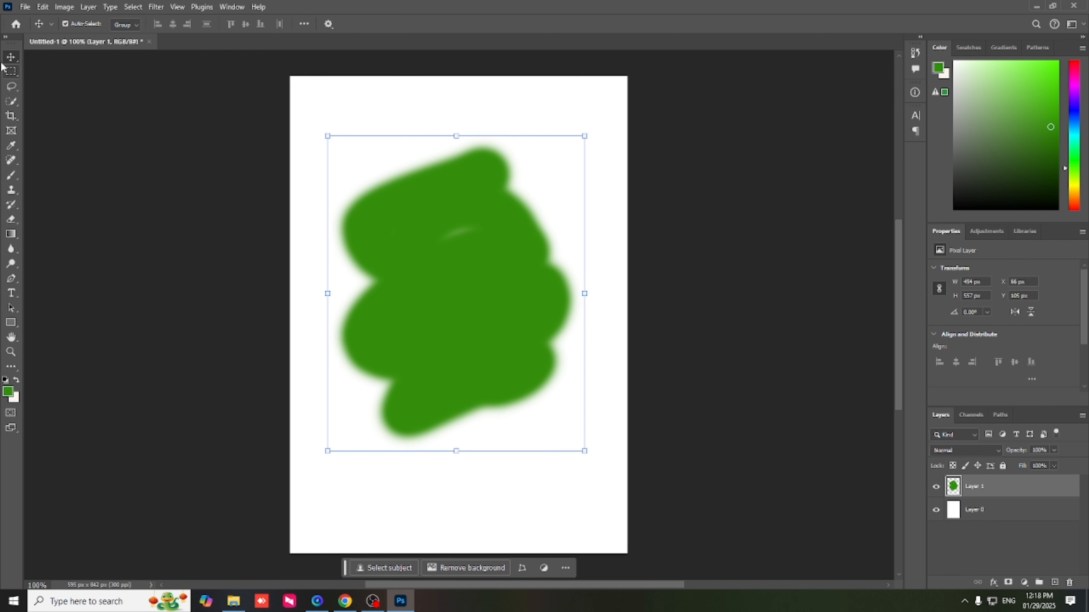
pyautogui.moveTo(481, 201)
pyautogui.mouseDown()
pyautogui.moveTo(484, 214)
pyautogui.moveTo(440, 211)
pyautogui.moveTo(600, 183)
pyautogui.moveTo(466, 227)
pyautogui.moveTo(490, 219)
pyautogui.moveTo(476, 238)
pyautogui.moveTo(485, 212)
pyautogui.mouseUp()
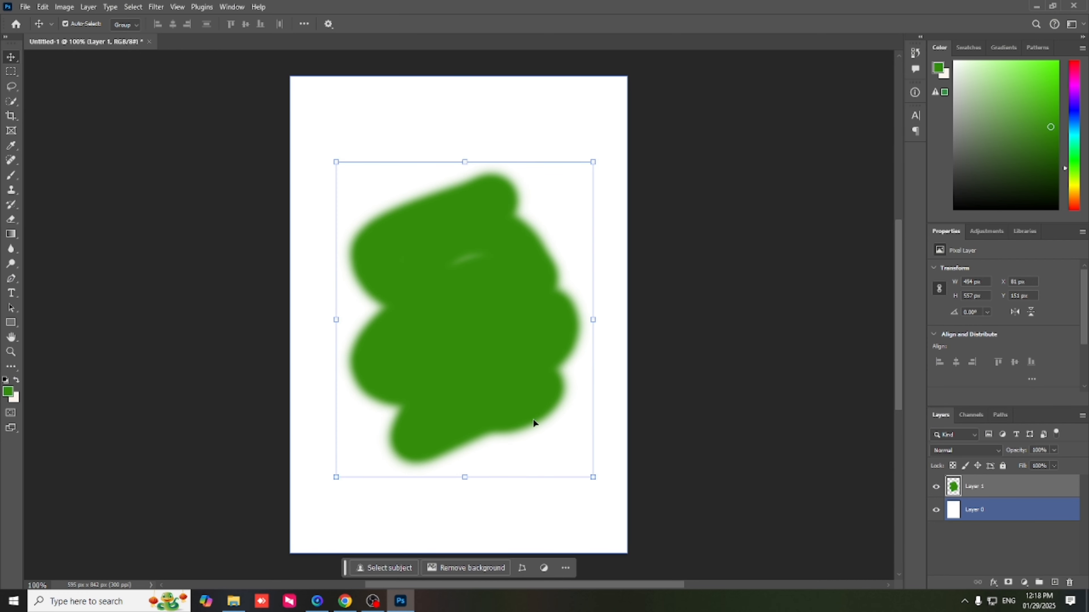
pyautogui.moveTo(518, 316)
pyautogui.mouseDown()
pyautogui.moveTo(513, 260)
pyautogui.moveTo(527, 351)
pyautogui.moveTo(476, 339)
pyautogui.moveTo(561, 297)
pyautogui.moveTo(515, 305)
pyautogui.mouseUp()
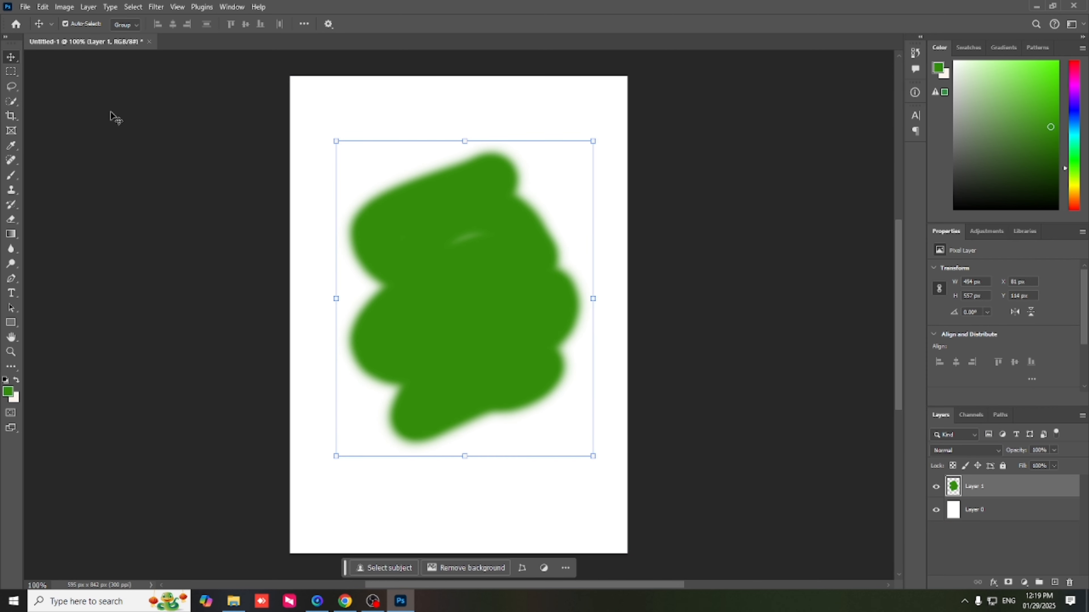
# Draw a rectangular selection about 207 x 325 px over the scribble and shift only its outline right to about X 313 px, Y 134 px.
pyautogui.click(12, 72)
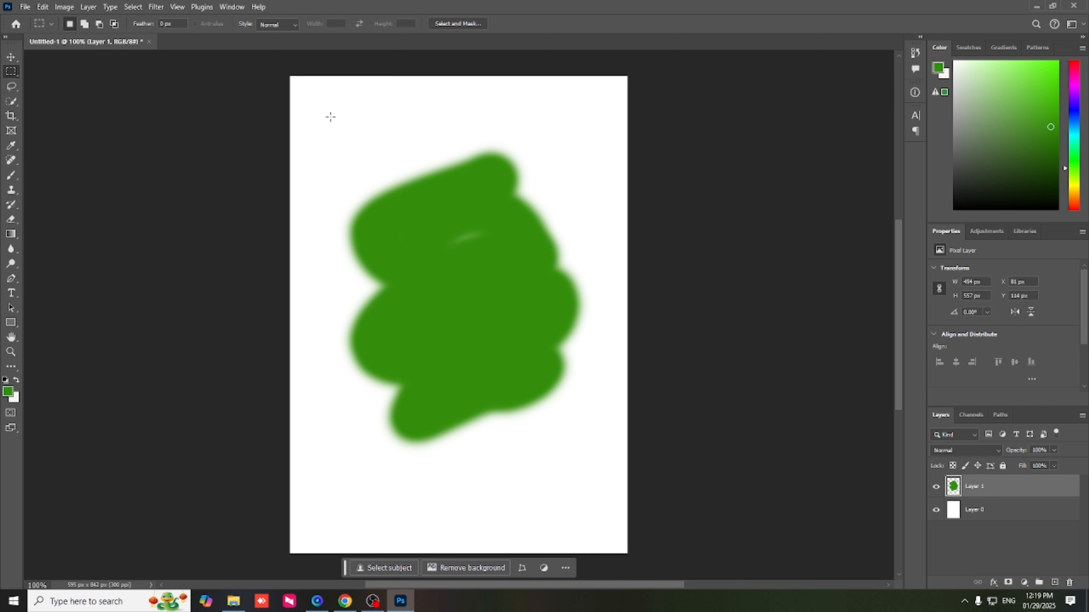
pyautogui.moveTo(360, 151); pyautogui.dragTo(477, 336)
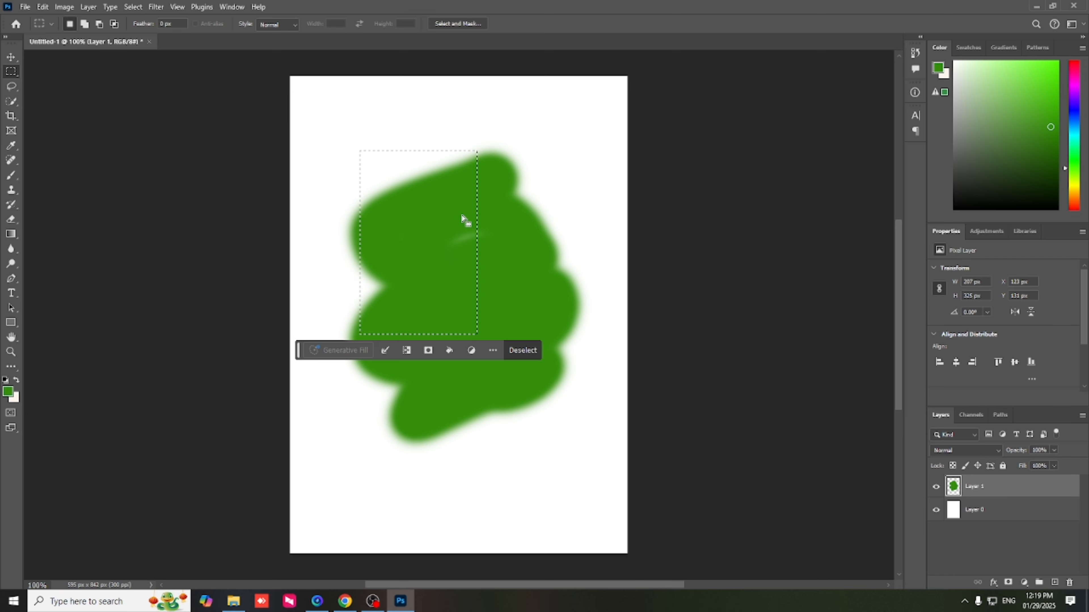
pyautogui.moveTo(461, 224); pyautogui.dragTo(531, 228)
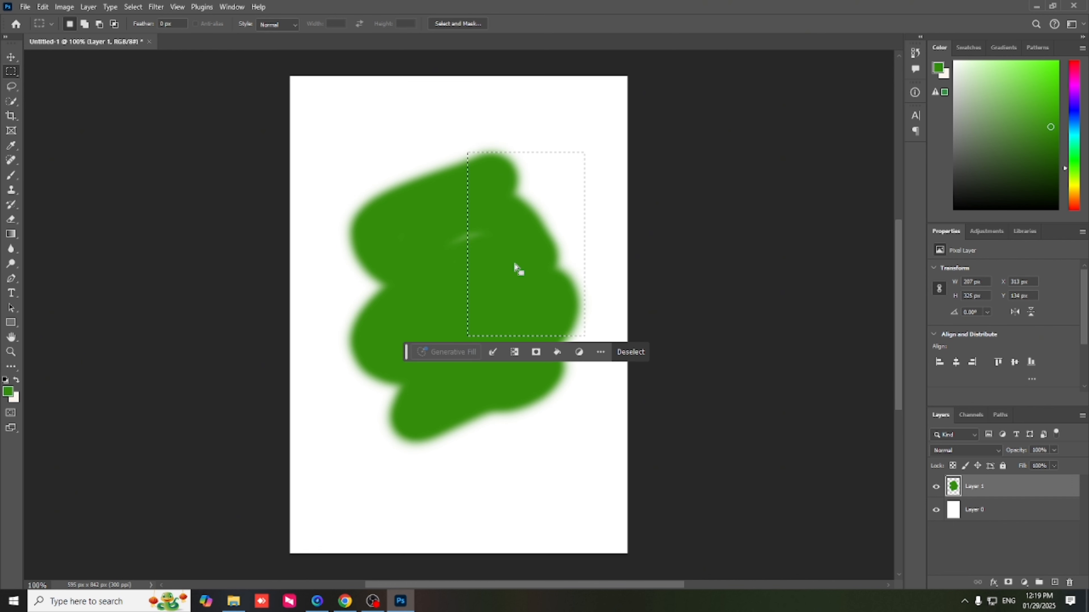
# Move the selected pixels of the scribble up and to the right, to about X 397 px, Y 51 px.
pyautogui.press('v')
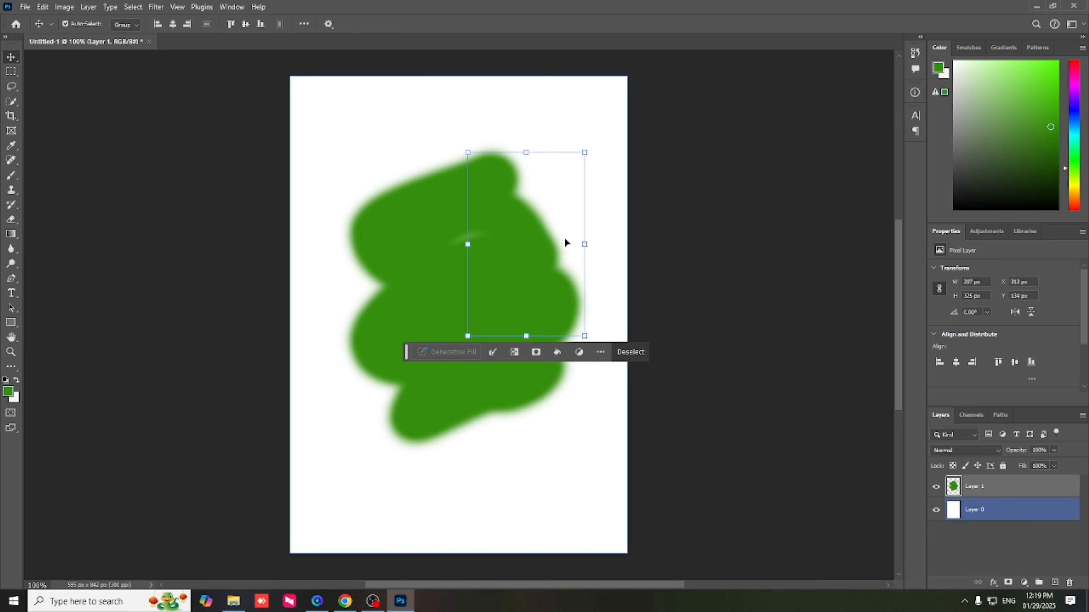
pyautogui.moveTo(545, 240); pyautogui.dragTo(587, 207)
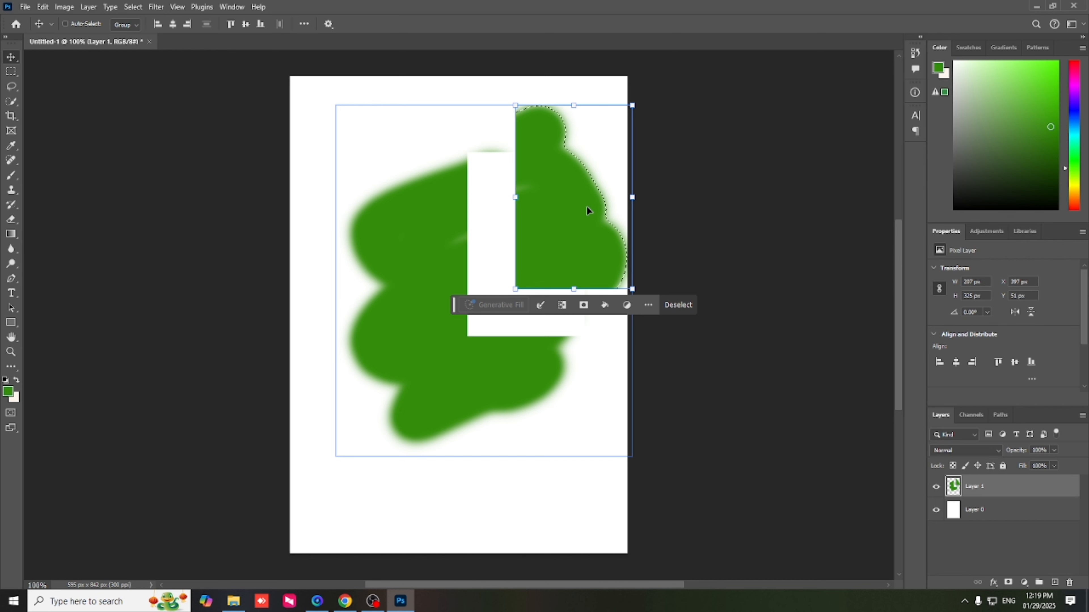
# Undo the last move of the selected pixels and add the 12 pt text "ctrl + z Undo" above the green scribble.
pyautogui.hotkey('ctrl', 'z')
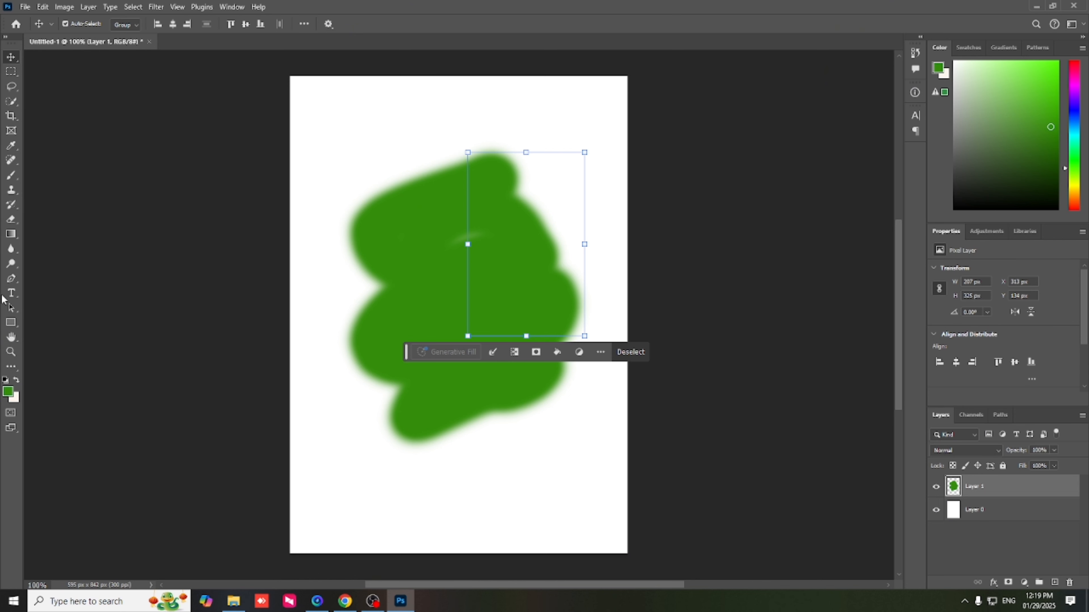
pyautogui.click(12, 293)
pyautogui.moveTo(316, 100); pyautogui.dragTo(503, 129)
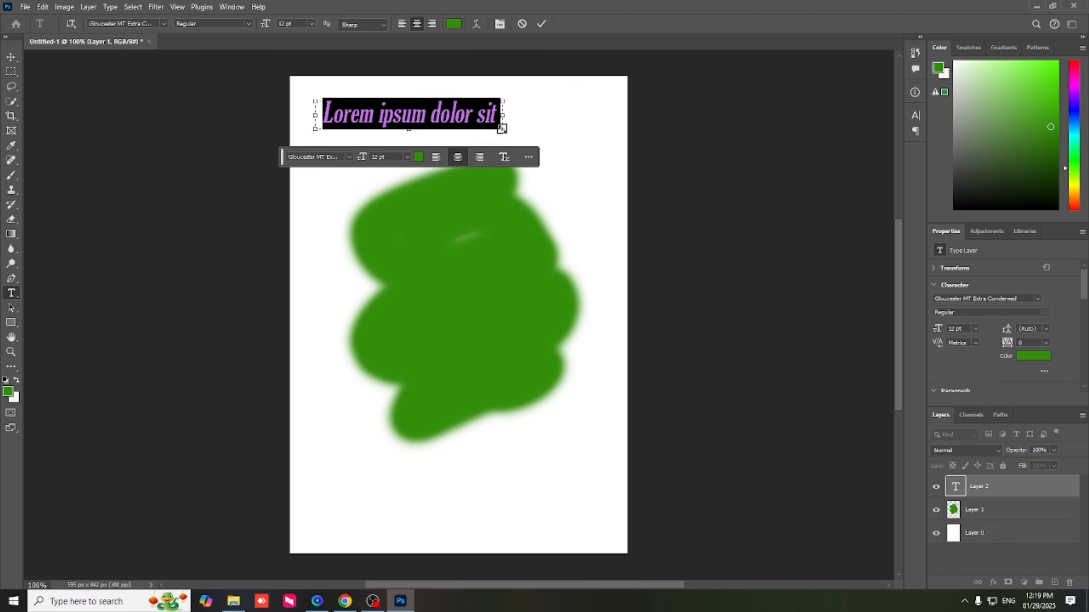
pyautogui.write('ctrl')
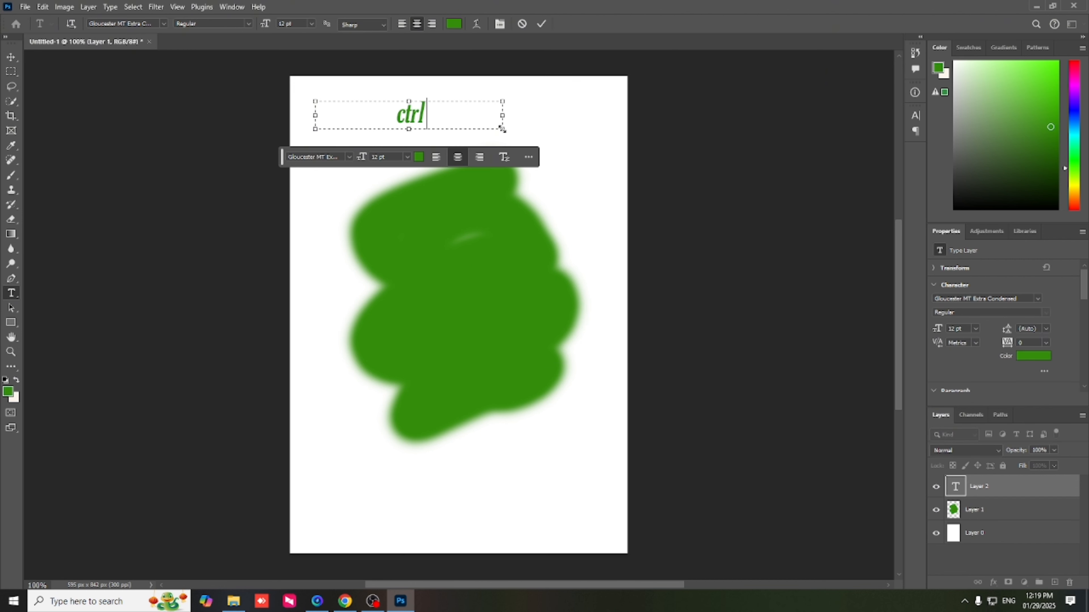
pyautogui.write(' +')
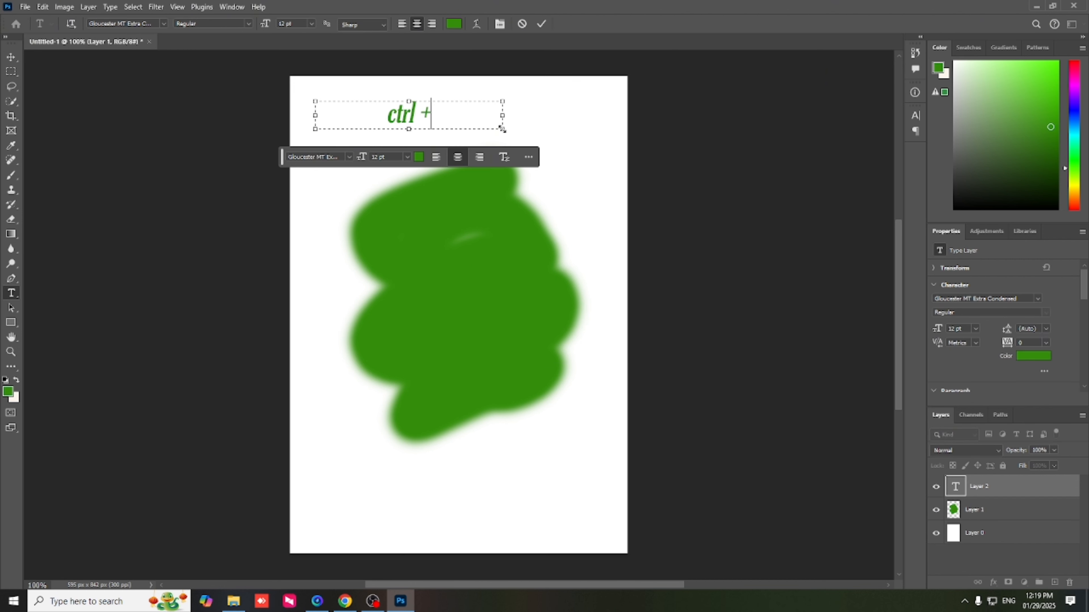
pyautogui.write(' z')
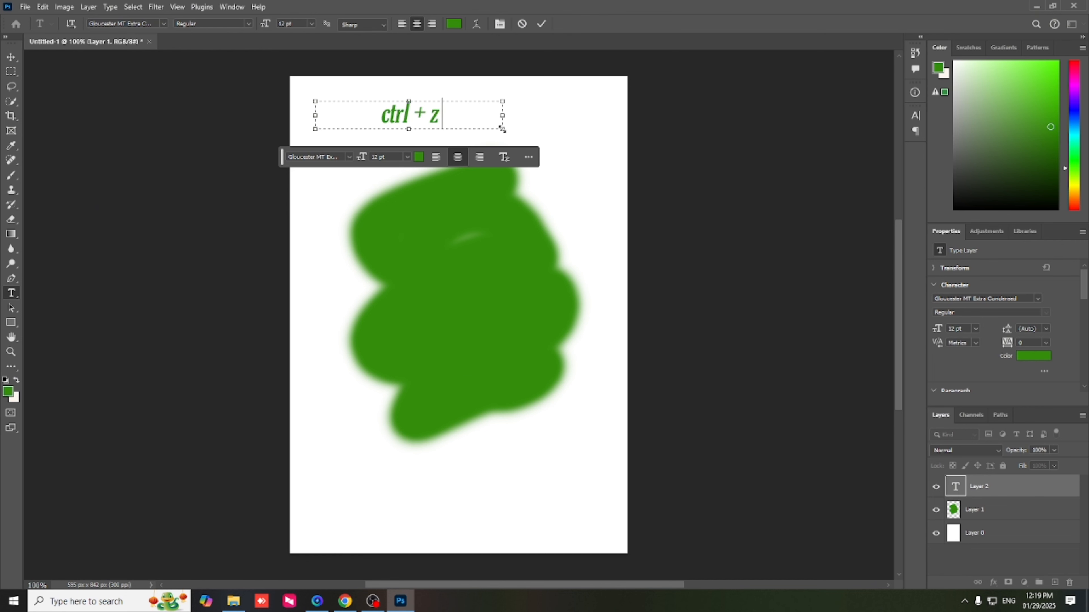
pyautogui.write(' Undo')
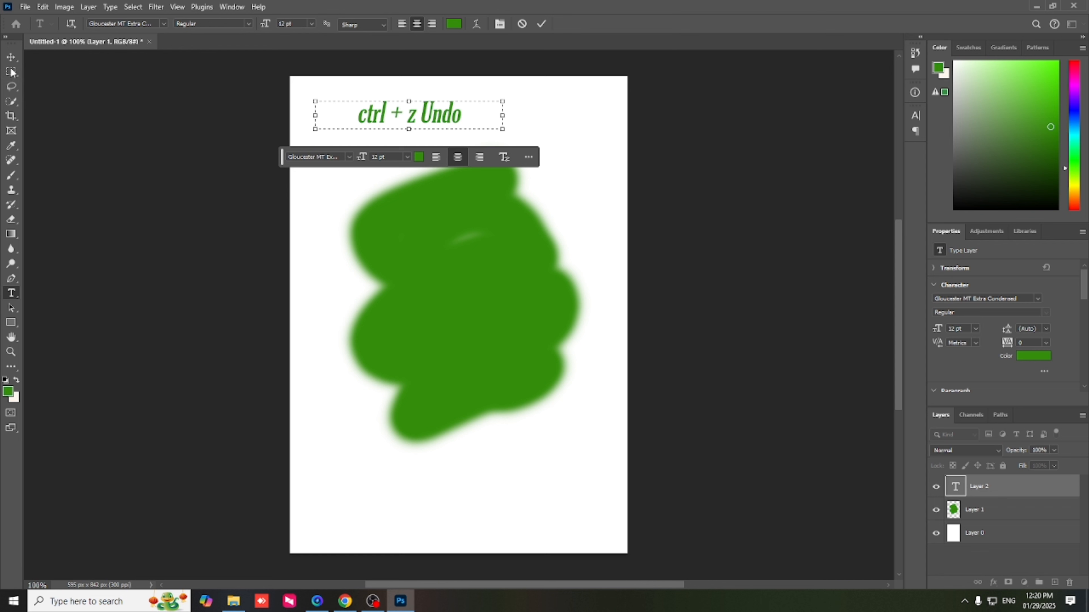
pyautogui.click(11, 56)
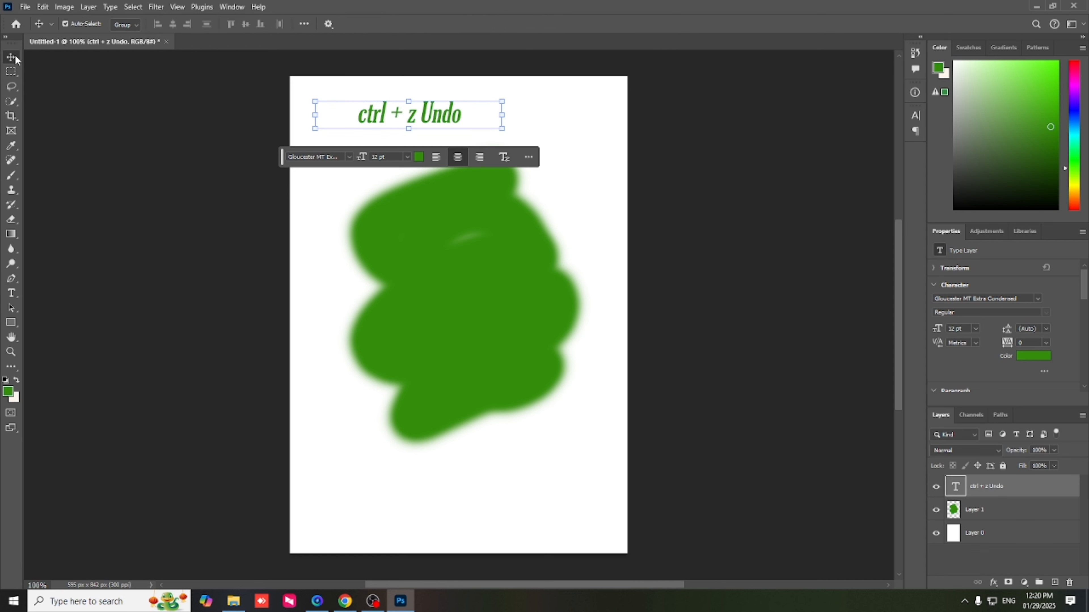
# Draw a square marquee selection about 188 x 188 px over the scribble and move the text layer slightly right and down.
pyautogui.click(11, 71)
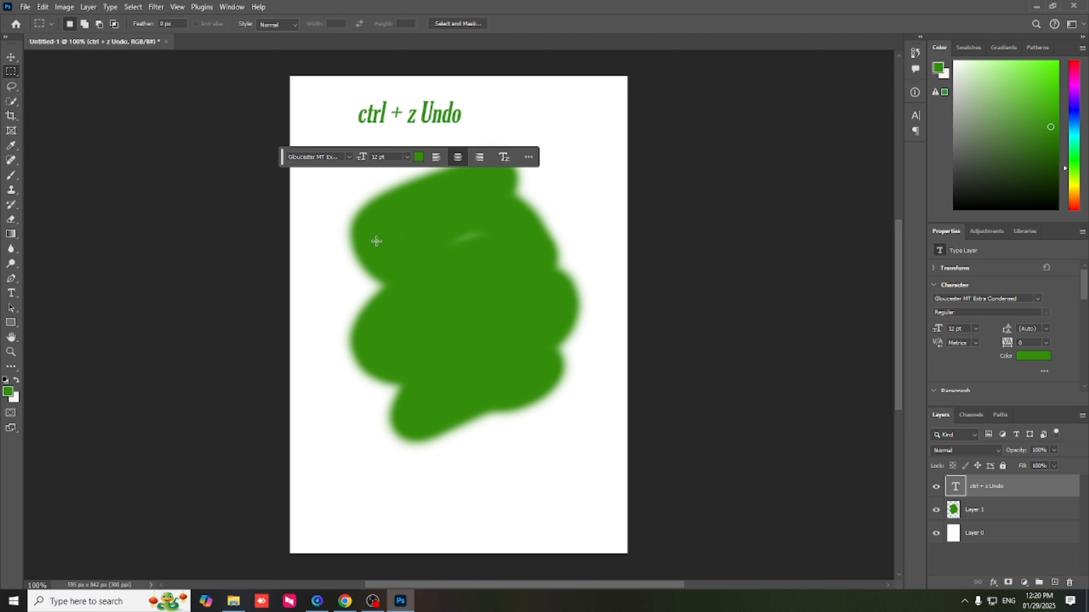
pyautogui.moveTo(344, 219); pyautogui.dragTo(522, 338)
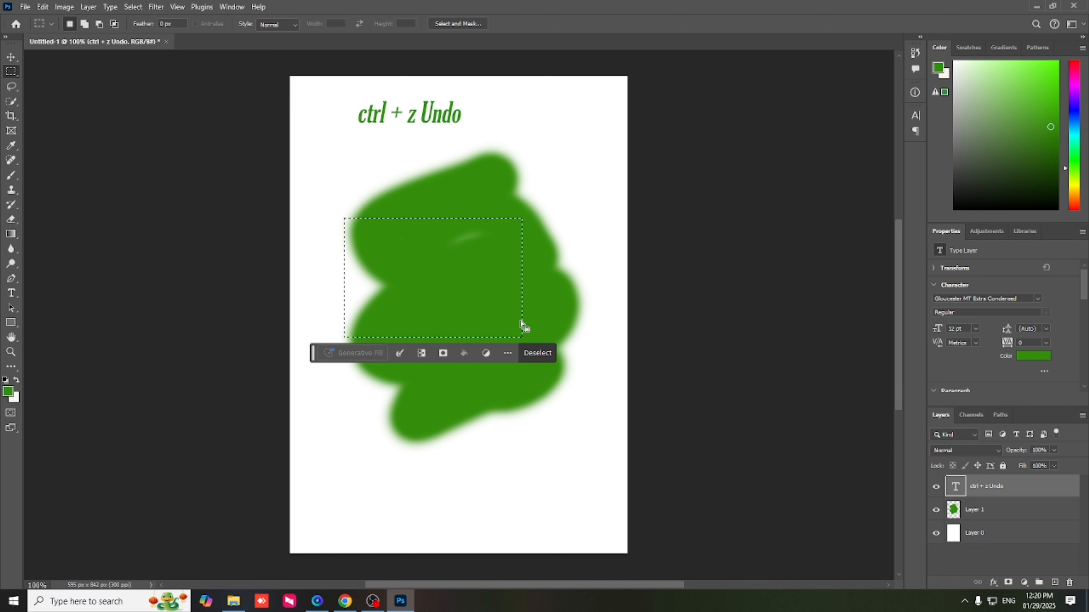
pyautogui.hotkey('ctrl', 'z')
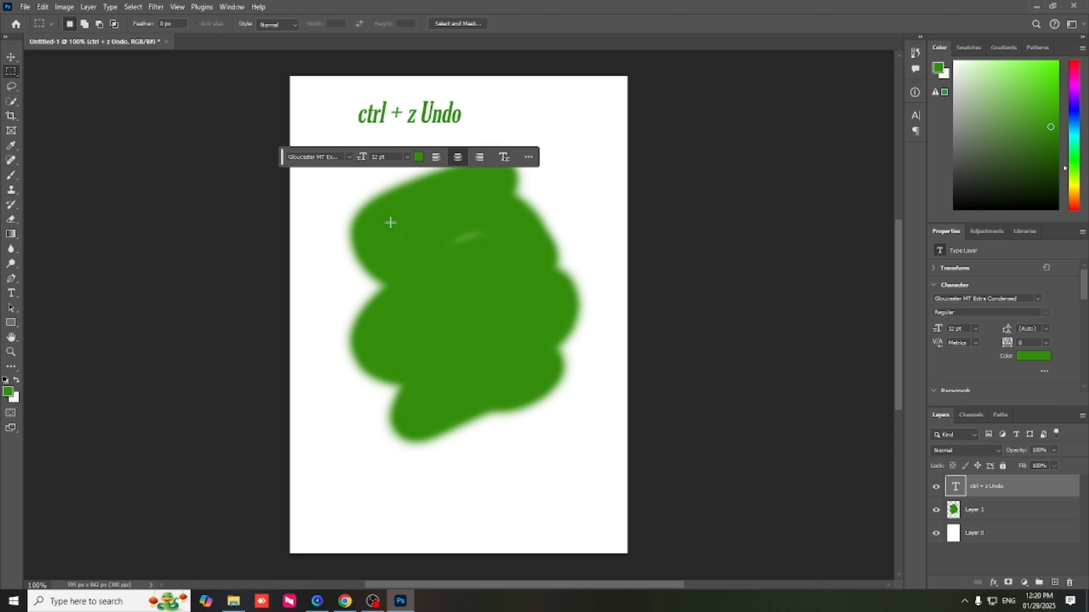
pyautogui.moveTo(390, 223); pyautogui.dragTo(508, 328)
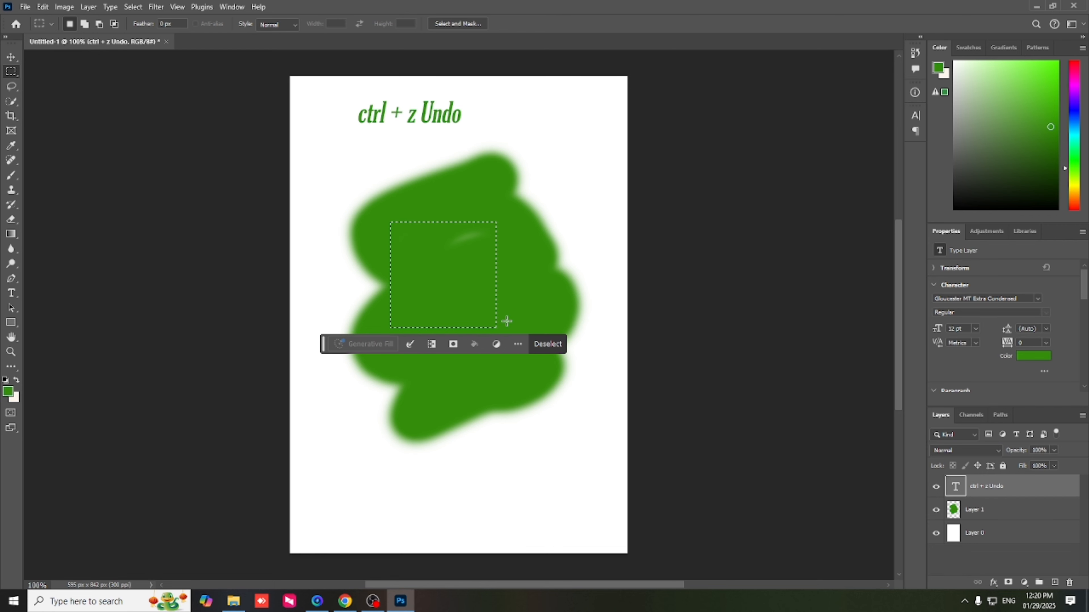
pyautogui.press('v')
pyautogui.moveTo(460, 283); pyautogui.dragTo(455, 358)
# Activate Layer 1, try moving its selected square down and right, and undo the move and the selection.
pyautogui.click(989, 510)
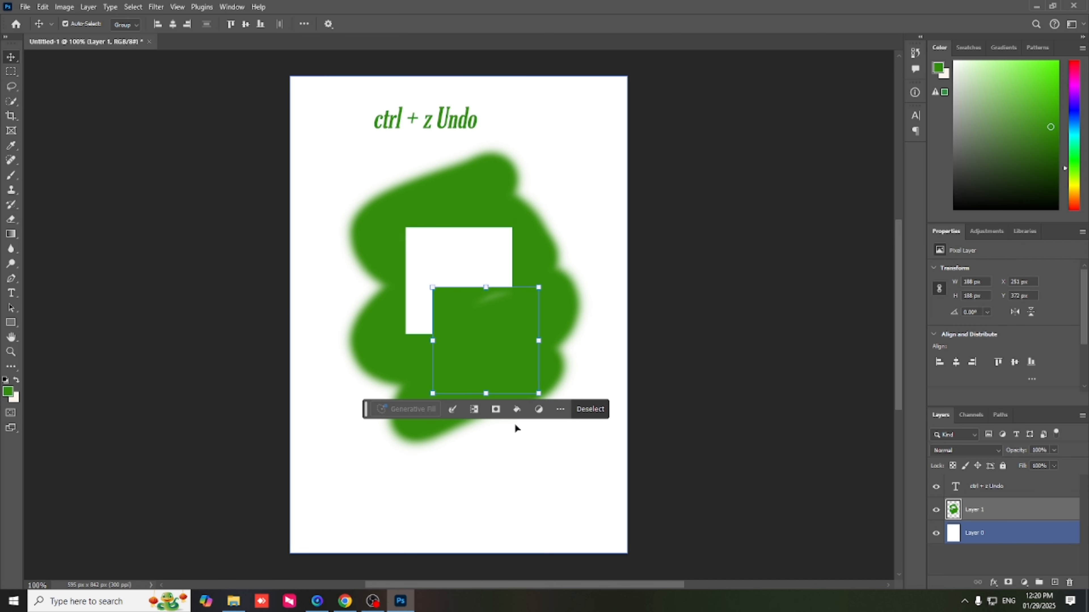
pyautogui.hotkey('ctrl', 'z')
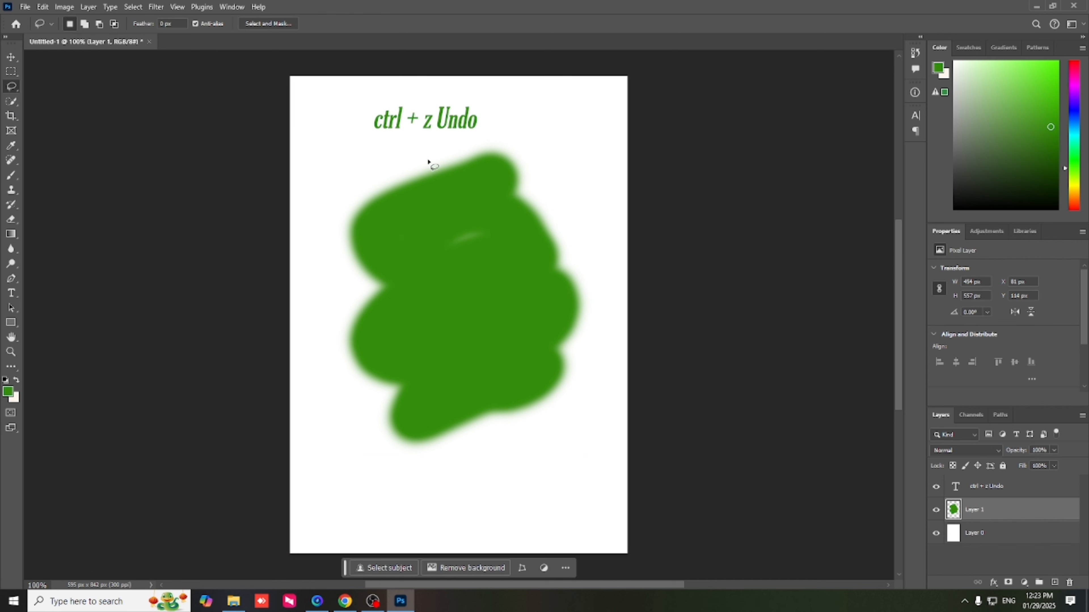
# Lasso a freehand piece about 199 x 179 px from the scribble's upper left, move it to about X 297 px, Y 611 px, and deselect.
pyautogui.moveTo(428, 160)
pyautogui.mouseDown()
pyautogui.moveTo(374, 182)
pyautogui.moveTo(378, 213)
pyautogui.moveTo(412, 216)
pyautogui.moveTo(396, 232)
pyautogui.moveTo(398, 257)
pyautogui.moveTo(435, 243)
pyautogui.moveTo(462, 253)
pyautogui.moveTo(481, 198)
pyautogui.moveTo(406, 164)
pyautogui.mouseUp()
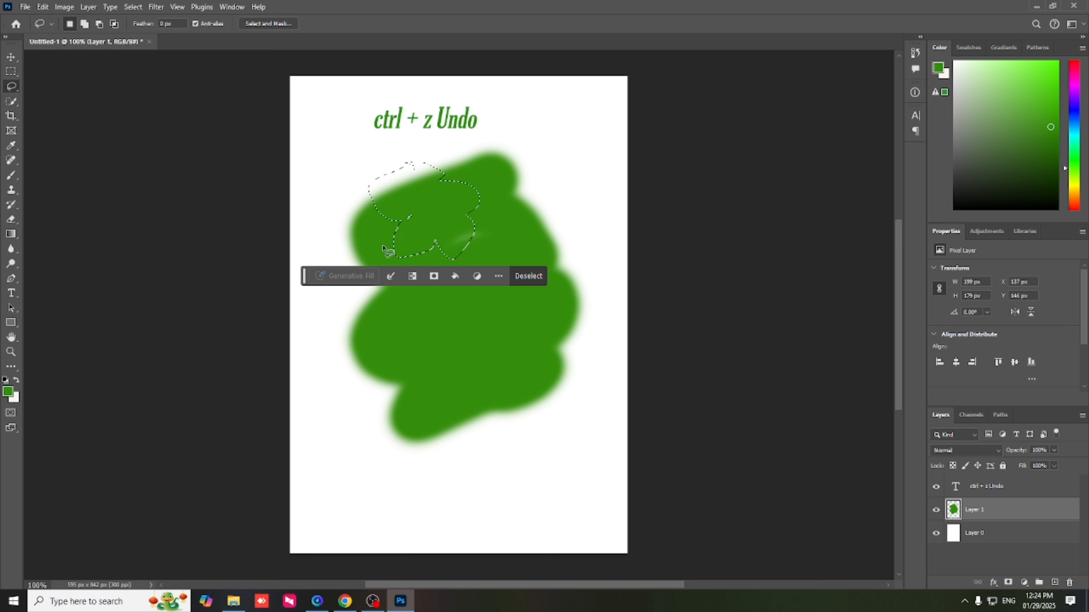
pyautogui.press('v')
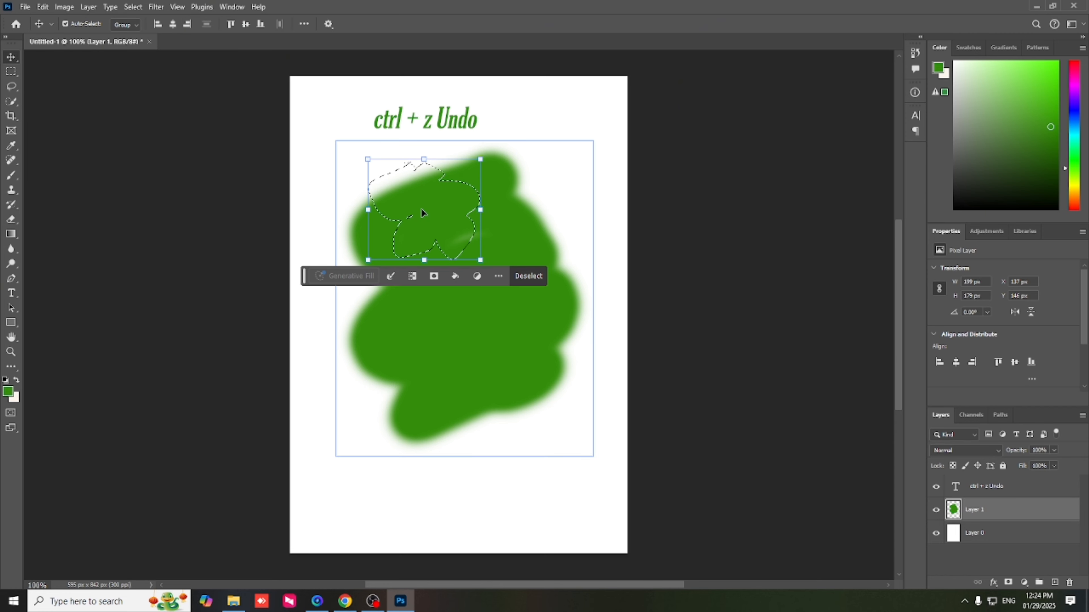
pyautogui.moveTo(441, 219); pyautogui.dragTo(530, 472)
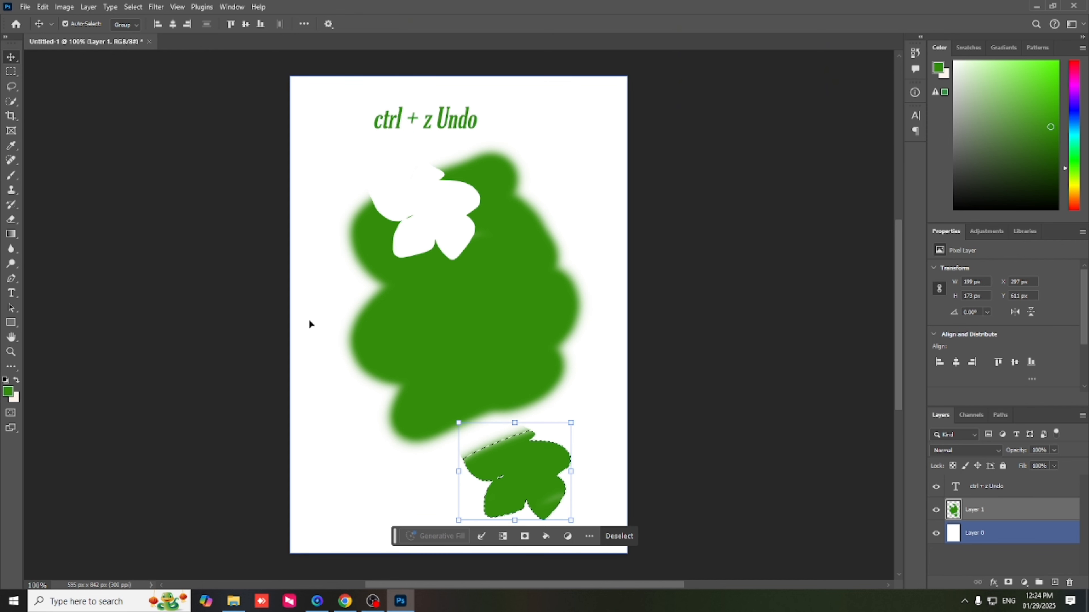
pyautogui.press('ctrl')
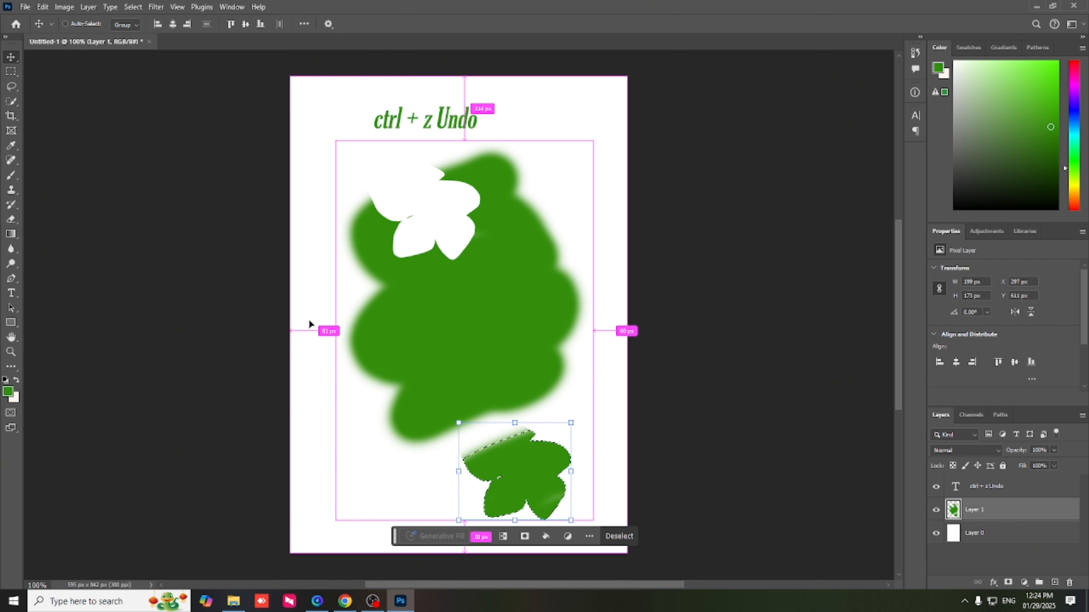
pyautogui.hotkey('ctrl', 'd')
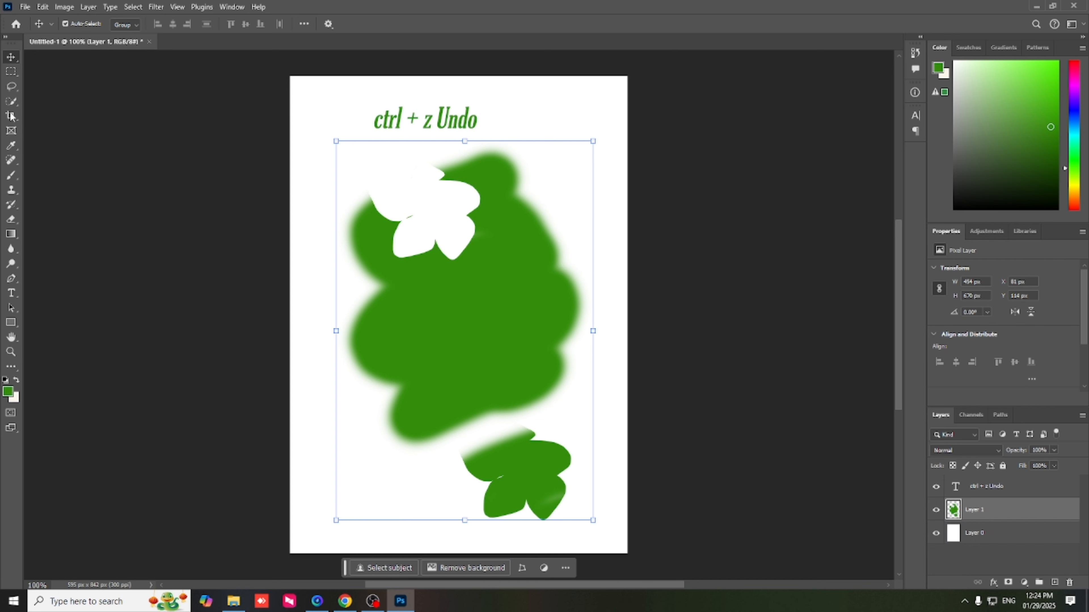
# Select the large green scribble on Layer 1 with Quick Selection, deselect it, and restore the selection.
pyautogui.click(11, 102)
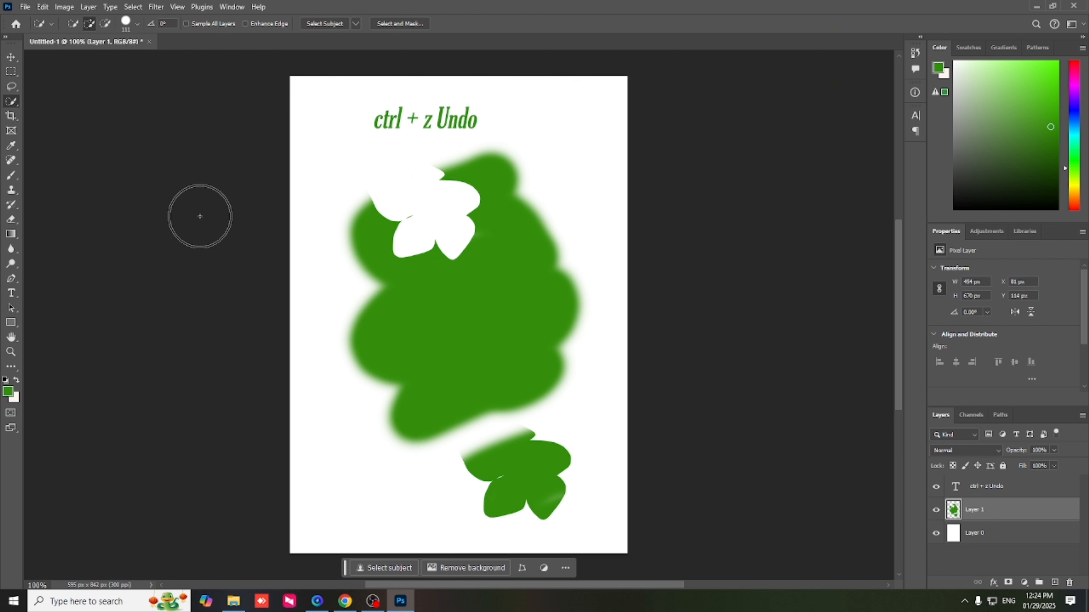
pyautogui.click(453, 321)
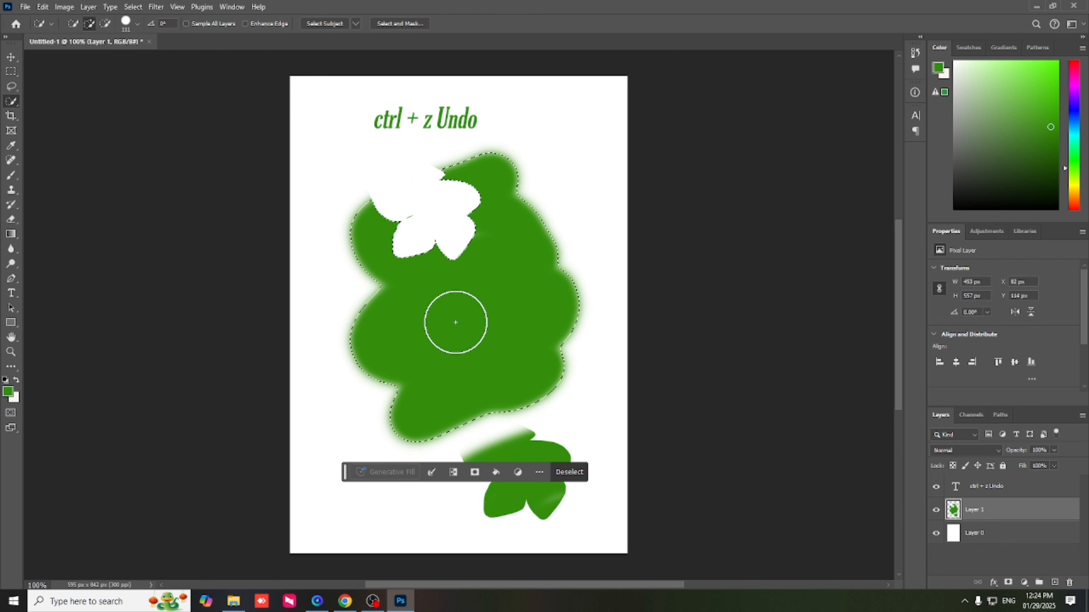
pyautogui.hotkey('ctrl', 'd')
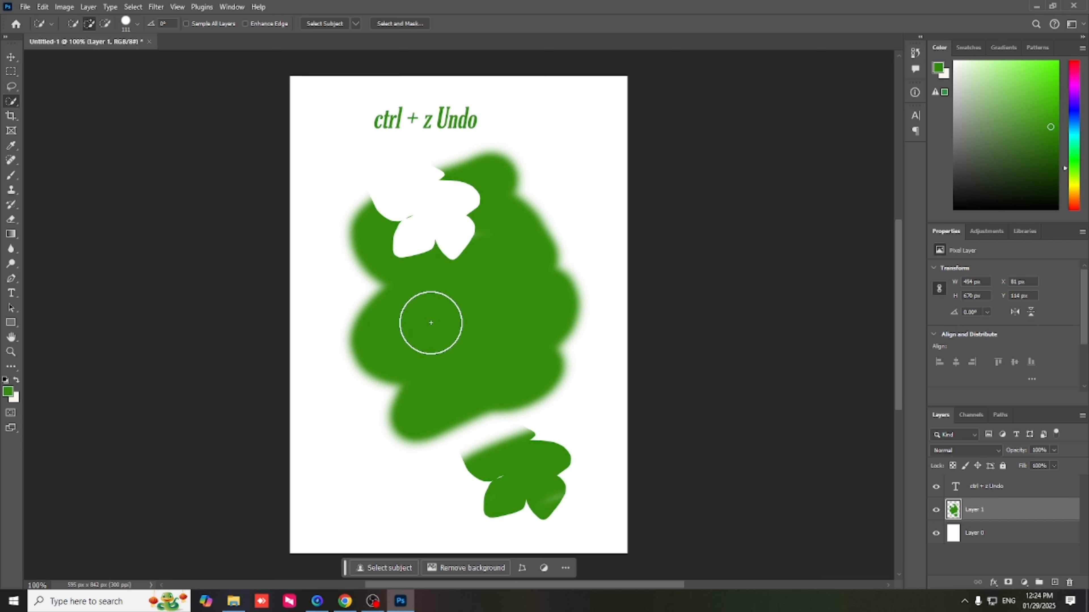
pyautogui.hotkey('ctrl', 'z')
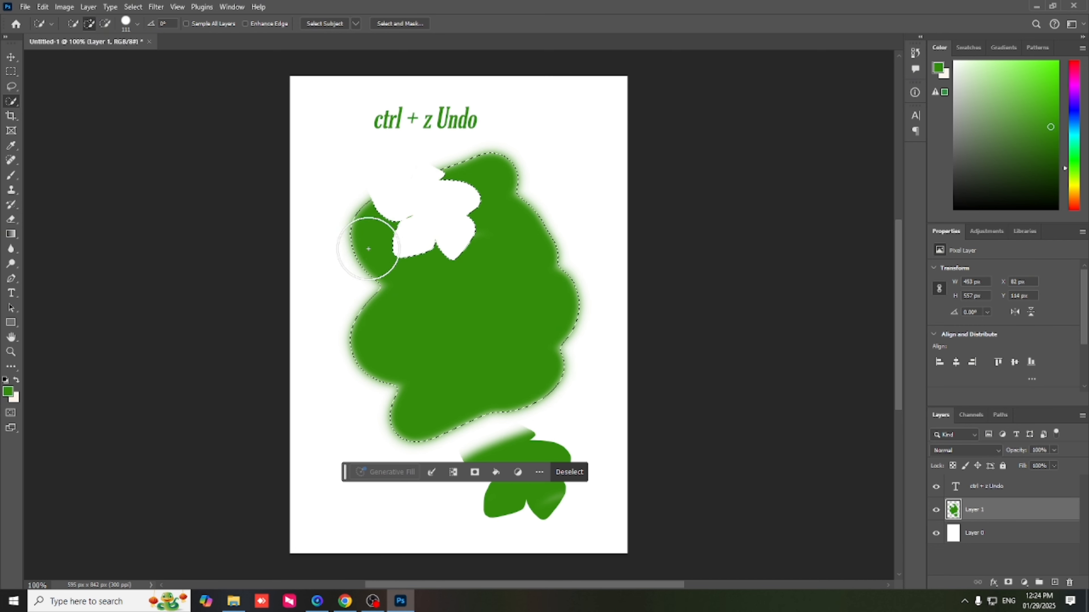
# Move the selected scribble slightly right and down to about X 104 px, Y 145 px, and deselect it.
pyautogui.press('v')
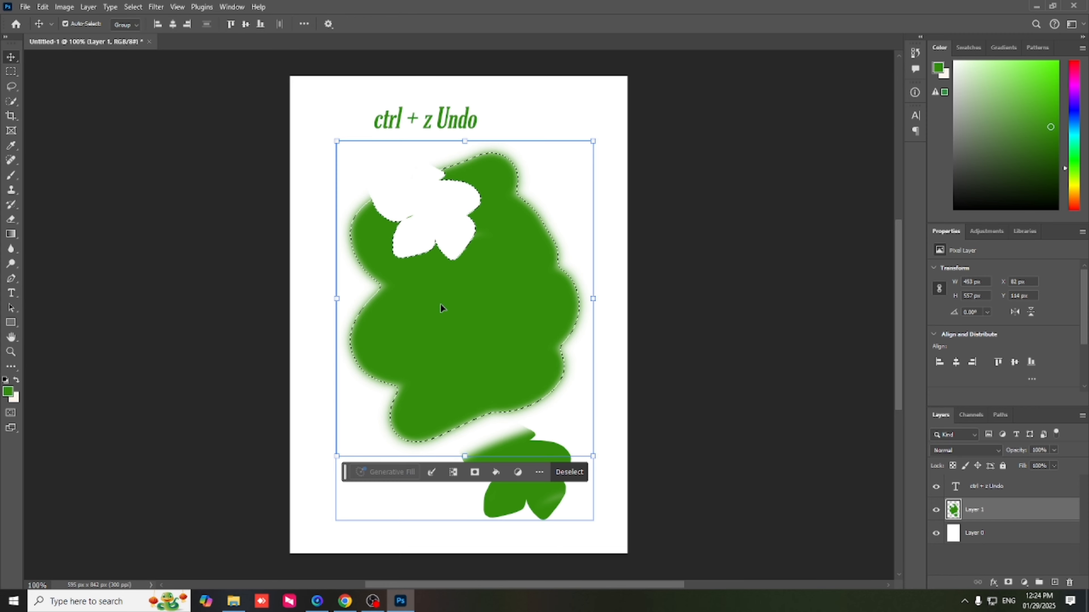
pyautogui.moveTo(441, 303)
pyautogui.mouseDown()
pyautogui.moveTo(399, 330)
pyautogui.moveTo(452, 322)
pyautogui.mouseUp()
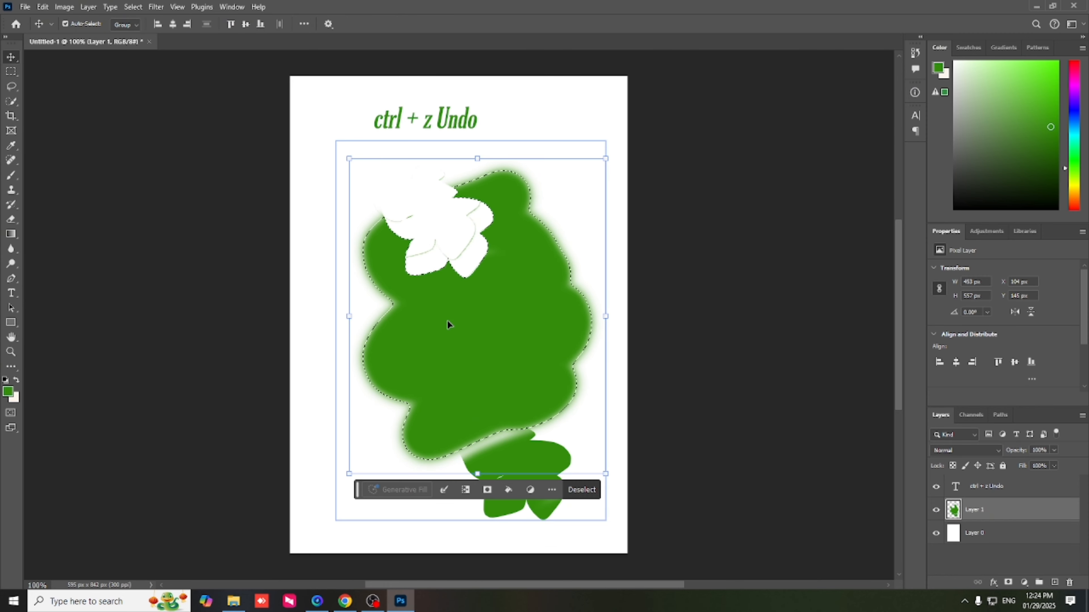
pyautogui.hotkey('ctrl', 'd')
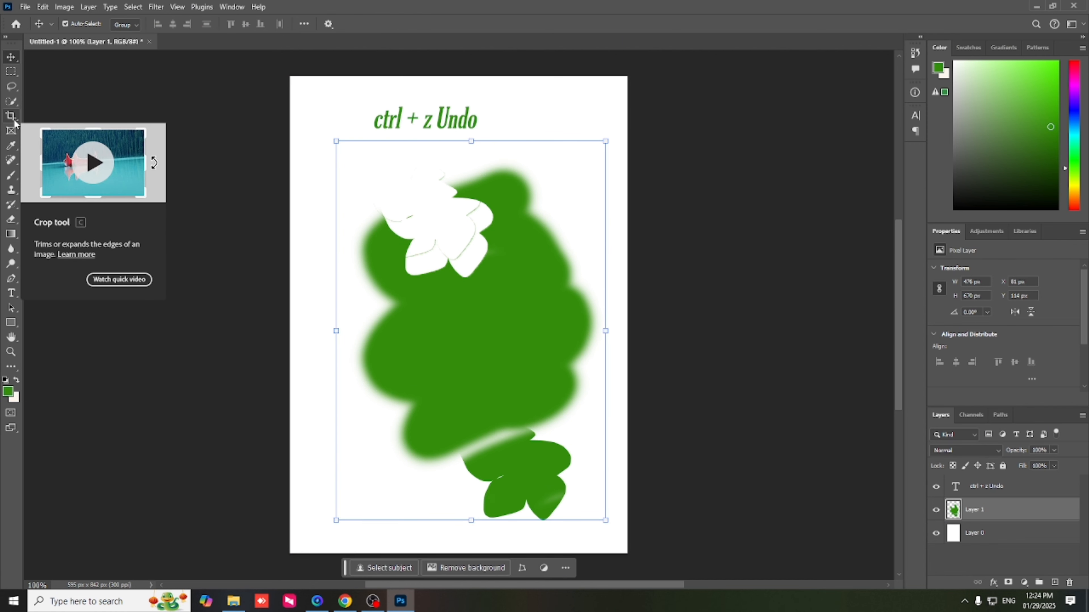
# Extend the canvas to the right and downward to about 719 x 960 px with the Crop tool.
pyautogui.click(14, 123)
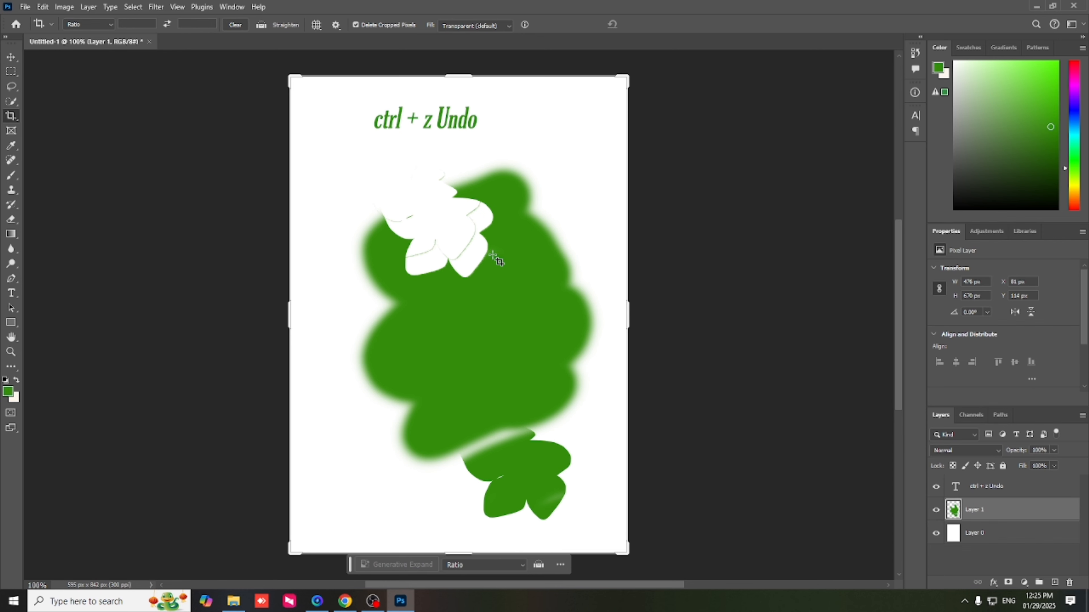
pyautogui.moveTo(629, 312); pyautogui.dragTo(664, 320)
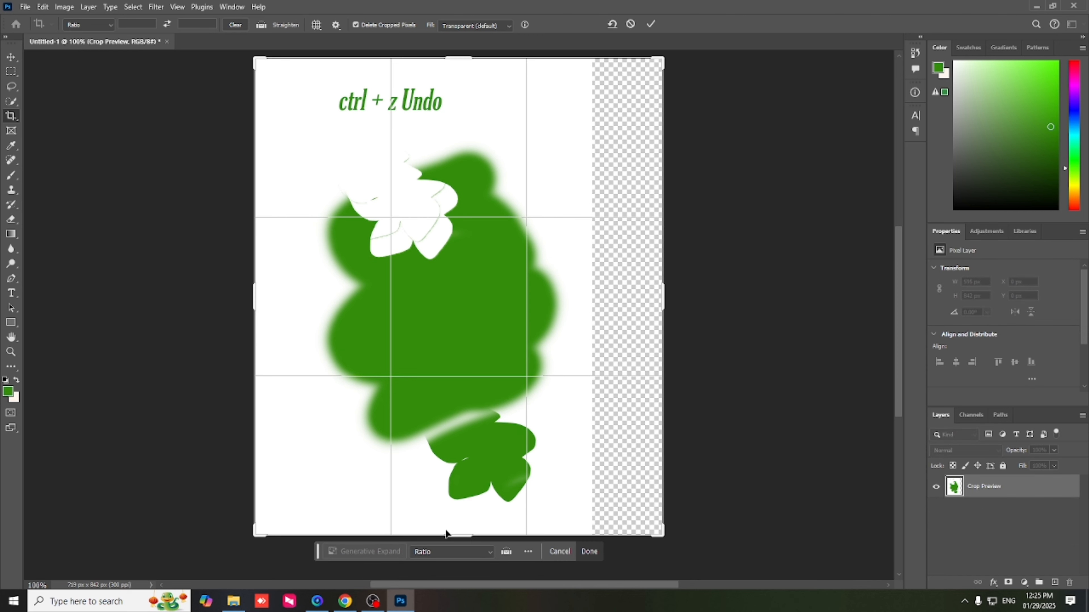
pyautogui.moveTo(456, 553); pyautogui.dragTo(457, 570)
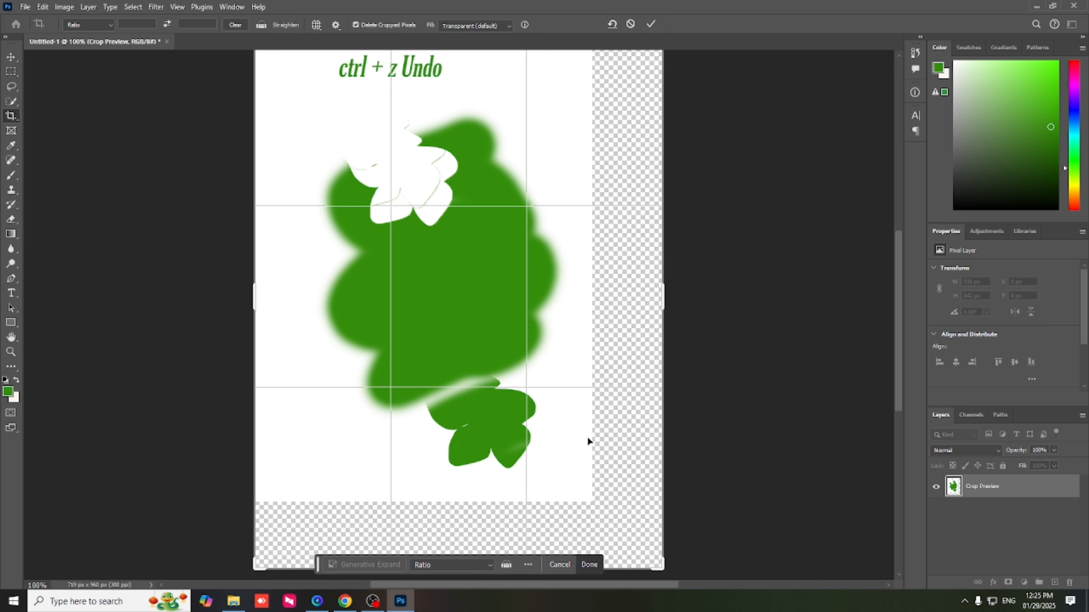
pyautogui.press('Return')
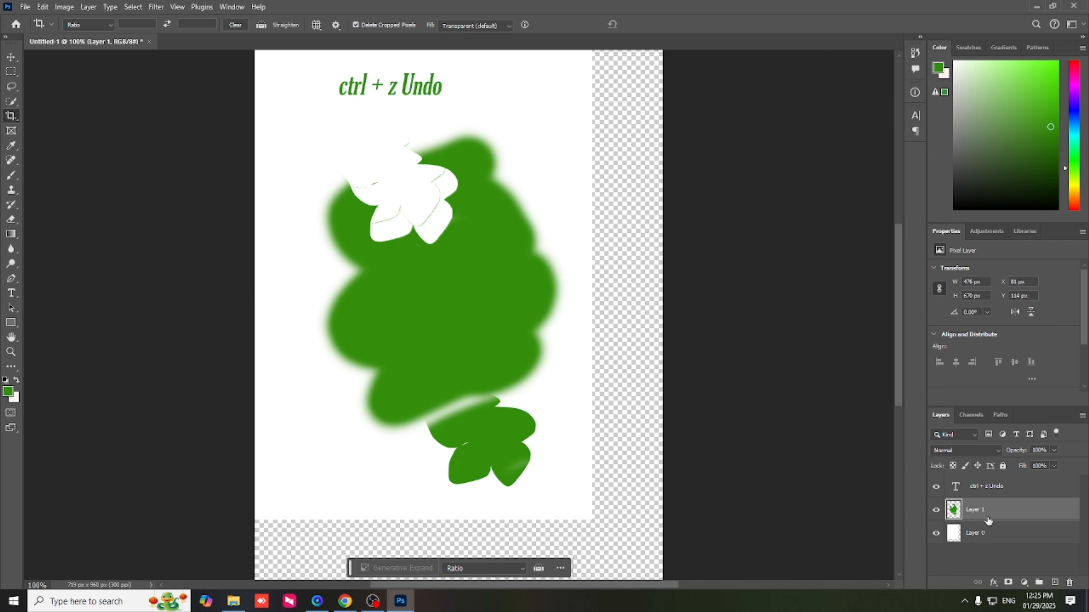
# Add a white (ffffff) Solid Color fill layer directly above Layer 0 to cover the transparent canvas area.
pyautogui.click(996, 534)
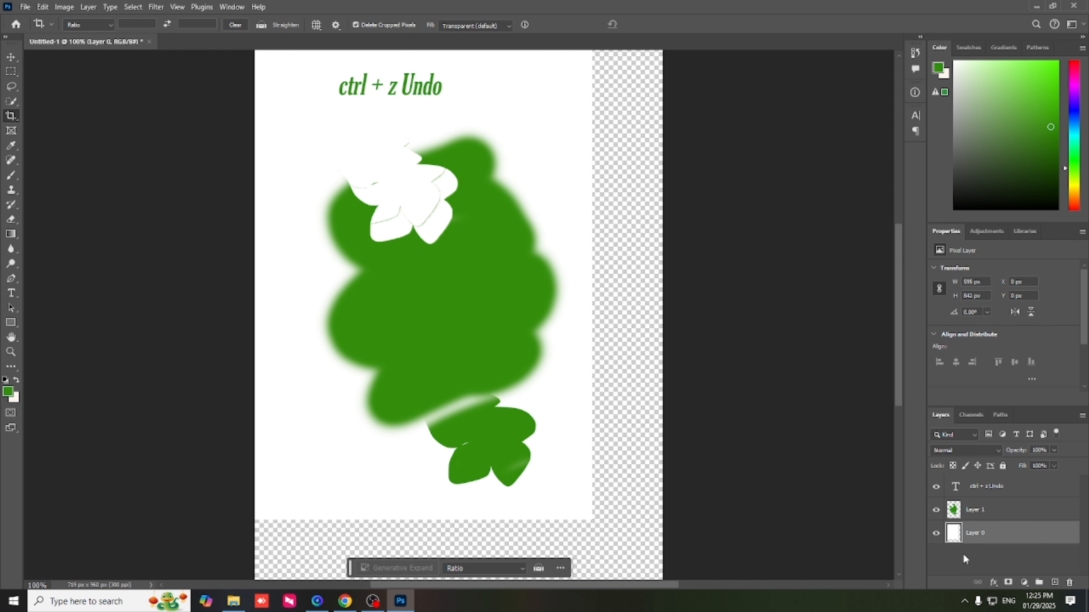
pyautogui.click(1024, 583)
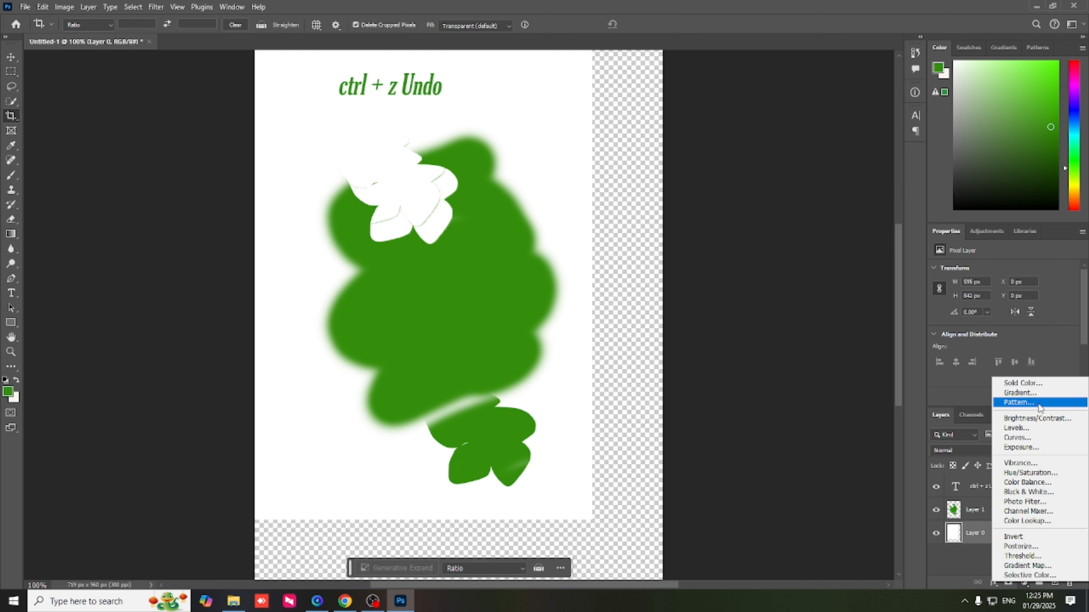
pyautogui.click(1023, 383)
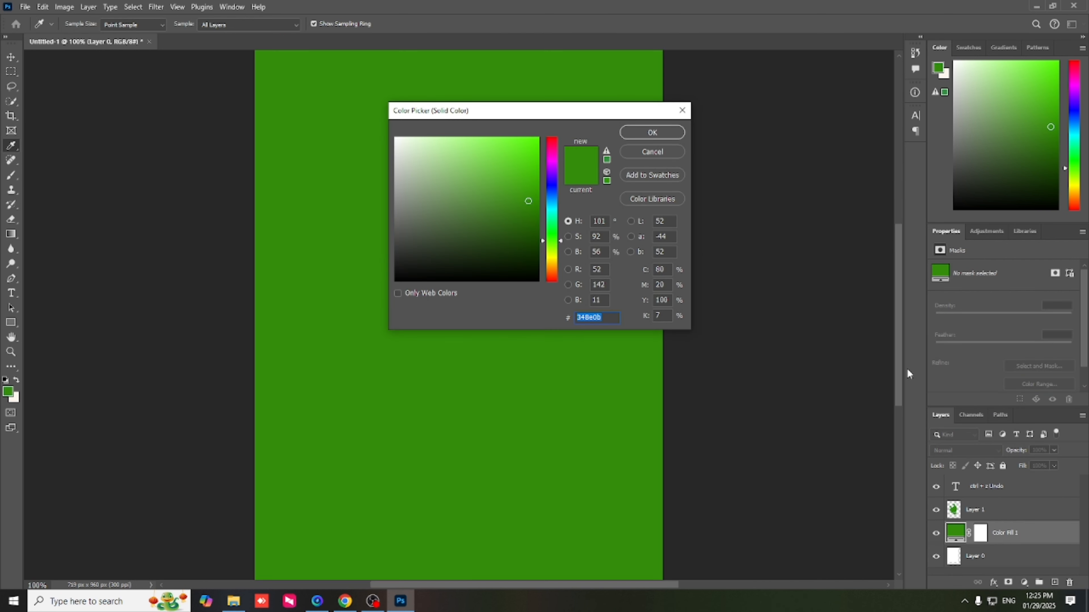
pyautogui.moveTo(437, 156); pyautogui.dragTo(328, 110)
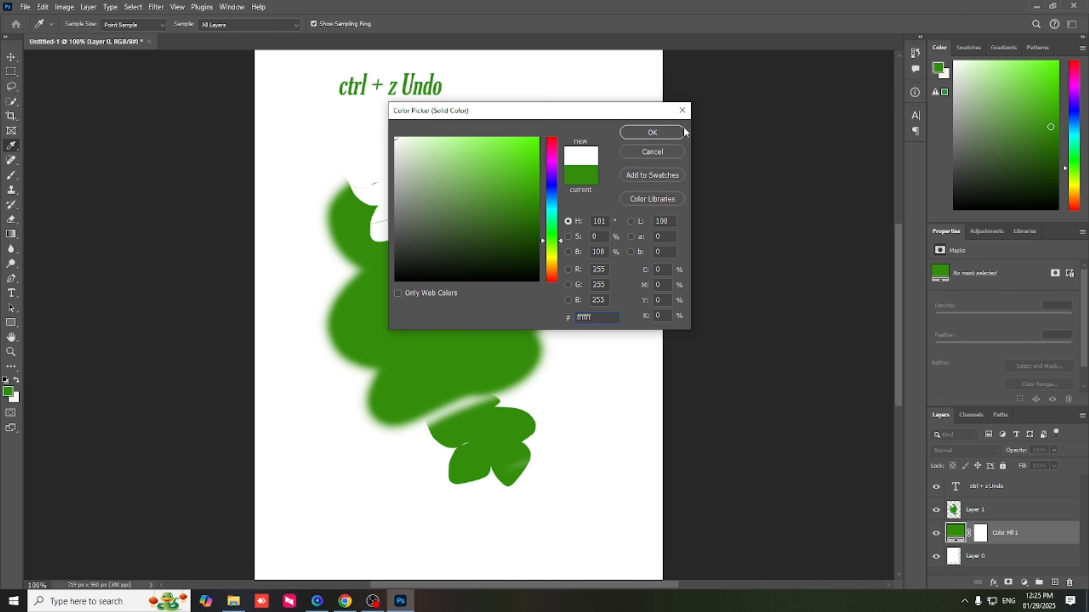
pyautogui.click(674, 133)
pyautogui.press('c')
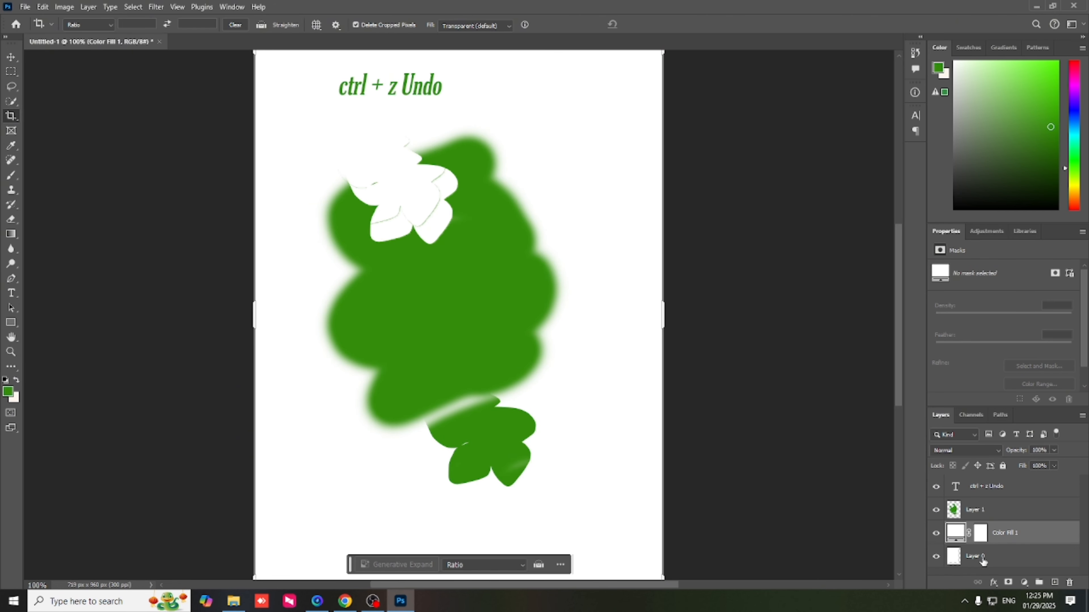
# Merge the Color Fill 1 layer and Layer 0 into one layer, and make Layer 1 active.
pyautogui.keyDown('shift'); pyautogui.click(1006, 562); pyautogui.keyUp('shift')
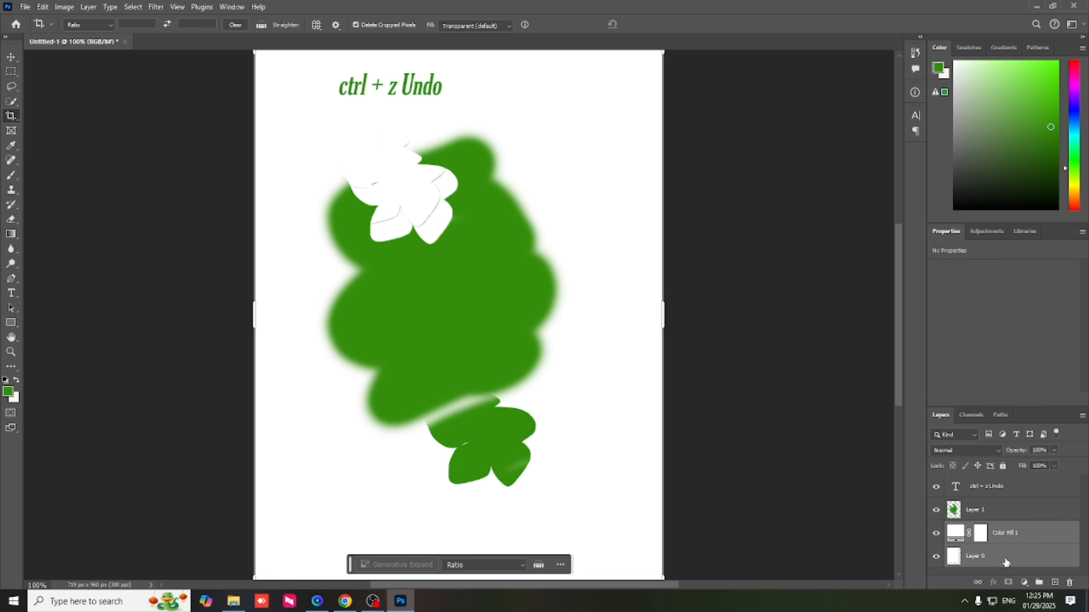
pyautogui.press('e')
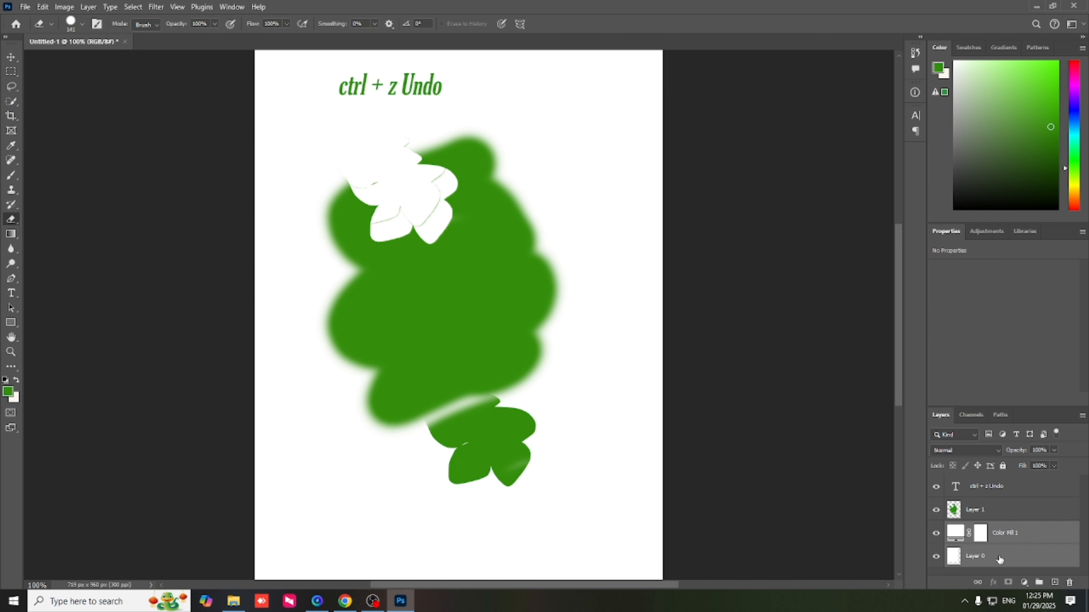
pyautogui.hotkey('ctrl', 'e')
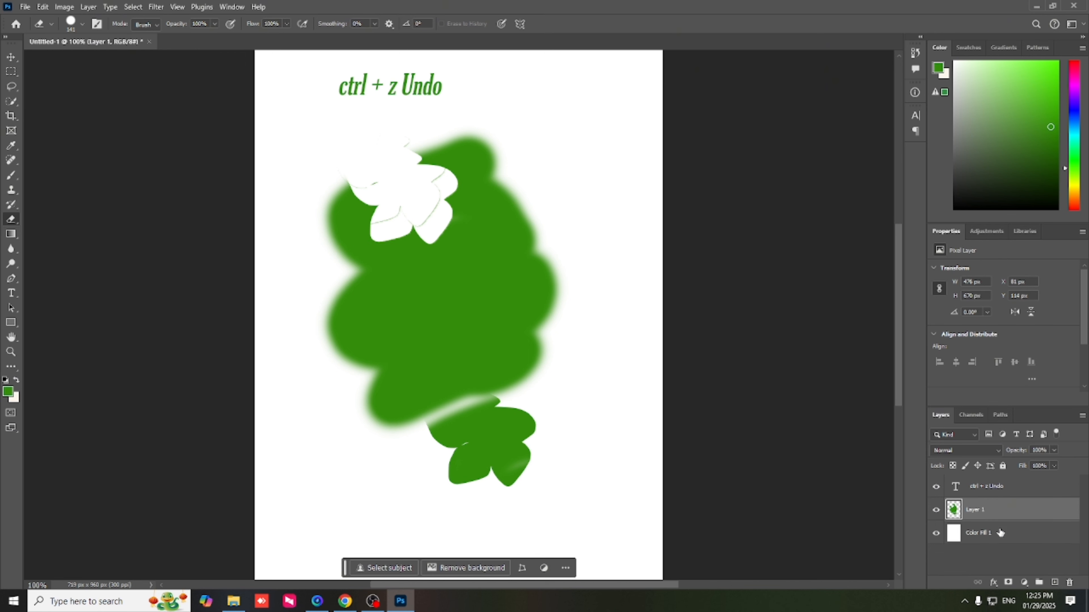
pyautogui.click(998, 505)
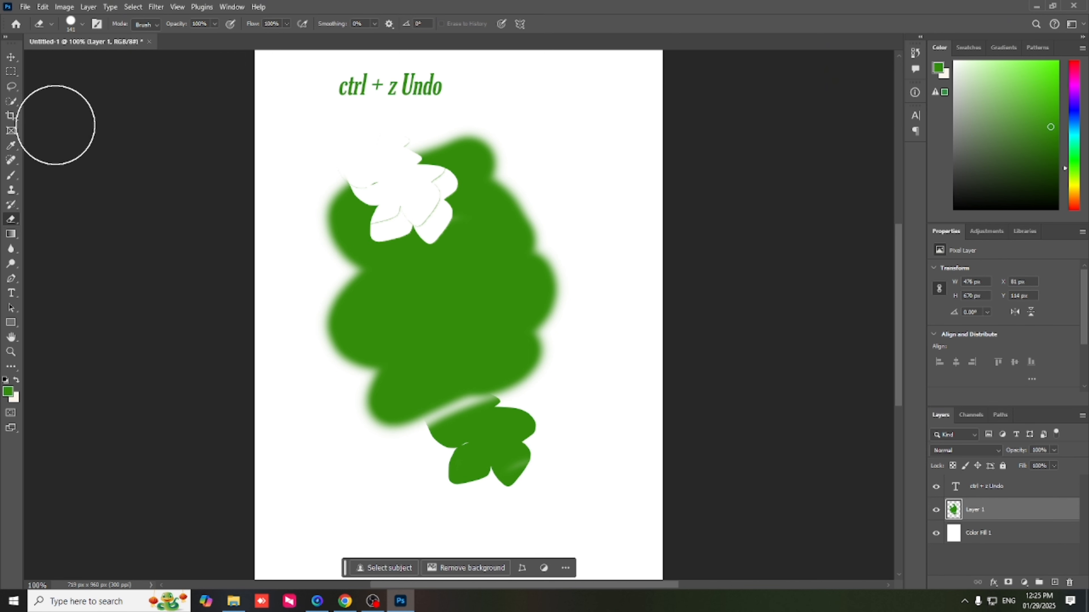
# Extend the canvas to the left and downward to about 807 x 1038 px with the Crop tool, and select the merged Color Fill 1 layer.
pyautogui.click(11, 116)
pyautogui.moveTo(256, 310); pyautogui.dragTo(231, 315)
pyautogui.scroll(-2, 430, 507)
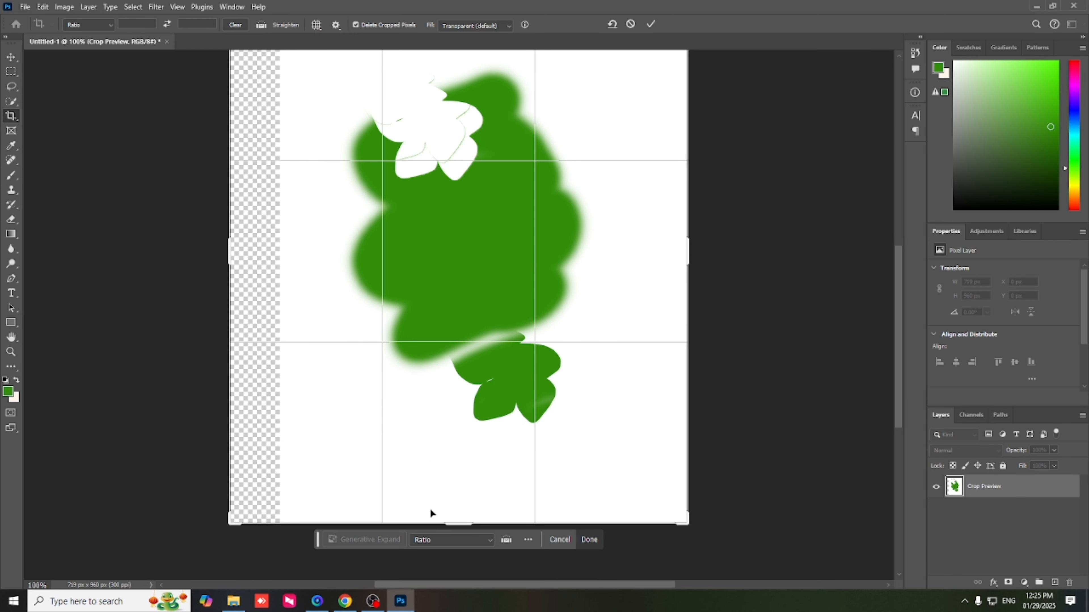
pyautogui.moveTo(454, 520); pyautogui.dragTo(461, 542)
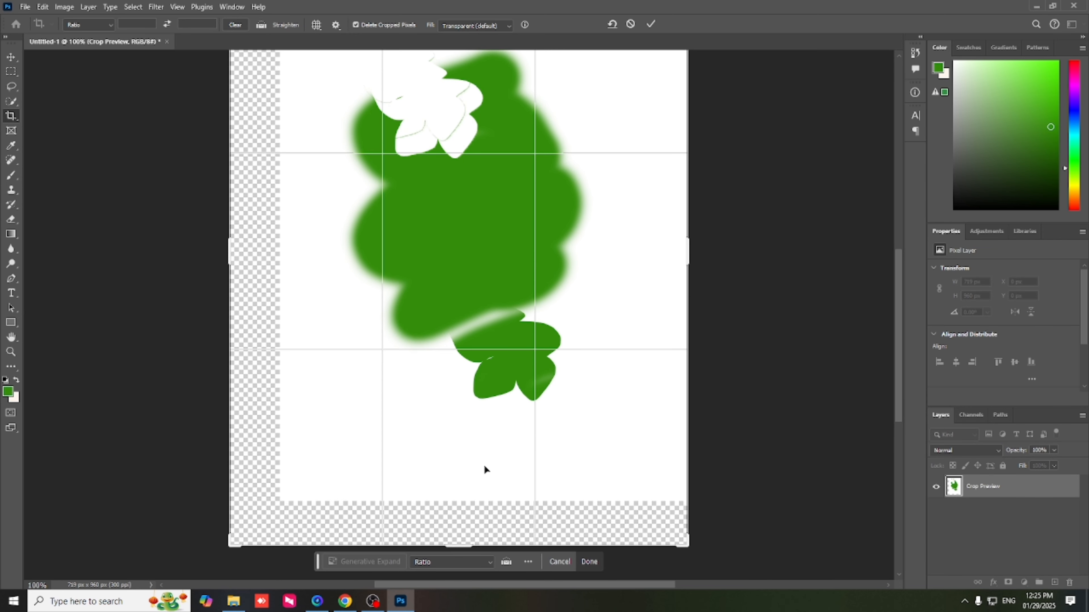
pyautogui.press('Return')
pyautogui.scroll(2, 502, 420)
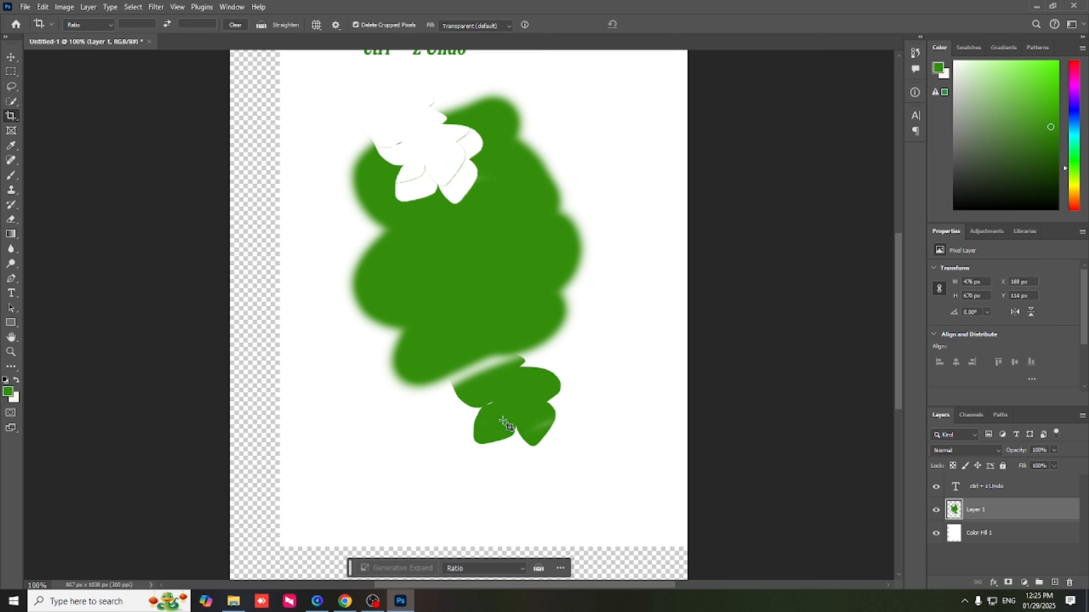
pyautogui.scroll(2, 503, 422)
pyautogui.scroll(-3, 502, 419)
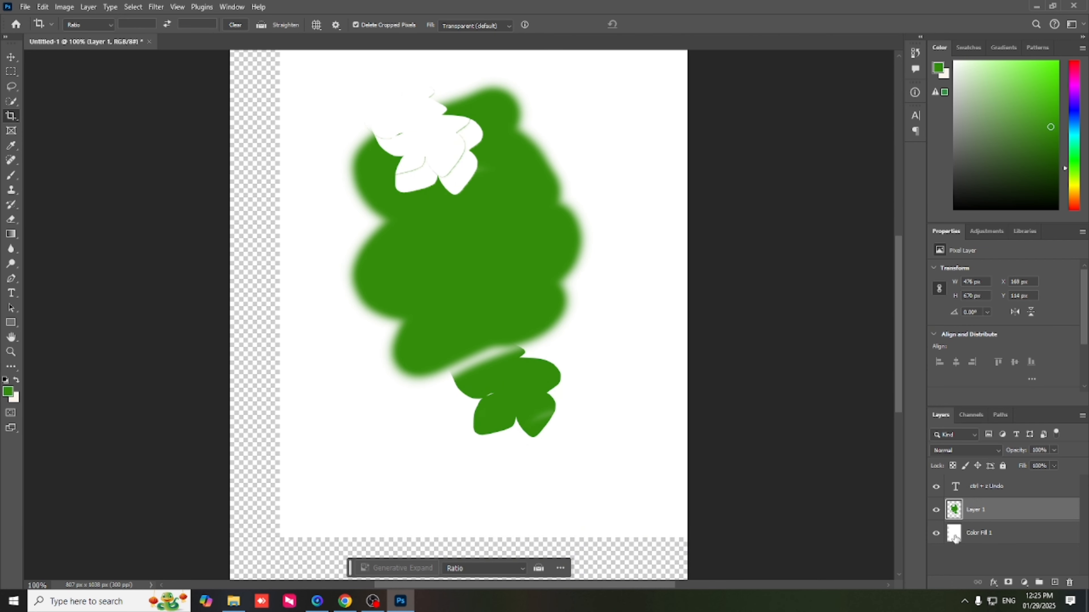
pyautogui.click(978, 537)
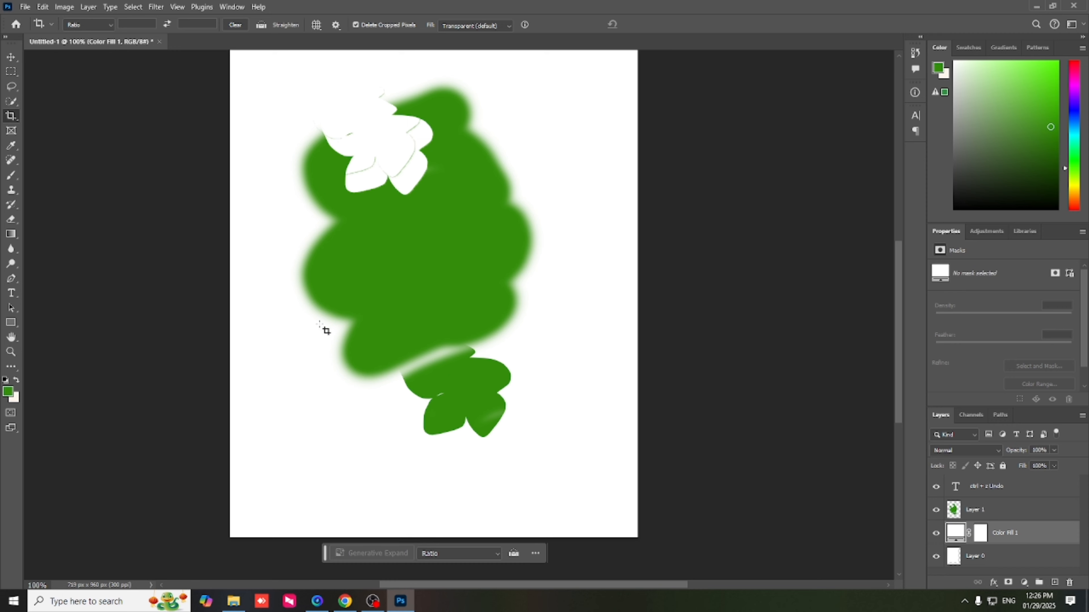
# With the unmerged Color Fill 1 active, extend the canvas to the left and downward to about 823 x 1044 px using the Crop tool.
pyautogui.click(9, 121)
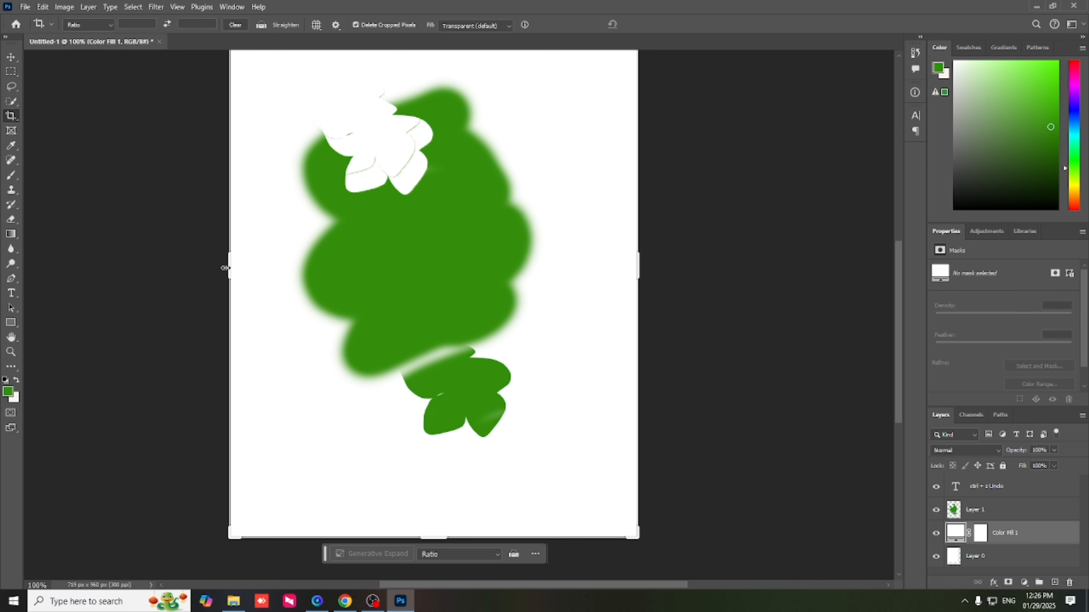
pyautogui.moveTo(223, 268); pyautogui.dragTo(200, 267)
pyautogui.moveTo(447, 539); pyautogui.dragTo(435, 565)
pyautogui.press('Escape')
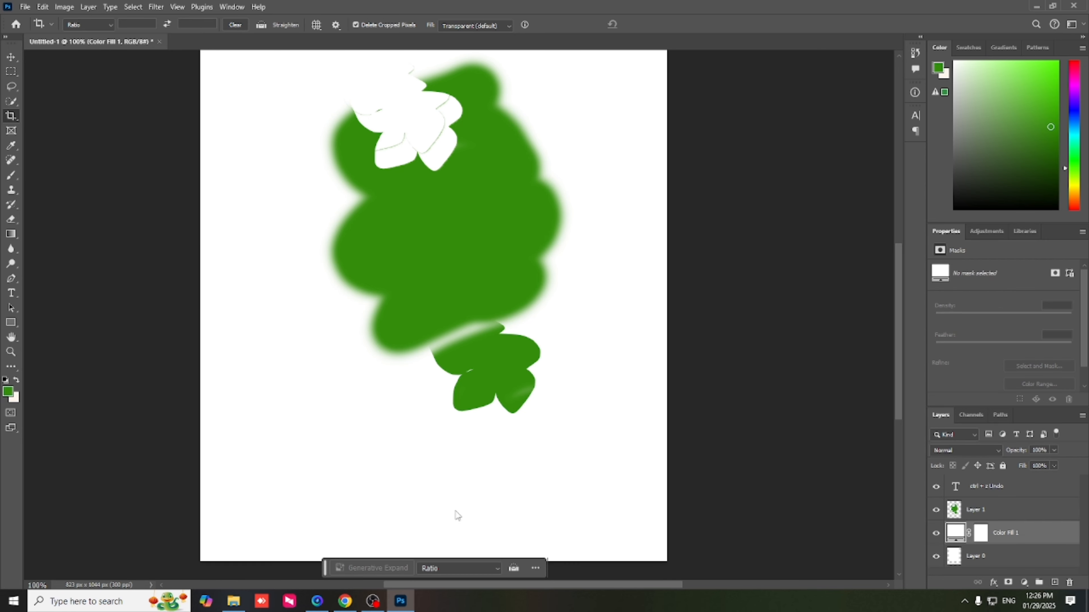
pyautogui.scroll(3, 433, 481)
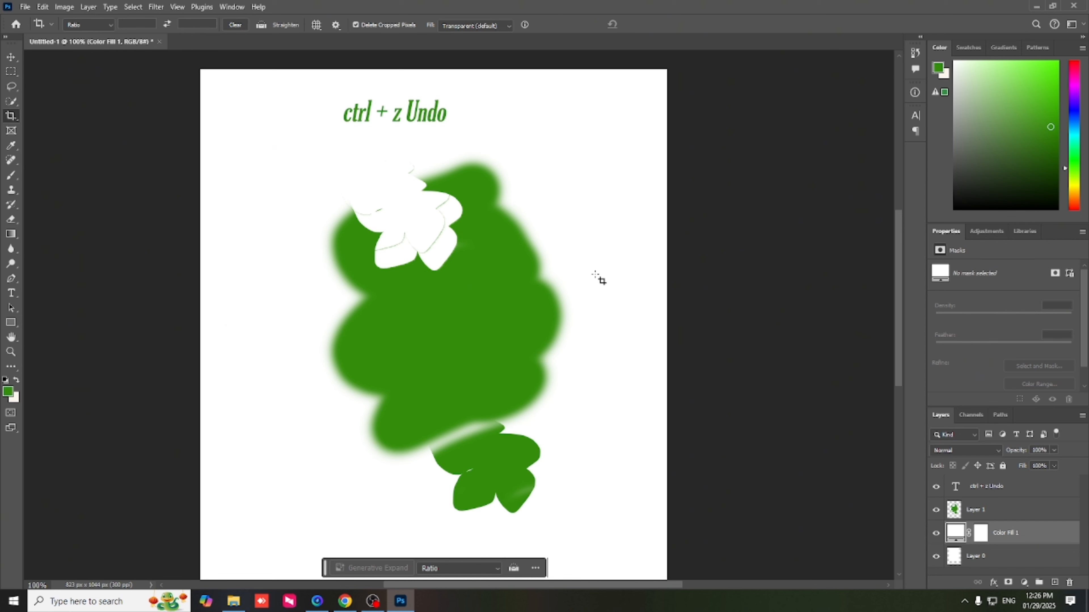
# Crop away the lower part of the canvas, bringing the document to about 823 x 858 px.
pyautogui.scroll(-1, 427, 294)
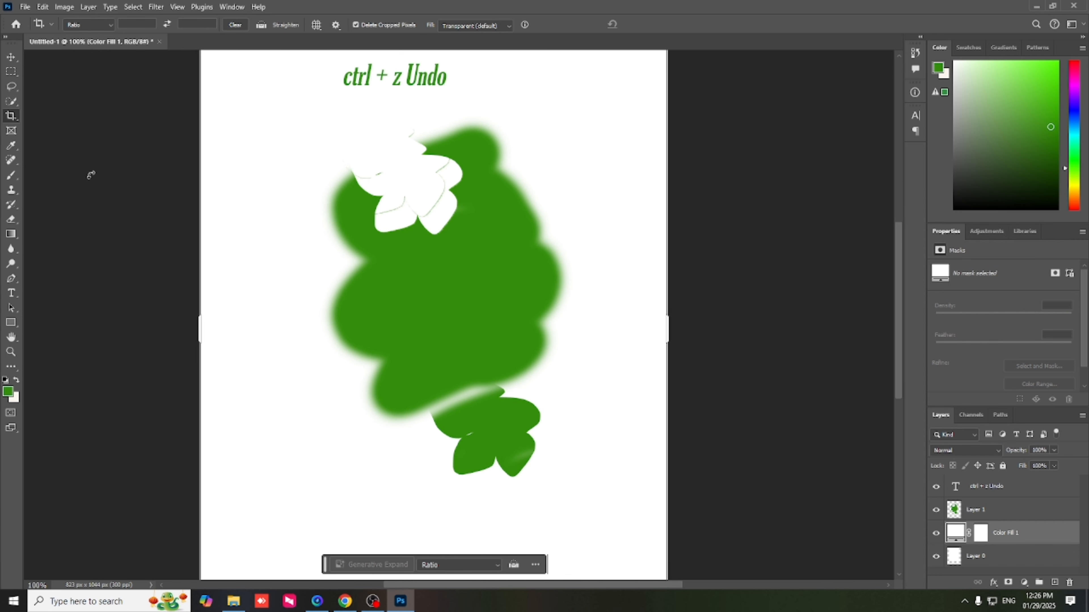
pyautogui.scroll(-3, 486, 474)
pyautogui.moveTo(434, 534); pyautogui.dragTo(456, 482)
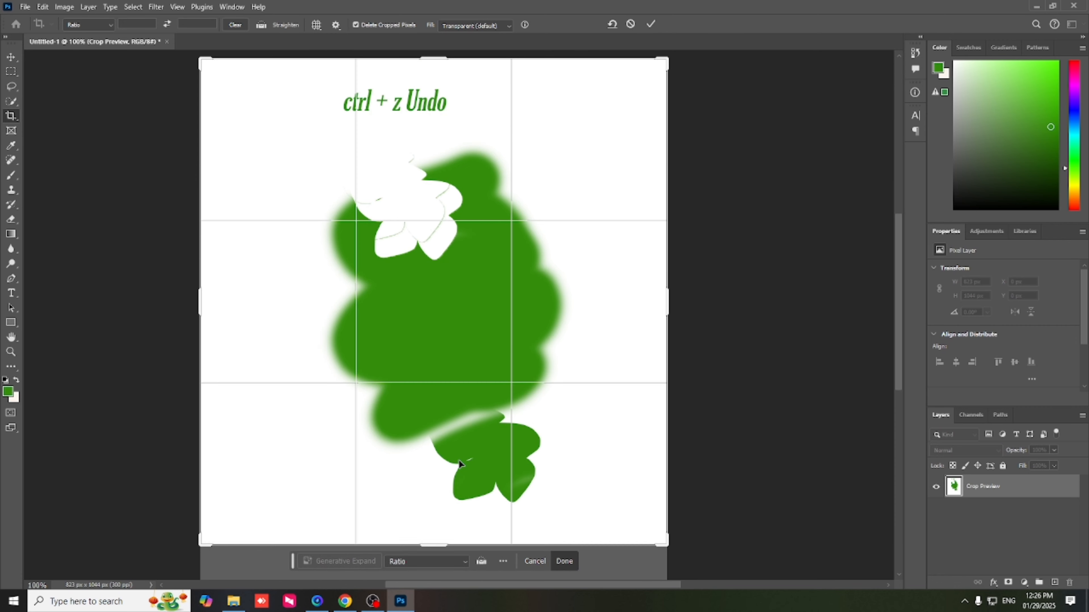
pyautogui.press('Return')
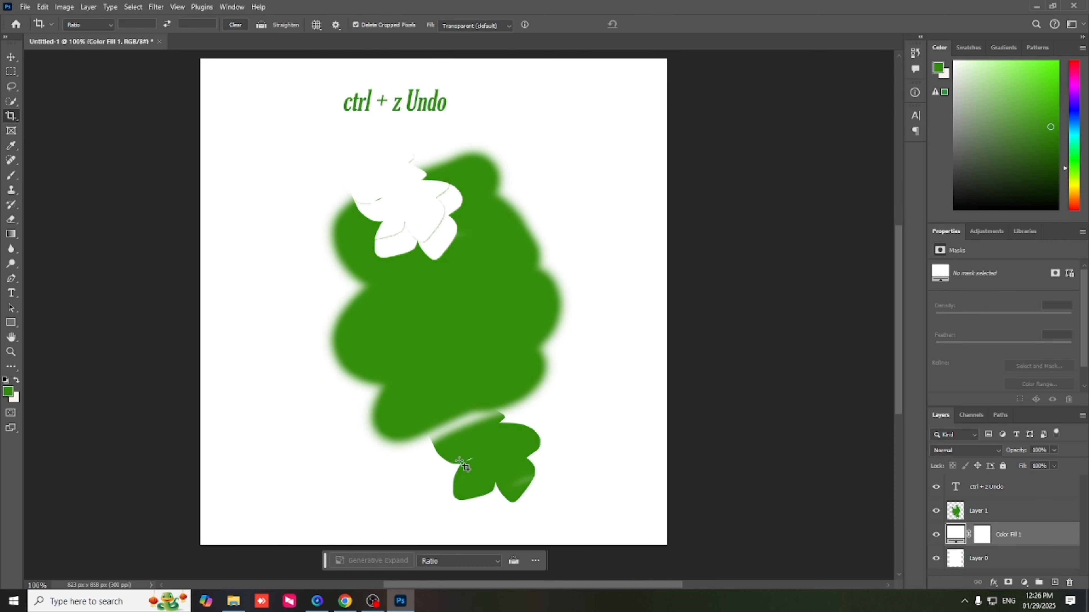
# Draw a rectangular frame over the middle of the scribble with the Frame tool, and move its content to about X 250 px, Y 296 px.
pyautogui.click(11, 131)
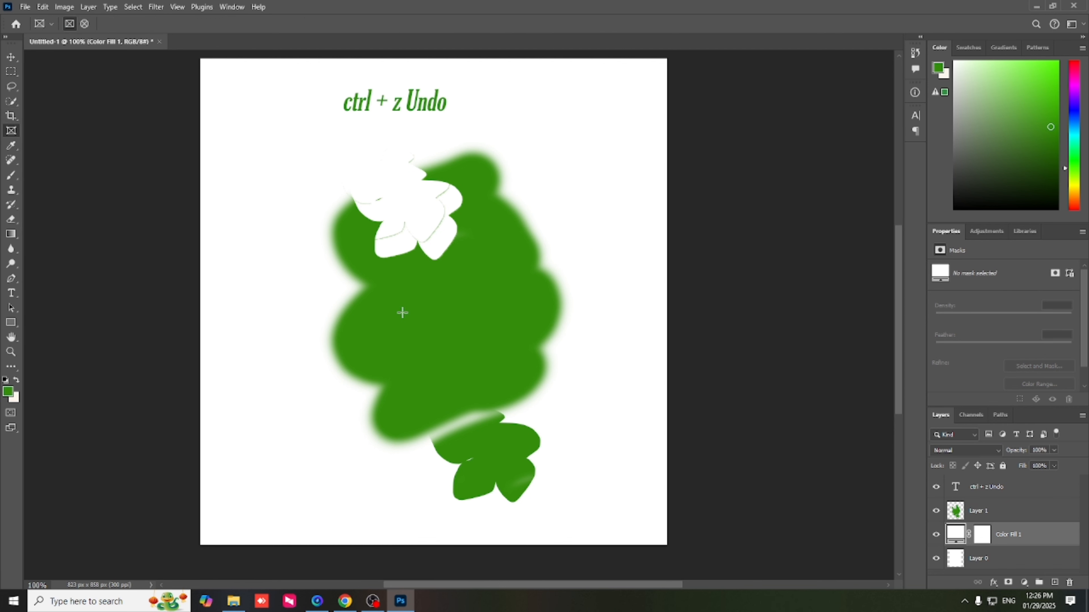
pyautogui.moveTo(363, 266); pyautogui.dragTo(529, 392)
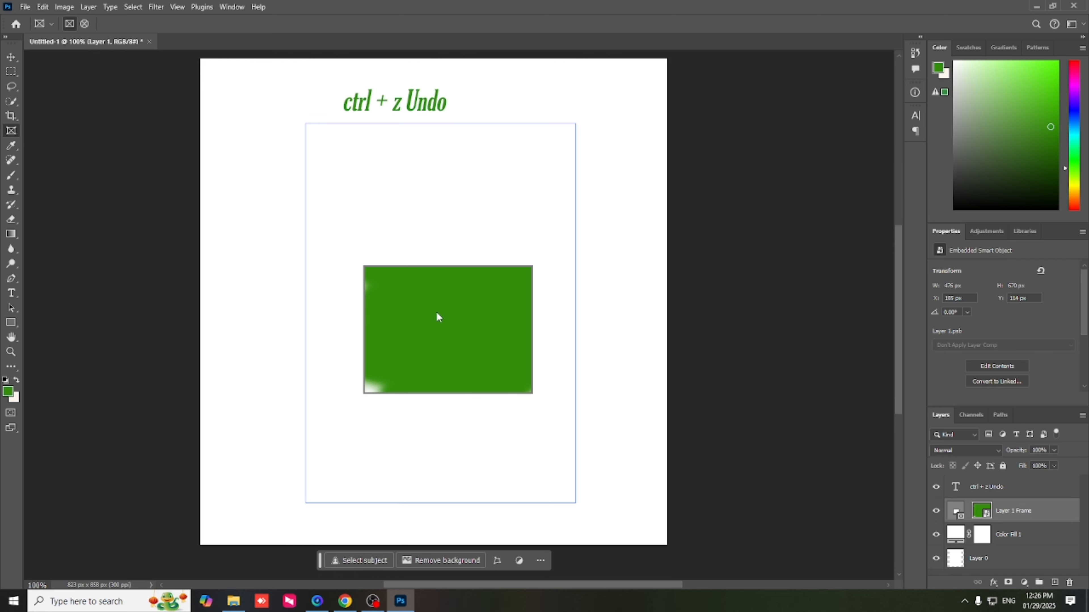
pyautogui.press('v')
pyautogui.moveTo(441, 313); pyautogui.dragTo(476, 417)
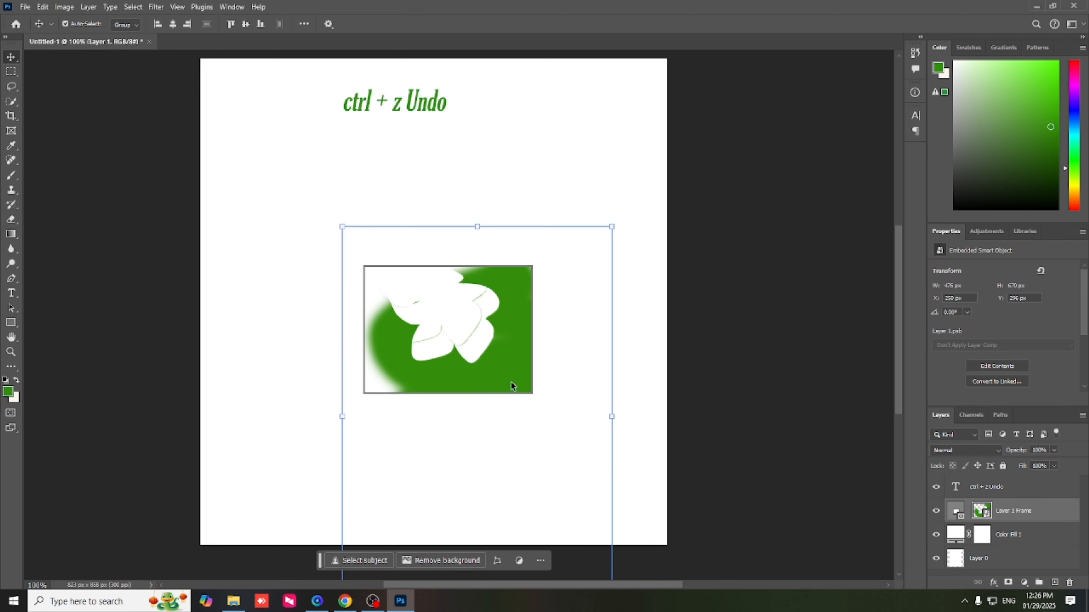
# Undo the moves of the framed content and the frame itself, back to the plain Layer 1, keeping the Frame tool active.
pyautogui.hotkey('ctrl', 'z')
pyautogui.hotkey('ctrl', 'z')
pyautogui.hotkey('ctrl', 'z')
pyautogui.hotkey('ctrl', 'z')
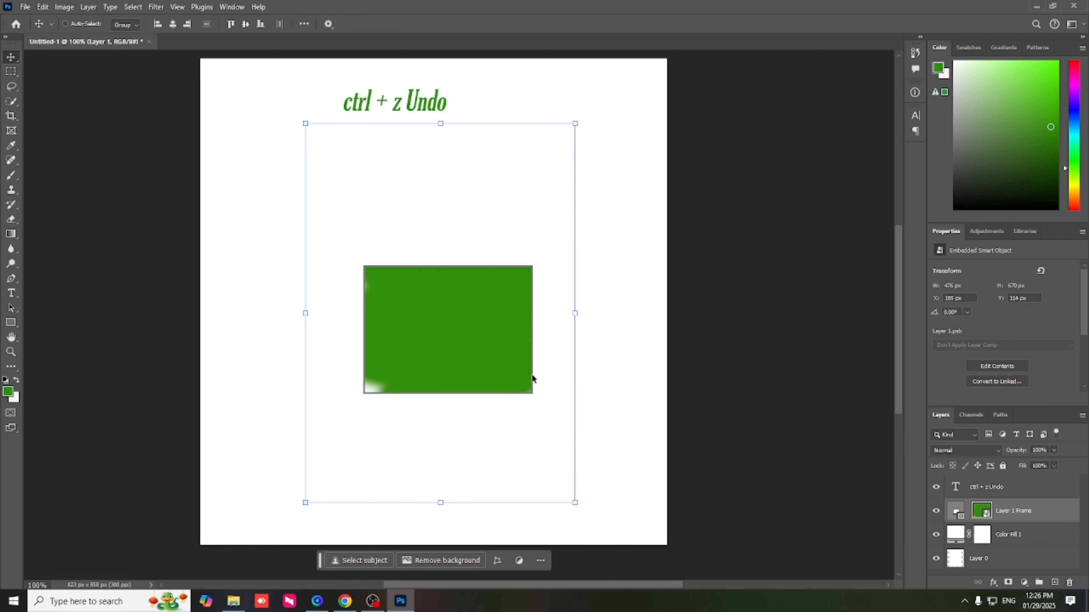
pyautogui.click(12, 133)
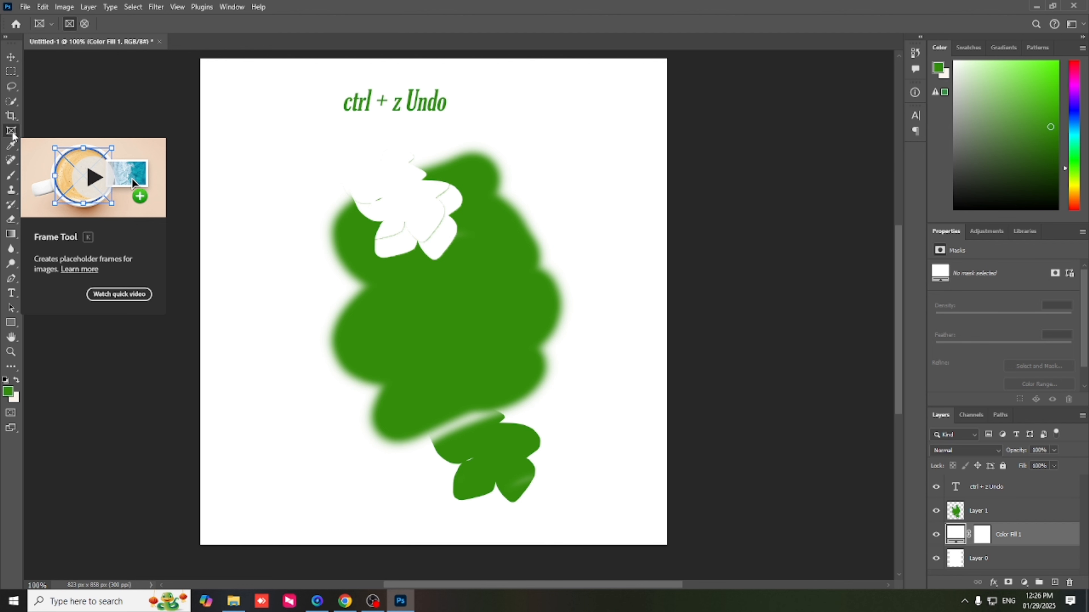
# Sample the scribble's green with the Eyedropper and shift the foreground colour's hue to red for a dark red.
pyautogui.click(12, 146)
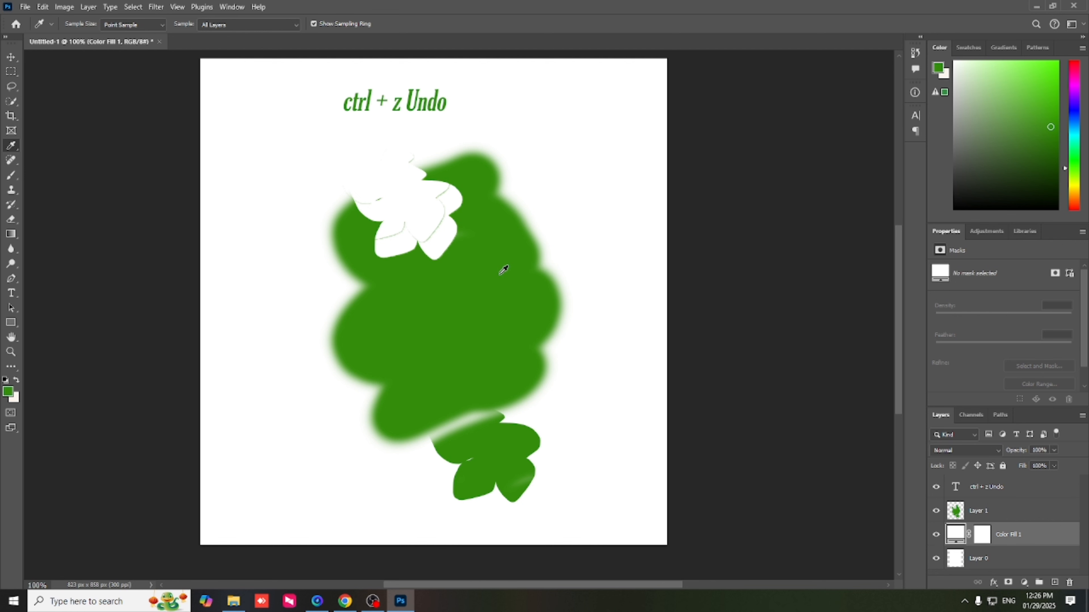
pyautogui.click(515, 333)
pyautogui.moveTo(1074, 61); pyautogui.dragTo(1074, 53)
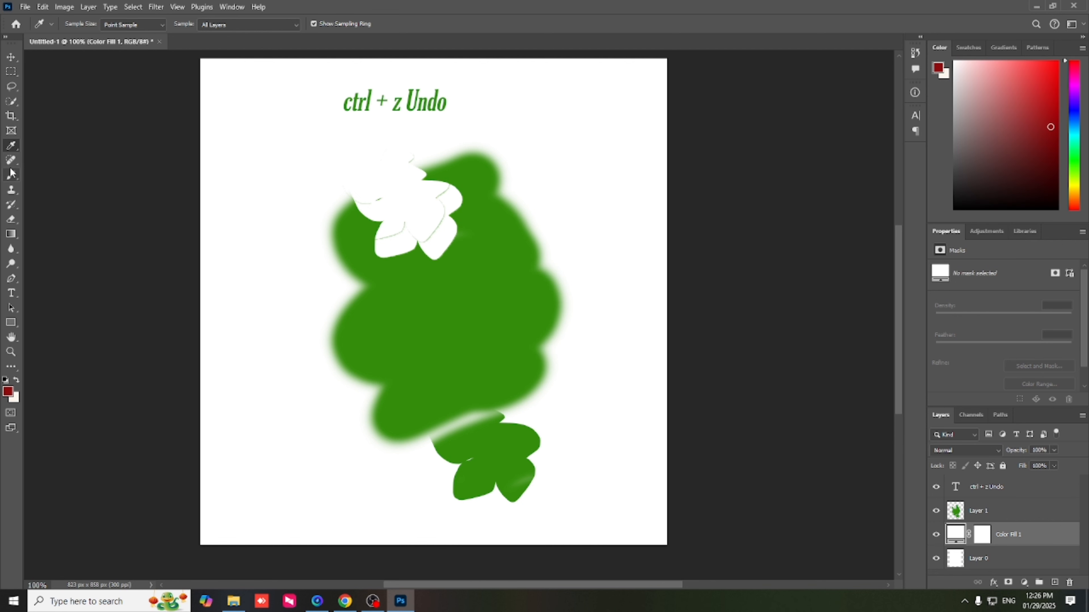
# Start painting on the Color Fill 1 layer with the Brush and agree to rasterize its fill.
pyautogui.click(12, 178)
pyautogui.click(627, 155)
pyautogui.click(520, 224)
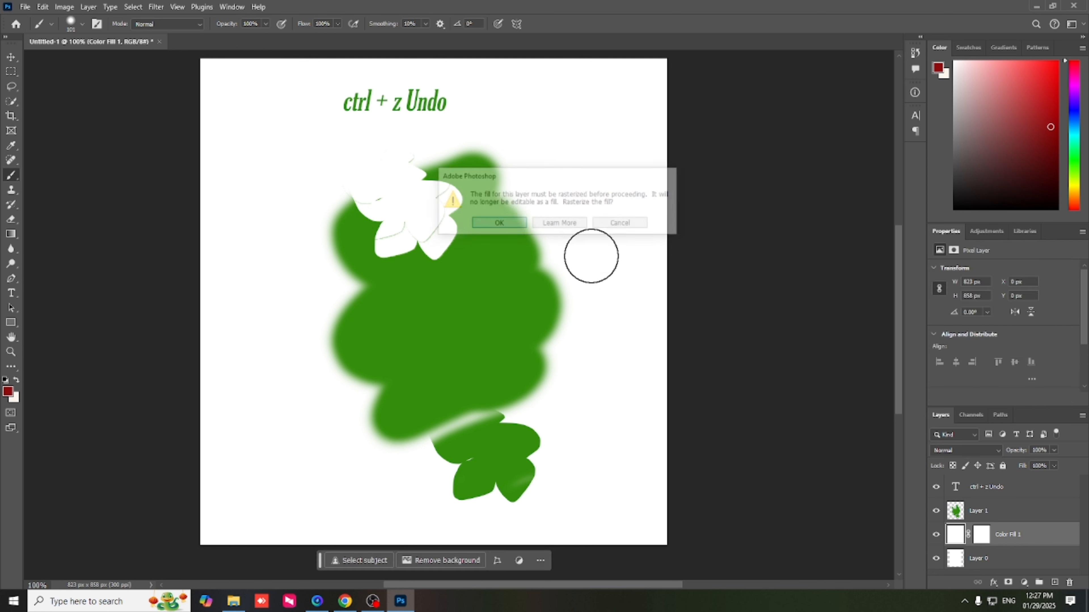
# On Layer 1, brush a dark red spot beside the scribble's upper right and a stroke across the scribble in the colour sampled from that spot.
pyautogui.click(943, 515)
pyautogui.moveTo(588, 148)
pyautogui.mouseDown()
pyautogui.moveTo(617, 160)
pyautogui.moveTo(554, 191)
pyautogui.mouseUp()
pyautogui.click(16, 150)
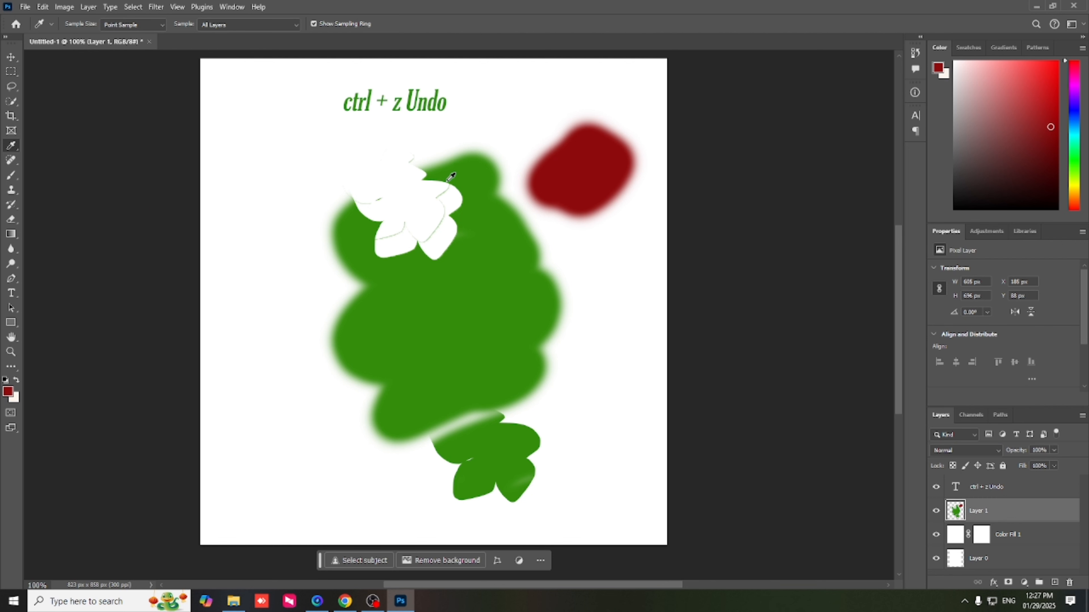
pyautogui.click(581, 164)
pyautogui.click(11, 175)
pyautogui.moveTo(367, 298)
pyautogui.mouseDown()
pyautogui.moveTo(405, 363)
pyautogui.moveTo(498, 390)
pyautogui.mouseUp()
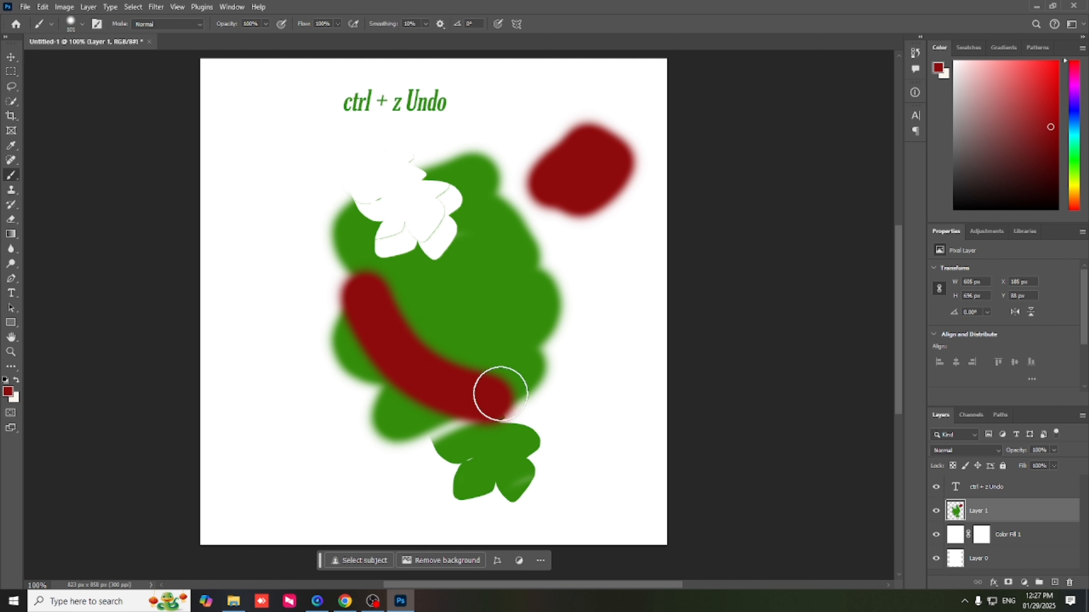
# Brush a dark brown stroke across the scribble's middle, resample the red spot with the Eyedropper, and paint red over the brown.
pyautogui.moveTo(425, 318)
pyautogui.mouseDown()
pyautogui.moveTo(511, 340)
pyautogui.moveTo(518, 320)
pyautogui.mouseUp()
pyautogui.click(12, 149)
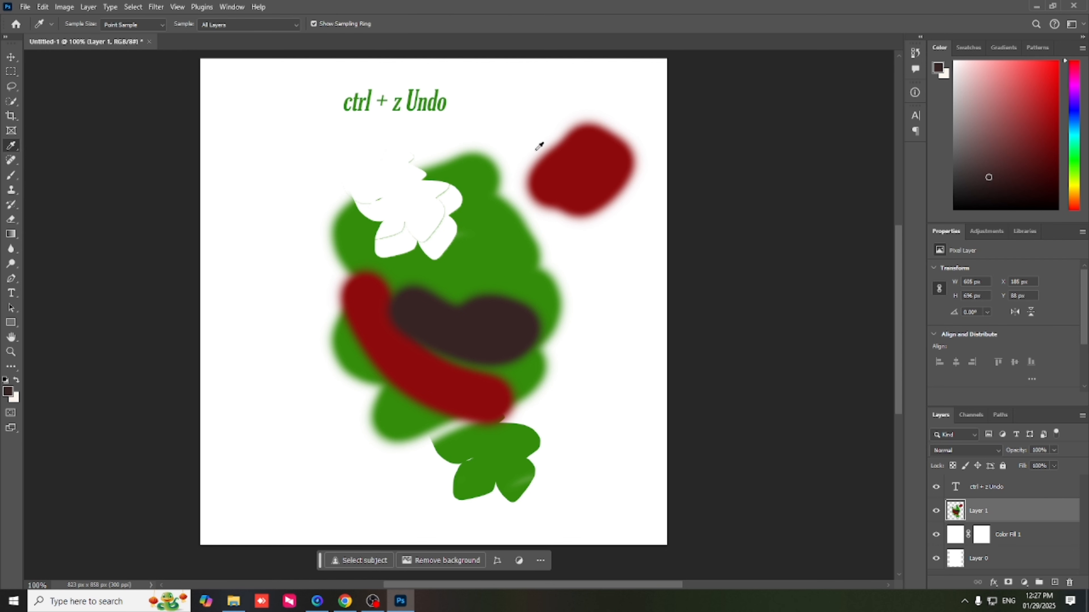
pyautogui.click(612, 161)
pyautogui.press('b')
pyautogui.moveTo(460, 279)
pyautogui.mouseDown()
pyautogui.moveTo(452, 282)
pyautogui.moveTo(465, 313)
pyautogui.mouseUp()
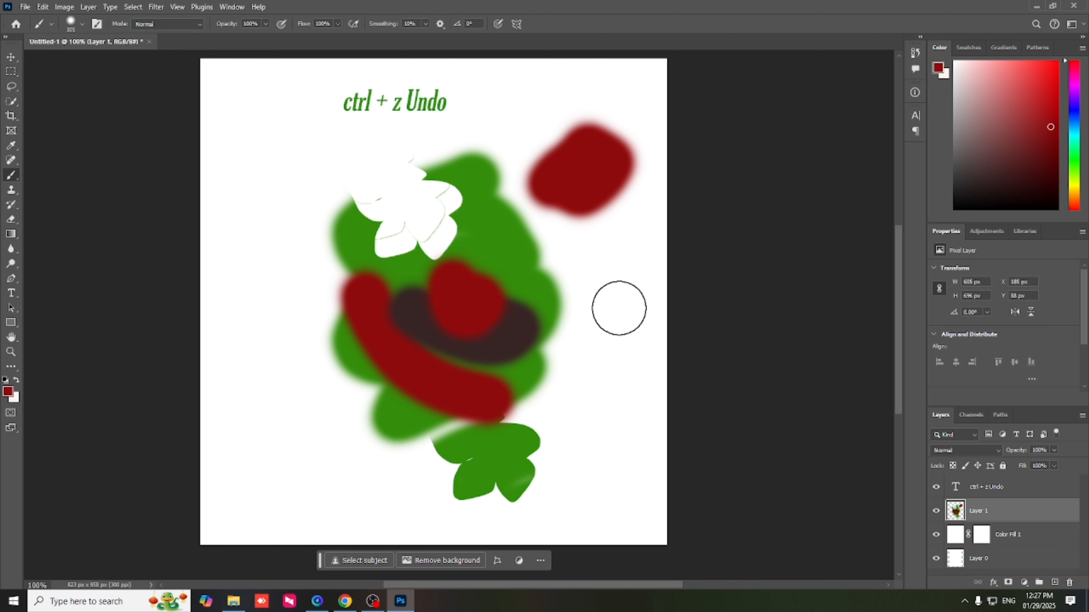
# Undo all the red and brown brush strokes on Layer 1, including the red spot beside the scribble.
pyautogui.hotkey('ctrl', 'z')
pyautogui.hotkey('ctrl', 'z')
pyautogui.hotkey('ctrl', 'z')
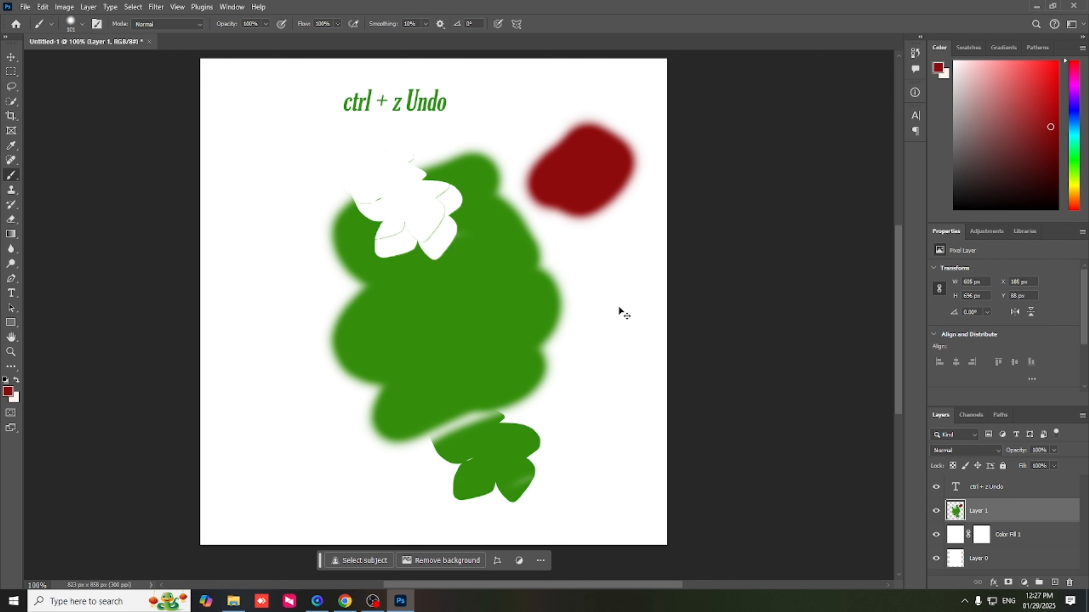
pyautogui.hotkey('ctrl', 'z')
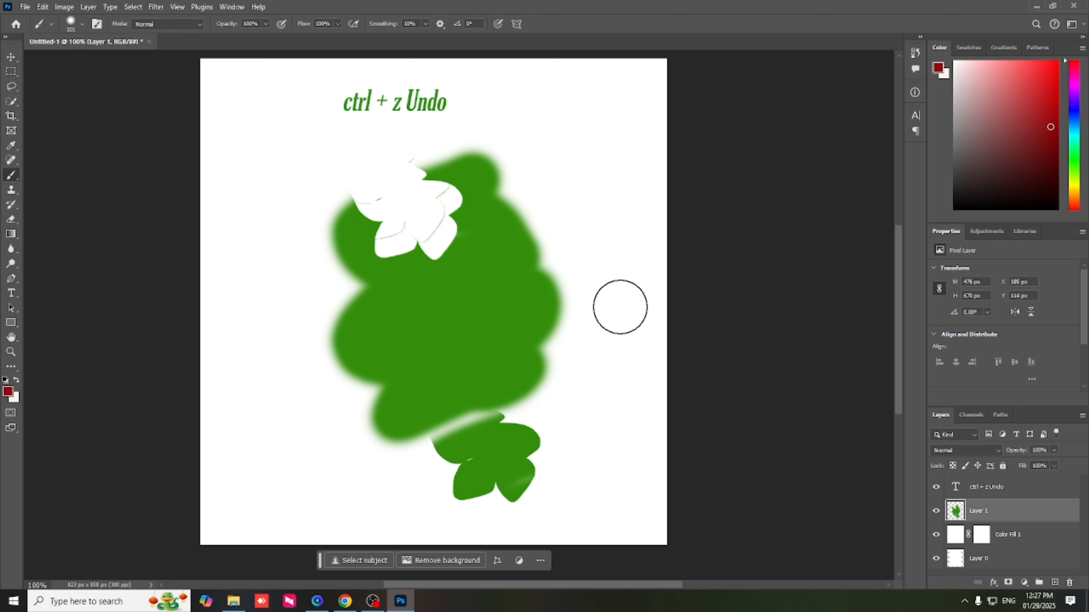
# Brush a dark red J-shaped stroke on Color Fill 1 just right of the scribble, and switch to the Clone Stamp tool.
pyautogui.click(12, 190)
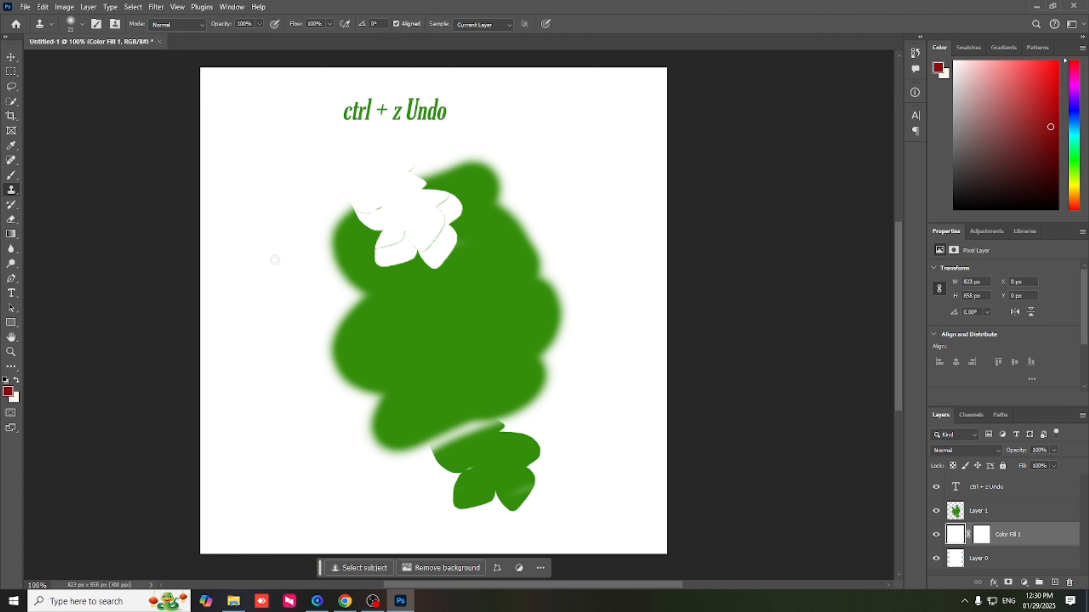
pyautogui.click(11, 175)
pyautogui.moveTo(598, 255)
pyautogui.mouseDown()
pyautogui.moveTo(612, 375)
pyautogui.moveTo(557, 371)
pyautogui.mouseUp()
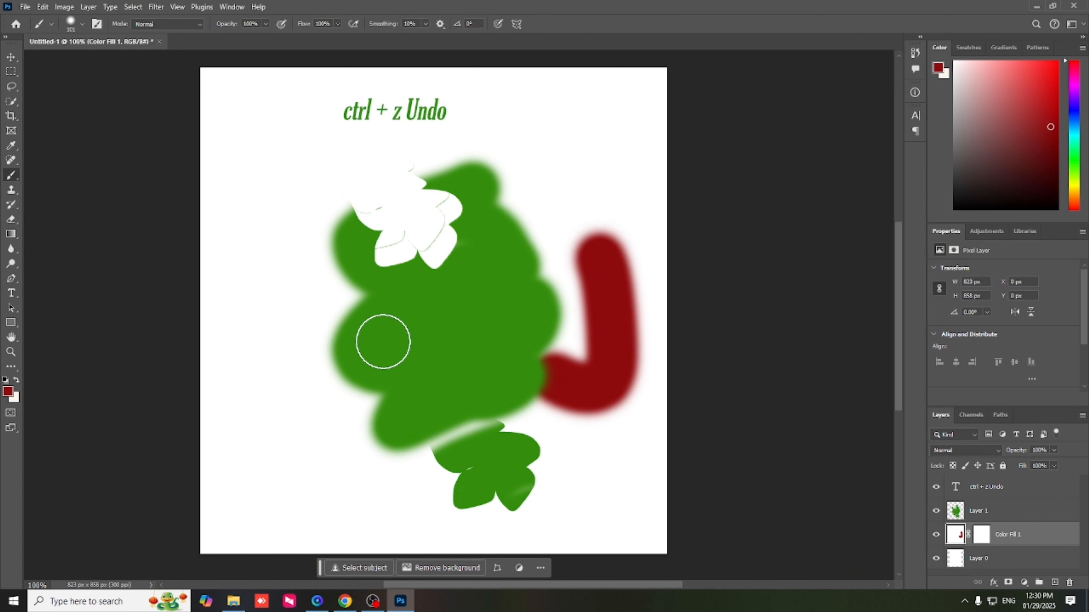
pyautogui.click(11, 190)
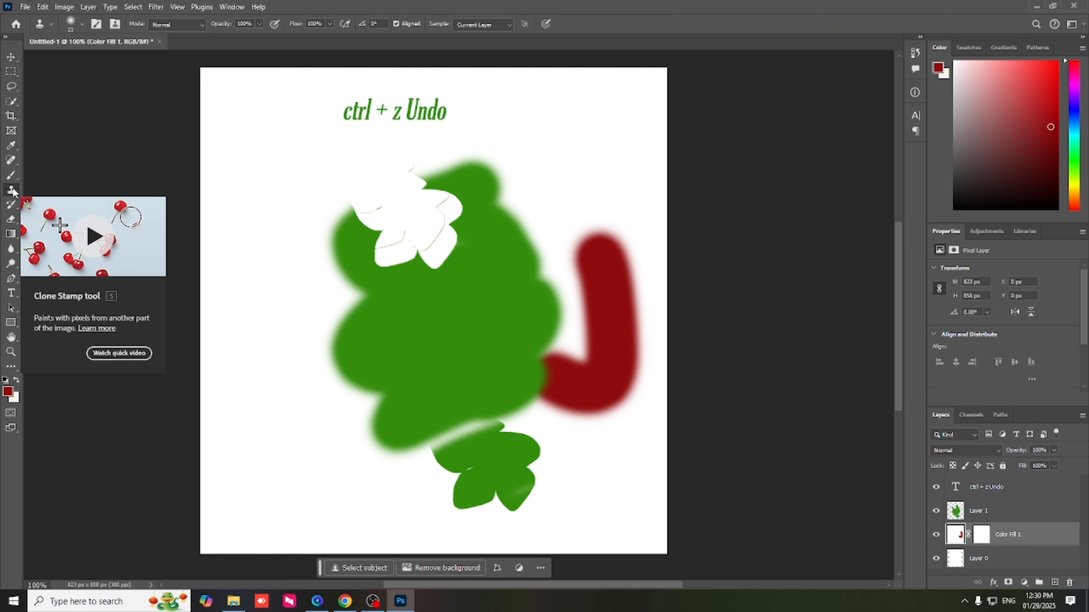
# Try a short Clone Stamp stroke on the upper part of the red J-shape, and undo it.
pyautogui.moveTo(618, 287); pyautogui.dragTo(617, 312)
pyautogui.hotkey('ctrl', 'z')
pyautogui.hotkey('ctrl', 'z')
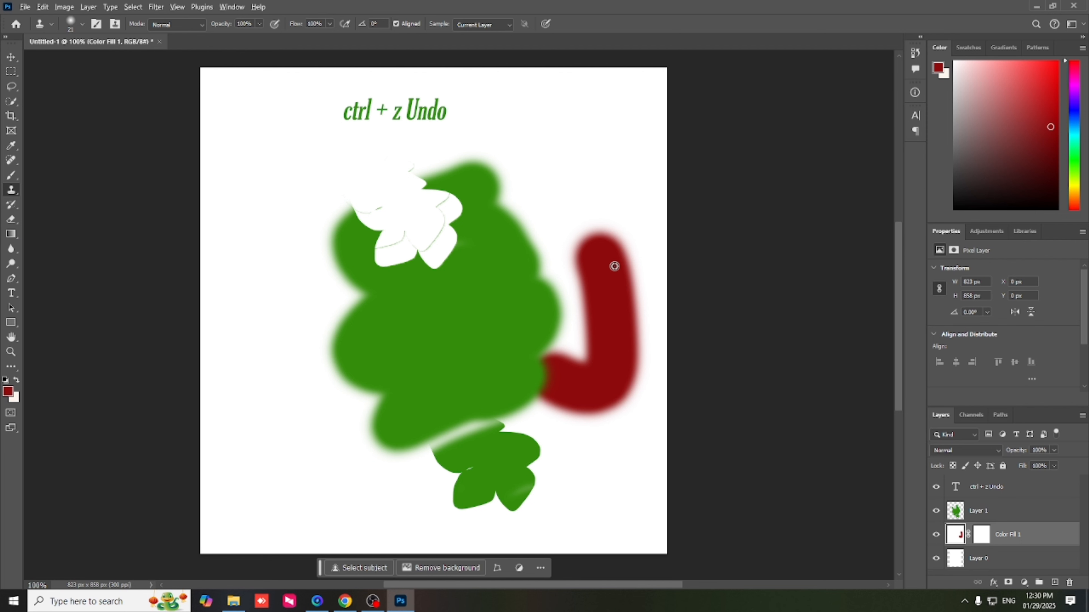
# Clone pixels of the red stroke on Color Fill 1 between the scribble and the J-shape and inside the scribble's white cut-outs.
pyautogui.moveTo(541, 224)
pyautogui.mouseDown()
pyautogui.moveTo(561, 179)
pyautogui.moveTo(544, 240)
pyautogui.moveTo(602, 328)
pyautogui.moveTo(486, 392)
pyautogui.moveTo(637, 318)
pyautogui.moveTo(399, 367)
pyautogui.moveTo(496, 230)
pyautogui.moveTo(527, 205)
pyautogui.moveTo(698, 345)
pyautogui.moveTo(549, 374)
pyautogui.moveTo(622, 328)
pyautogui.moveTo(575, 399)
pyautogui.moveTo(591, 408)
pyautogui.mouseUp()
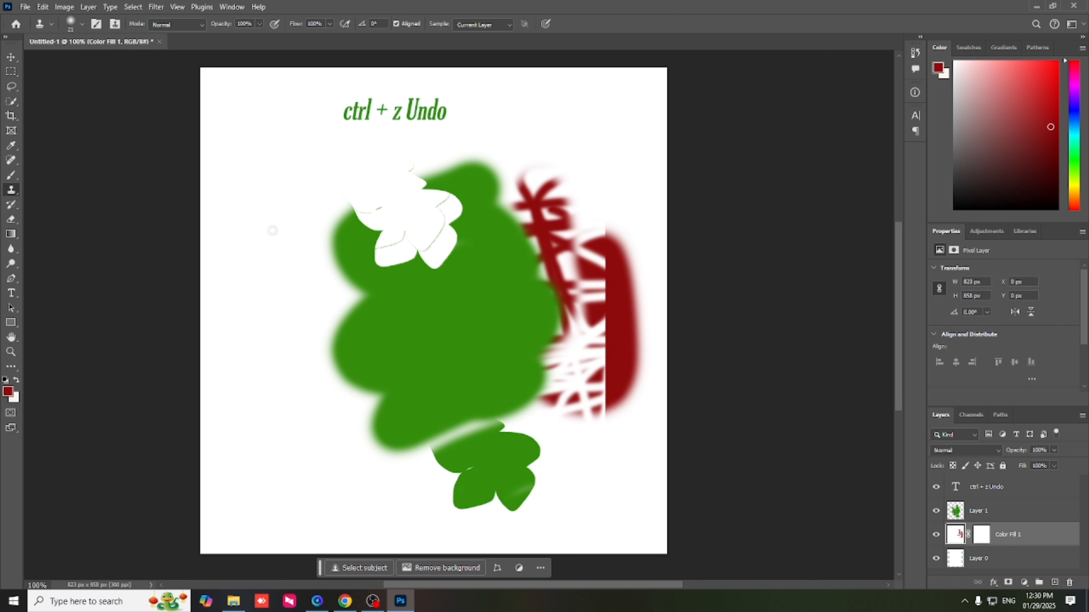
pyautogui.moveTo(407, 240); pyautogui.dragTo(383, 253)
pyautogui.moveTo(341, 311)
pyautogui.mouseDown()
pyautogui.moveTo(463, 284)
pyautogui.moveTo(315, 348)
pyautogui.moveTo(440, 216)
pyautogui.moveTo(460, 212)
pyautogui.moveTo(324, 236)
pyautogui.moveTo(222, 289)
pyautogui.moveTo(357, 307)
pyautogui.mouseUp()
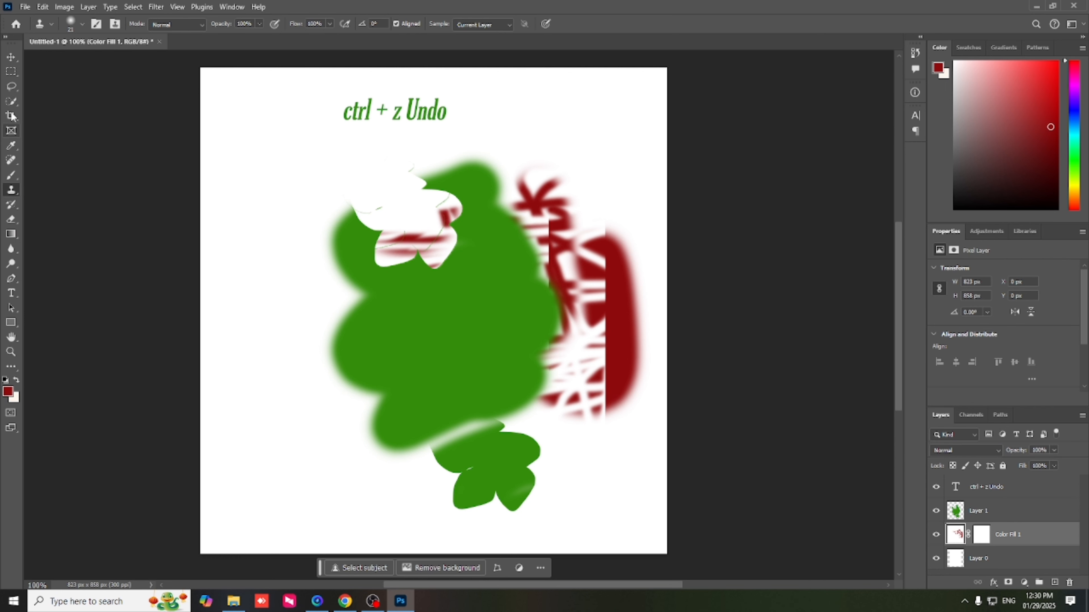
# Brush a round dark red spot near the canvas's upper-left corner on Color Fill 1, and clone it beside itself.
pyautogui.click(12, 174)
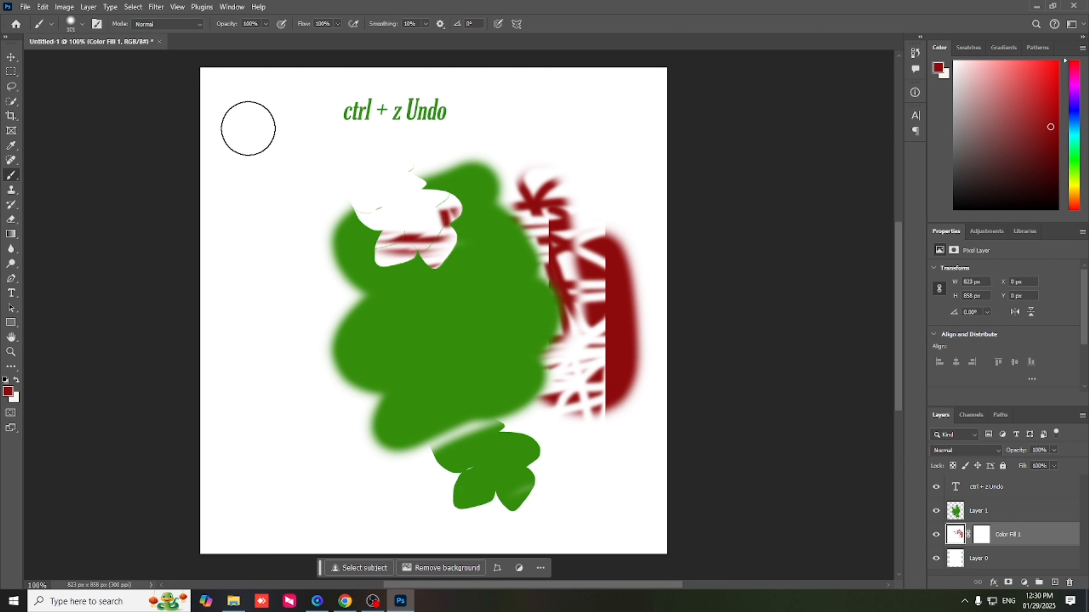
pyautogui.click(248, 129)
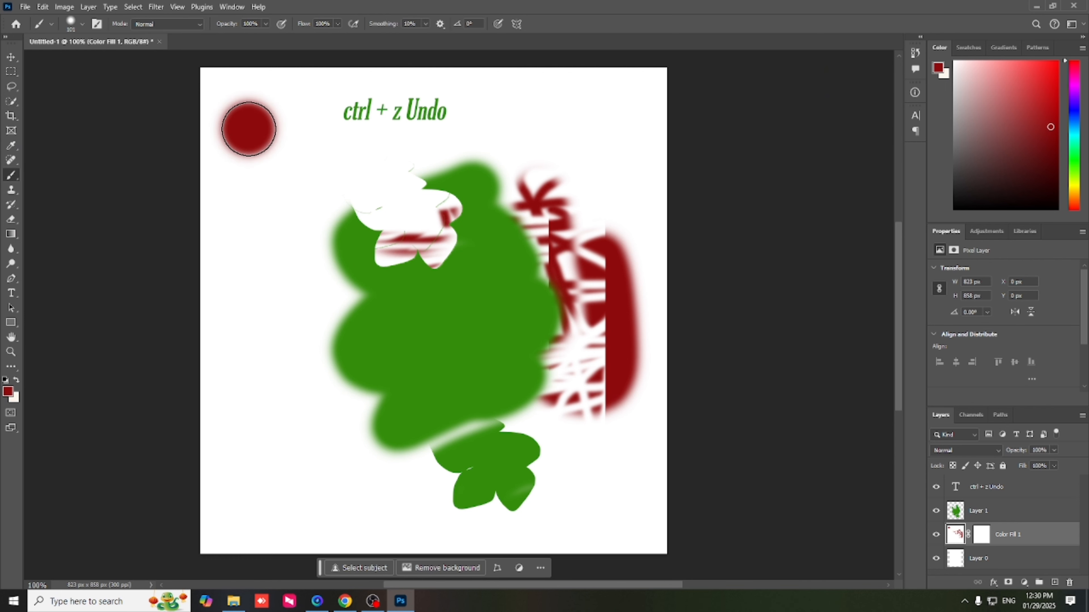
pyautogui.click(11, 190)
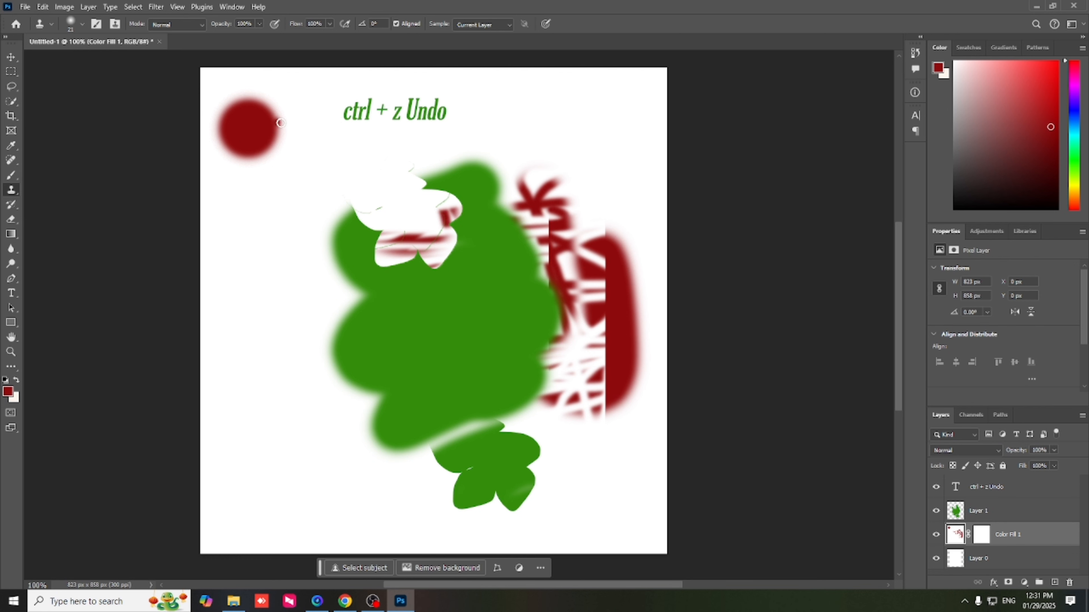
pyautogui.moveTo(302, 124)
pyautogui.mouseDown()
pyautogui.moveTo(301, 166)
pyautogui.moveTo(289, 166)
pyautogui.moveTo(314, 134)
pyautogui.moveTo(303, 139)
pyautogui.moveTo(296, 196)
pyautogui.moveTo(327, 77)
pyautogui.moveTo(310, 170)
pyautogui.moveTo(287, 182)
pyautogui.moveTo(274, 132)
pyautogui.moveTo(296, 66)
pyautogui.moveTo(312, 95)
pyautogui.moveTo(307, 135)
pyautogui.mouseUp()
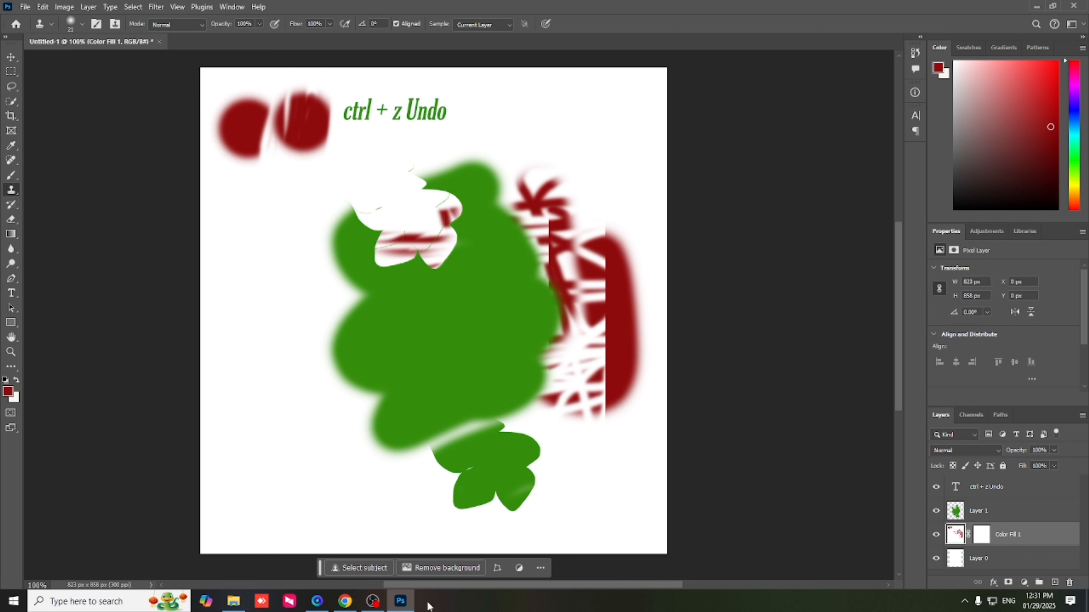
pyautogui.click(373, 601)
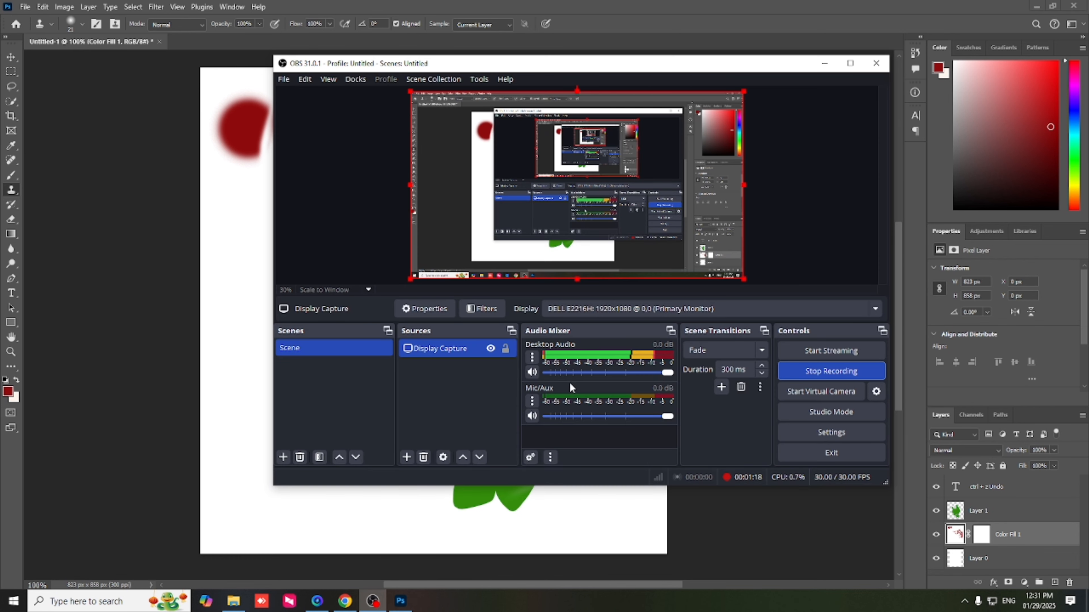
pyautogui.click(817, 372)
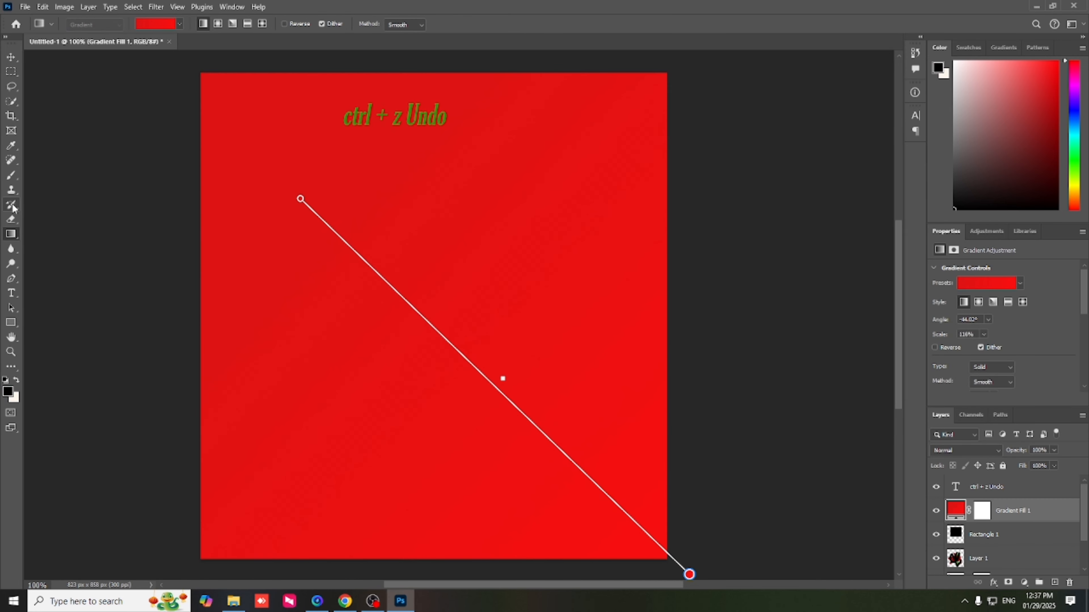
# Try the History Brush on Gradient Fill 1, and undo the gradient fill and the rectangle shape beneath it.
pyautogui.click(12, 205)
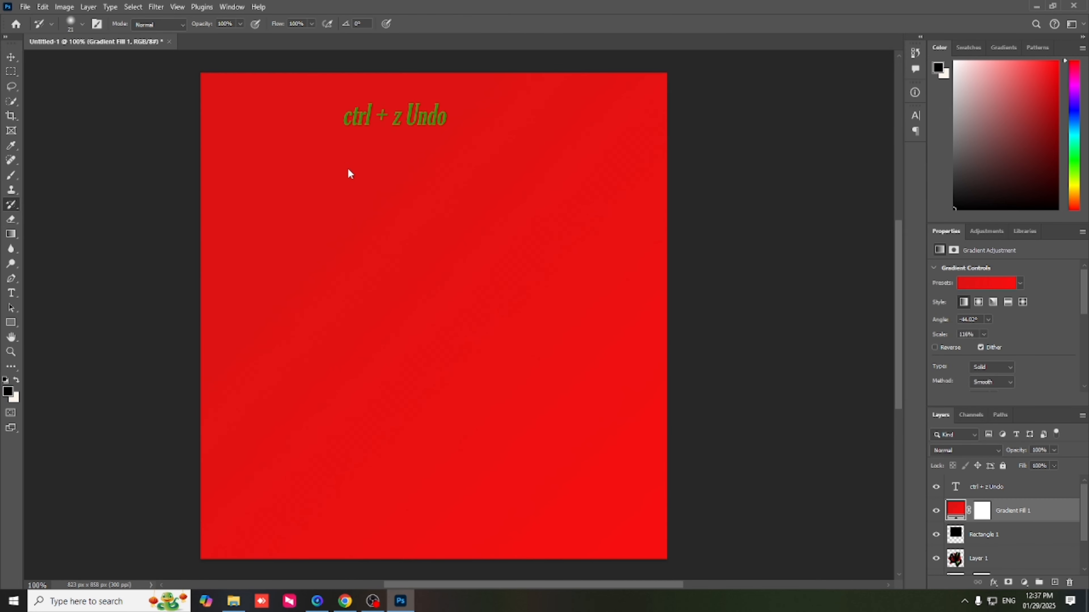
pyautogui.click(349, 173)
pyautogui.click(626, 223)
pyautogui.hotkey('ctrl', 'z')
pyautogui.hotkey('ctrl', 'z')
pyautogui.hotkey('ctrl', 'z')
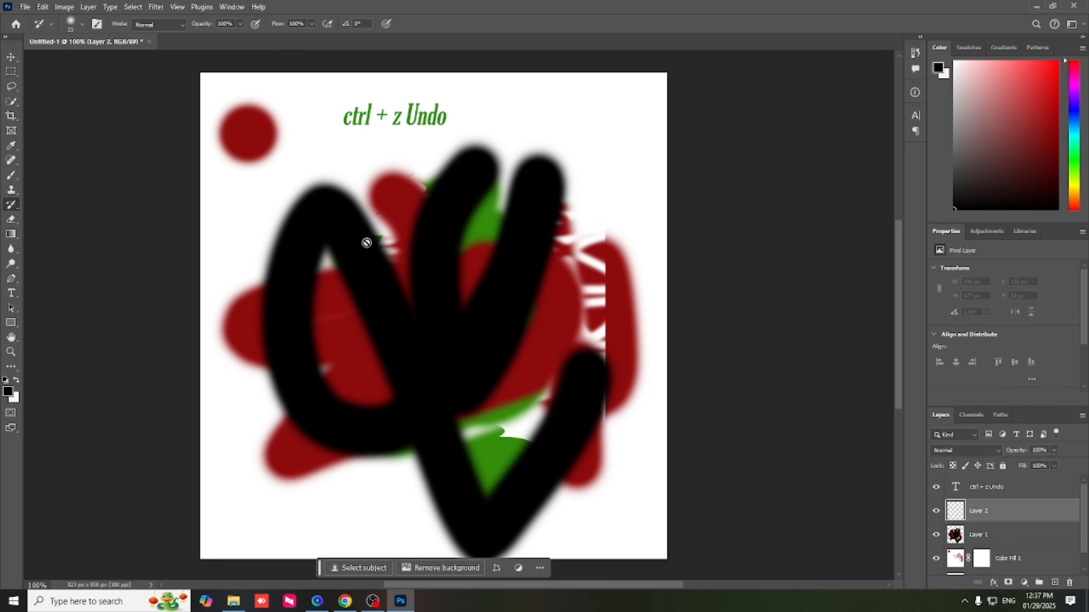
# Erase the middle of the black, red and green strokes on Layer 1 with the Eraser tool.
pyautogui.click(11, 219)
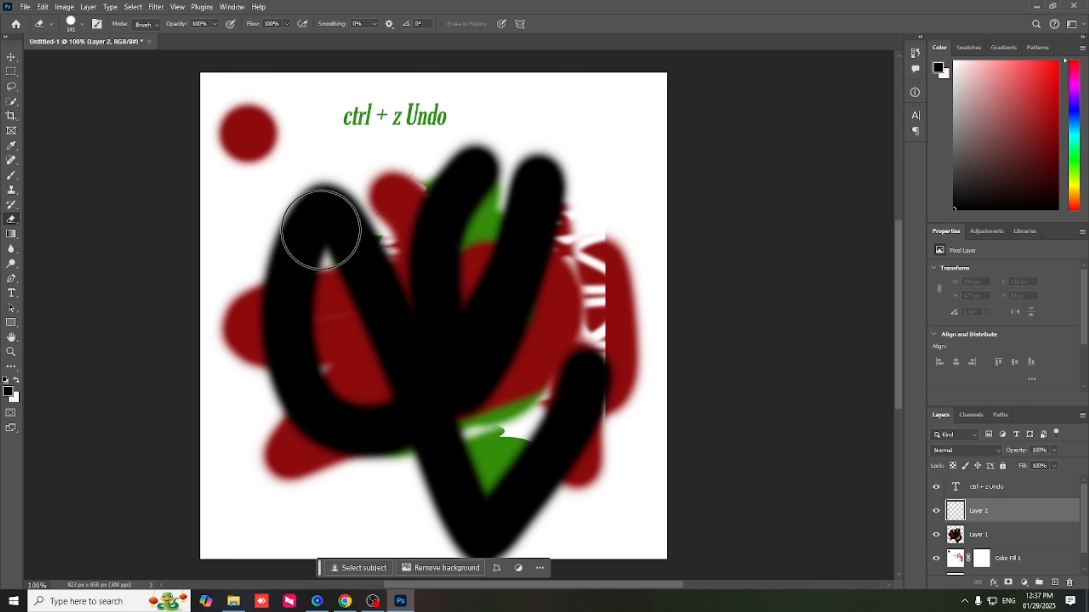
pyautogui.click(991, 532)
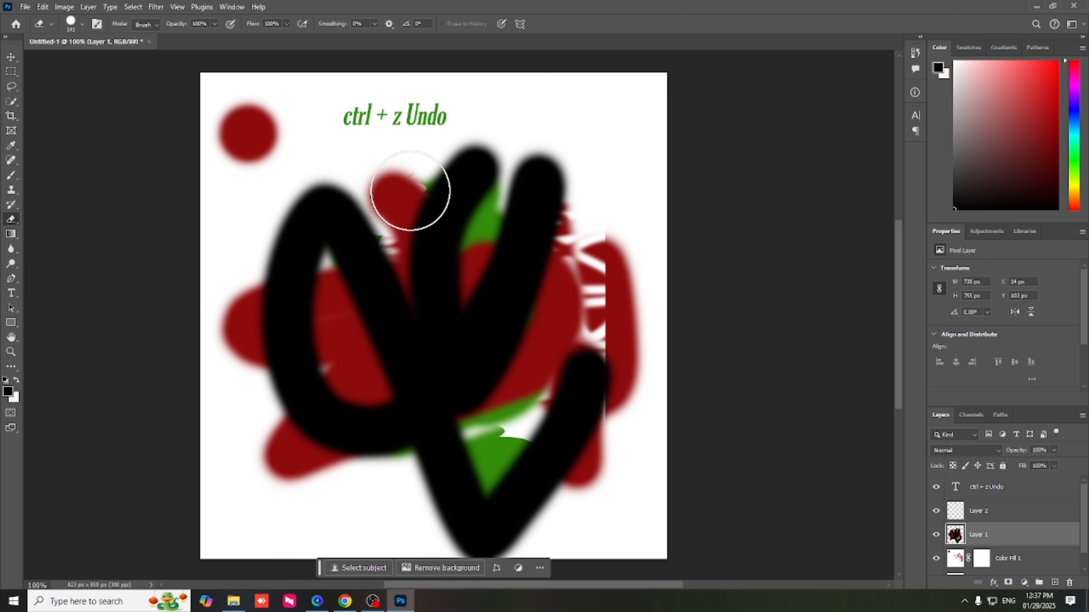
pyautogui.moveTo(396, 207)
pyautogui.mouseDown()
pyautogui.moveTo(511, 236)
pyautogui.moveTo(351, 252)
pyautogui.moveTo(553, 266)
pyautogui.moveTo(385, 327)
pyautogui.moveTo(469, 382)
pyautogui.moveTo(380, 425)
pyautogui.moveTo(478, 438)
pyautogui.mouseUp()
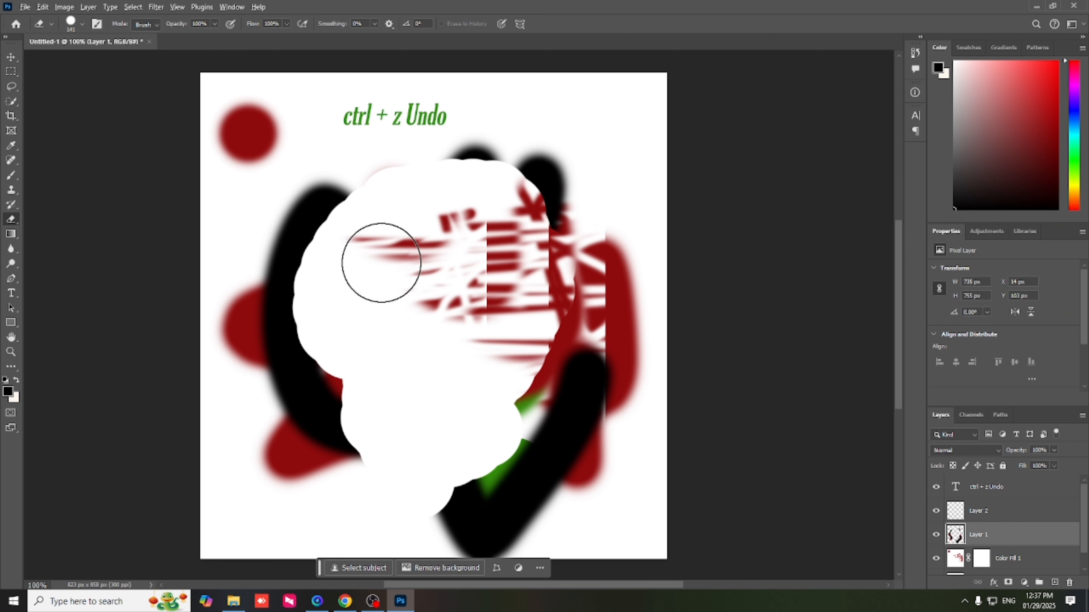
# Adjust the Eraser's hardness and size, and erase more of Layer 1's strokes along the left side and lower middle.
pyautogui.click(83, 24)
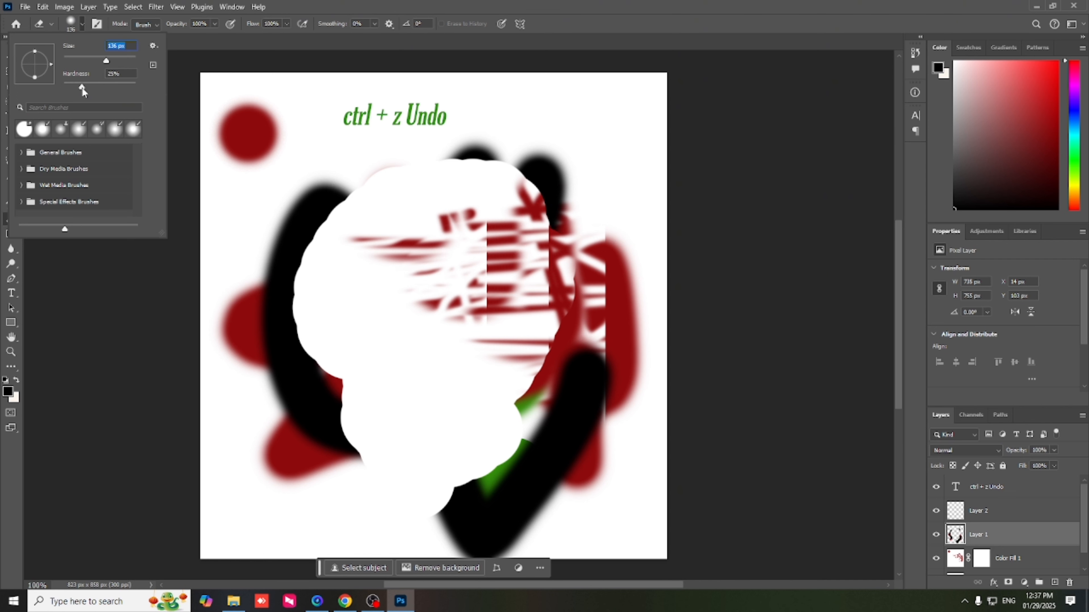
pyautogui.click(104, 94)
pyautogui.click(305, 171)
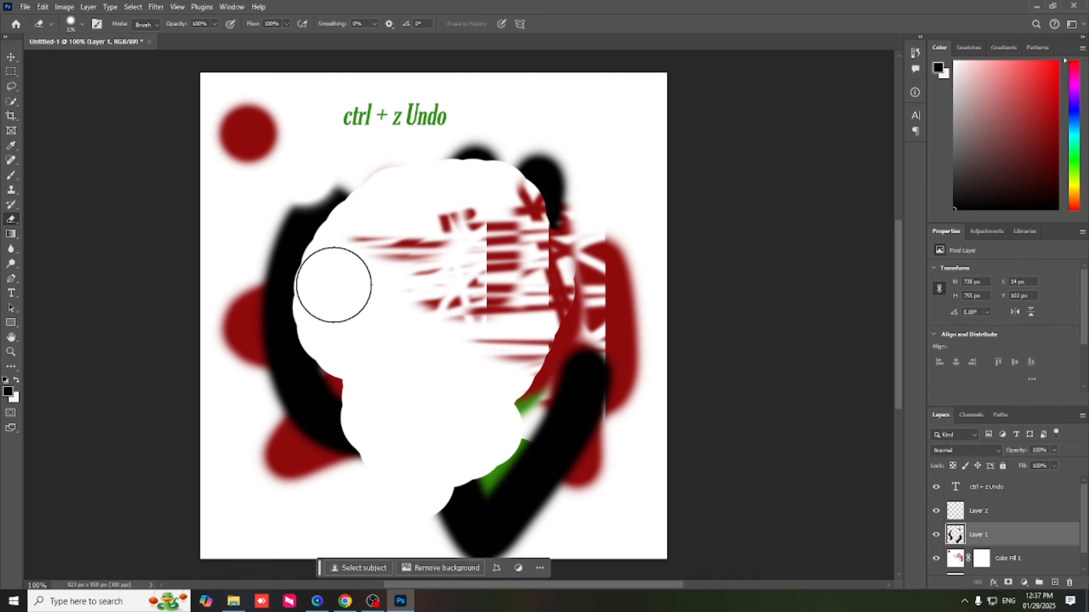
pyautogui.keyDown('alt'); pyautogui.rightClick(332, 284); pyautogui.keyUp('alt')
pyautogui.moveTo(332, 285)
pyautogui.mouseDown()
pyautogui.moveTo(296, 302)
pyautogui.moveTo(439, 299)
pyautogui.moveTo(312, 302)
pyautogui.moveTo(329, 301)
pyautogui.mouseUp()
pyautogui.moveTo(292, 260)
pyautogui.mouseDown()
pyautogui.moveTo(266, 309)
pyautogui.moveTo(194, 226)
pyautogui.moveTo(359, 360)
pyautogui.moveTo(578, 455)
pyautogui.mouseUp()
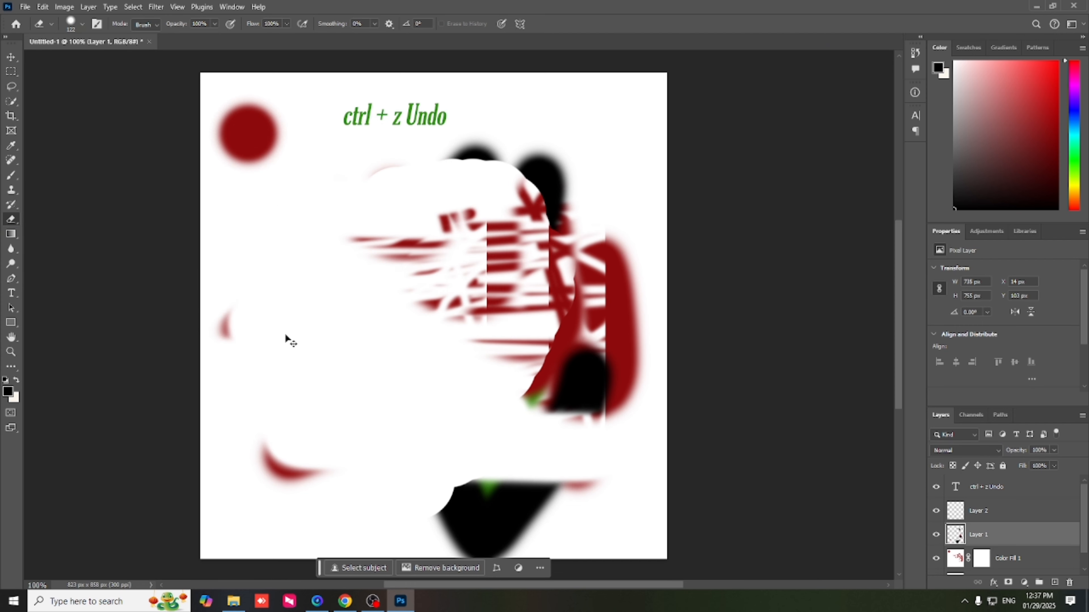
# Undo the latest eraser strokes on Layer 1, back to the cut-out in the upper middle.
pyautogui.hotkey('ctrl', 'z')
pyautogui.hotkey('ctrl', 'z')
pyautogui.hotkey('ctrl', 'z')
pyautogui.hotkey('ctrl', 'z')
pyautogui.hotkey('ctrl', 'z')
pyautogui.hotkey('ctrl', 'z')
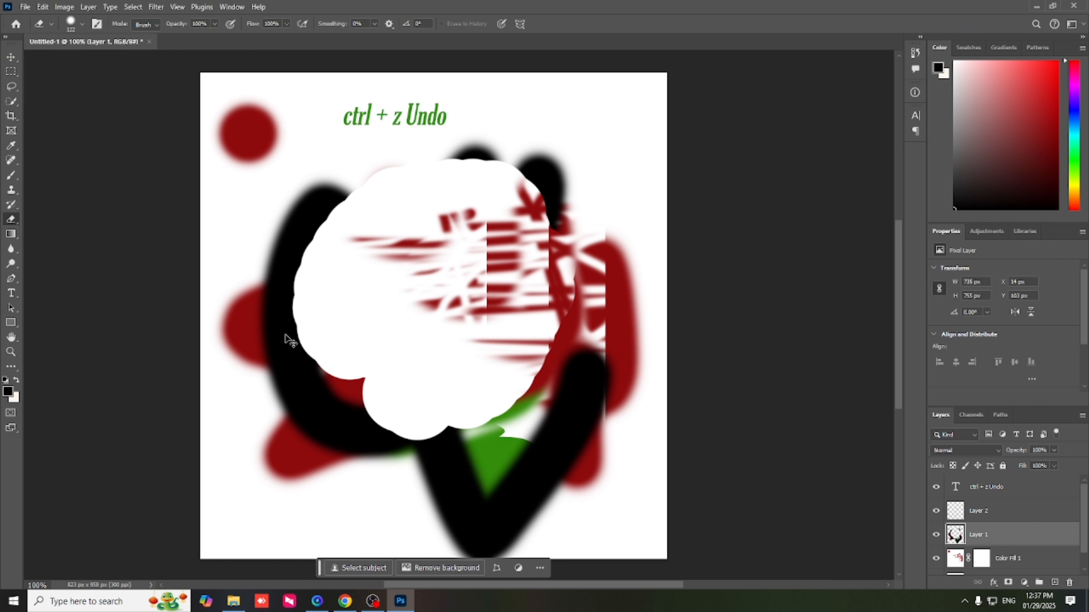
pyautogui.hotkey('ctrl', 'z')
pyautogui.hotkey('ctrl', 'z')
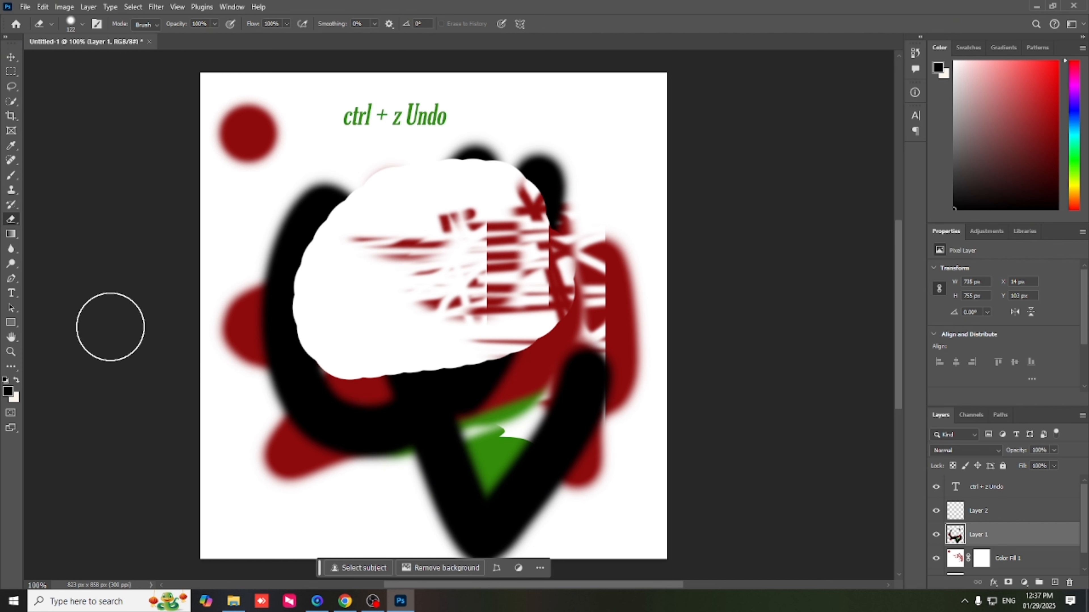
# Try a diagonal and an upward red gradient over the brush strokes with the Gradient tool, and undo both.
pyautogui.click(12, 235)
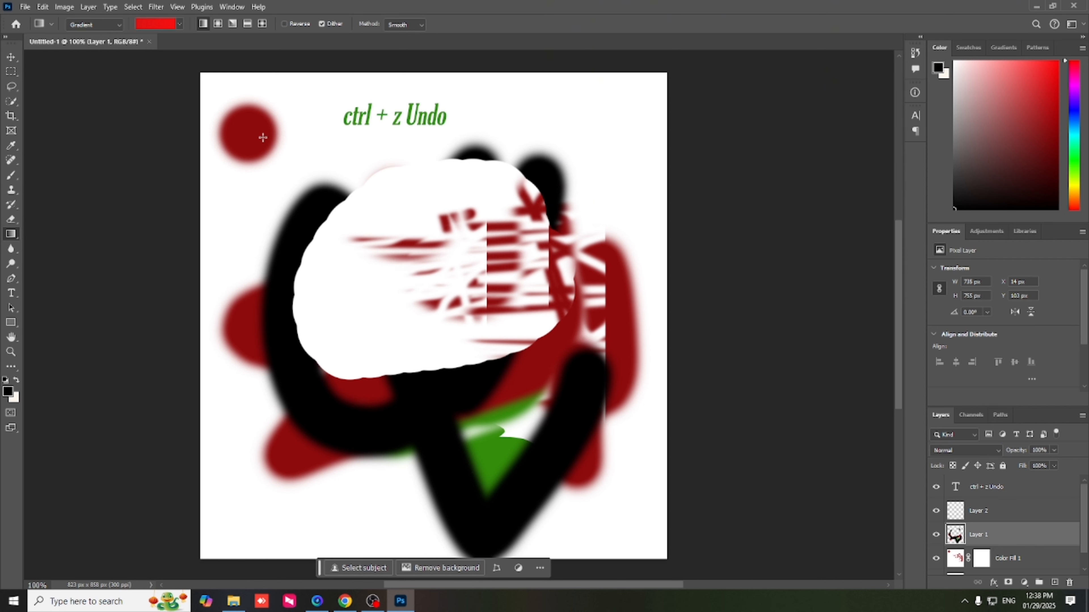
pyautogui.moveTo(263, 138)
pyautogui.mouseDown()
pyautogui.moveTo(623, 545)
pyautogui.moveTo(540, 423)
pyautogui.moveTo(221, 214)
pyautogui.moveTo(426, 123)
pyautogui.moveTo(136, 299)
pyautogui.moveTo(641, 188)
pyautogui.moveTo(458, 319)
pyautogui.mouseUp()
pyautogui.hotkey('ctrl', 'z')
pyautogui.moveTo(416, 411); pyautogui.dragTo(399, 292)
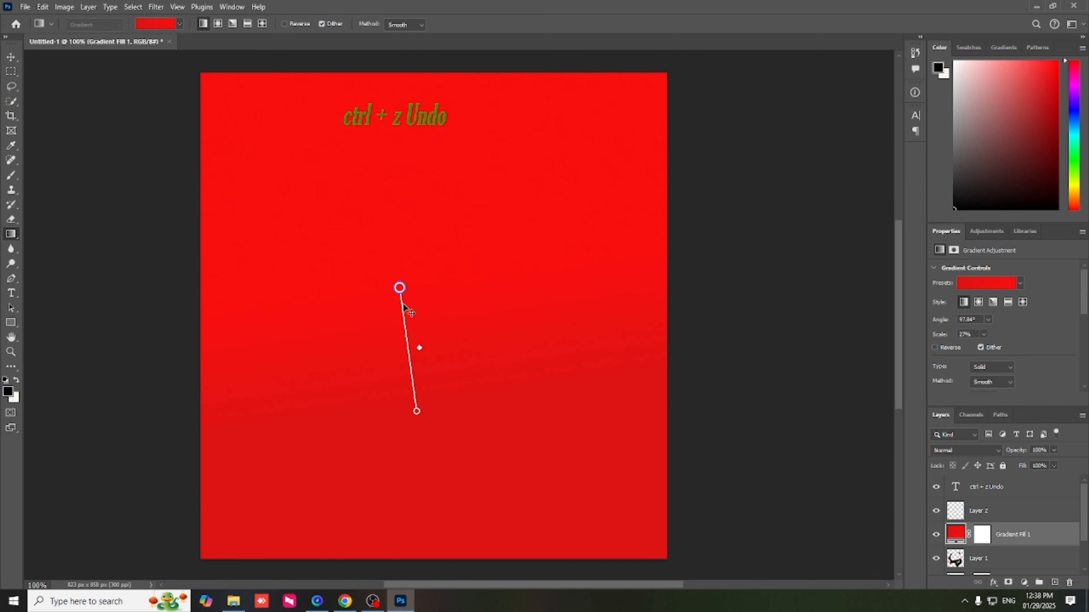
pyautogui.hotkey('ctrl', 'z')
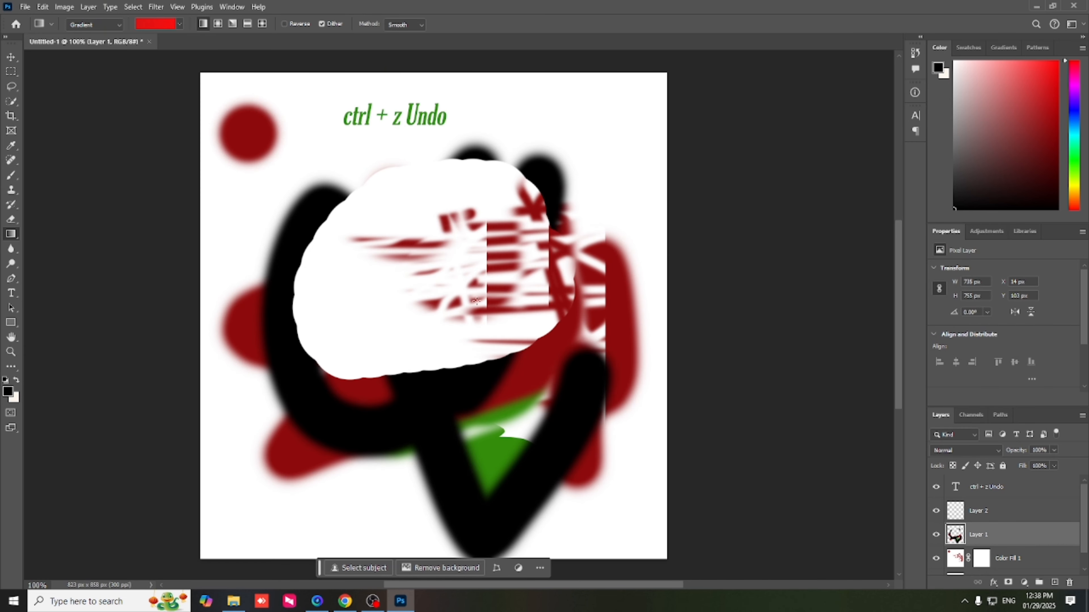
# Brush the lower half of Layer 1 black and the upper part bright red.
pyautogui.press('b')
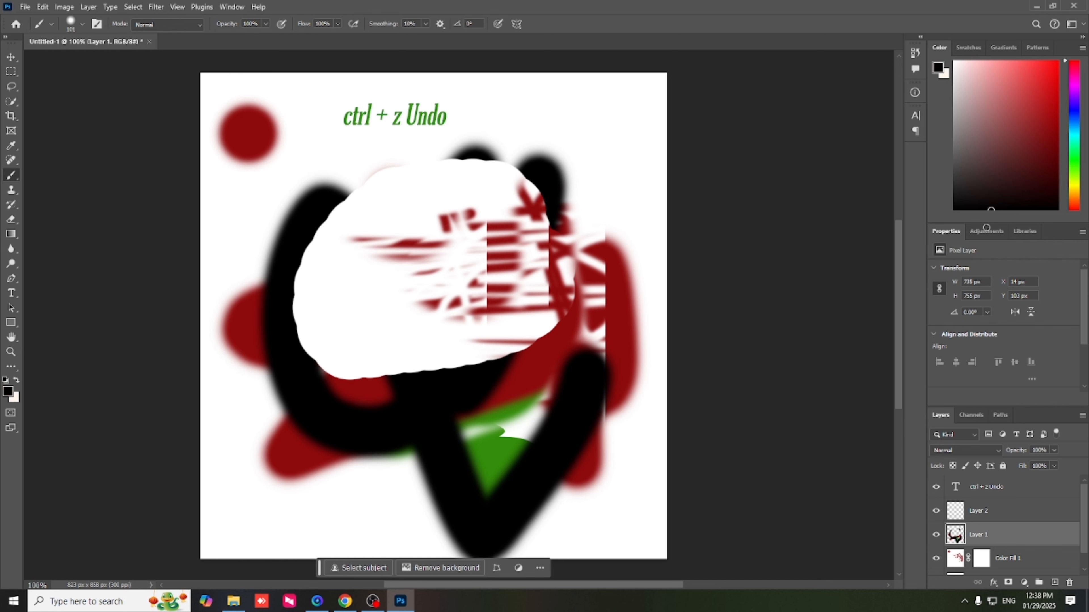
pyautogui.click(316, 499)
pyautogui.moveTo(316, 500)
pyautogui.mouseDown()
pyautogui.moveTo(714, 454)
pyautogui.moveTo(180, 514)
pyautogui.moveTo(771, 556)
pyautogui.moveTo(193, 517)
pyautogui.moveTo(330, 466)
pyautogui.moveTo(143, 411)
pyautogui.moveTo(668, 409)
pyautogui.moveTo(348, 371)
pyautogui.moveTo(657, 352)
pyautogui.mouseUp()
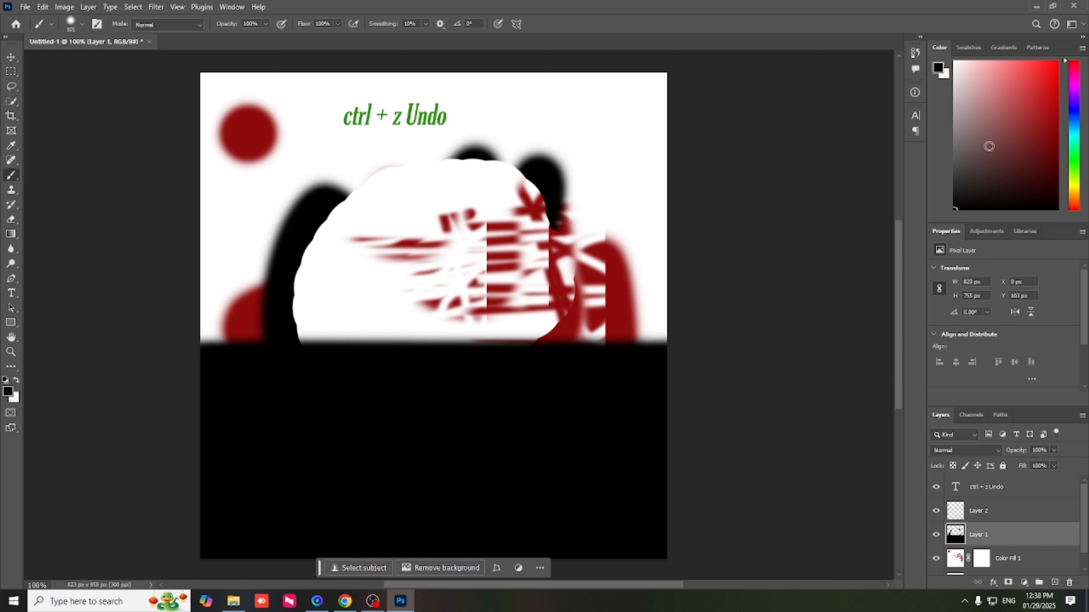
pyautogui.click(1057, 61)
pyautogui.moveTo(670, 98)
pyautogui.mouseDown()
pyautogui.moveTo(102, 116)
pyautogui.moveTo(81, 97)
pyautogui.moveTo(15, 140)
pyautogui.moveTo(863, 199)
pyautogui.moveTo(80, 258)
pyautogui.moveTo(783, 357)
pyautogui.moveTo(994, 305)
pyautogui.mouseUp()
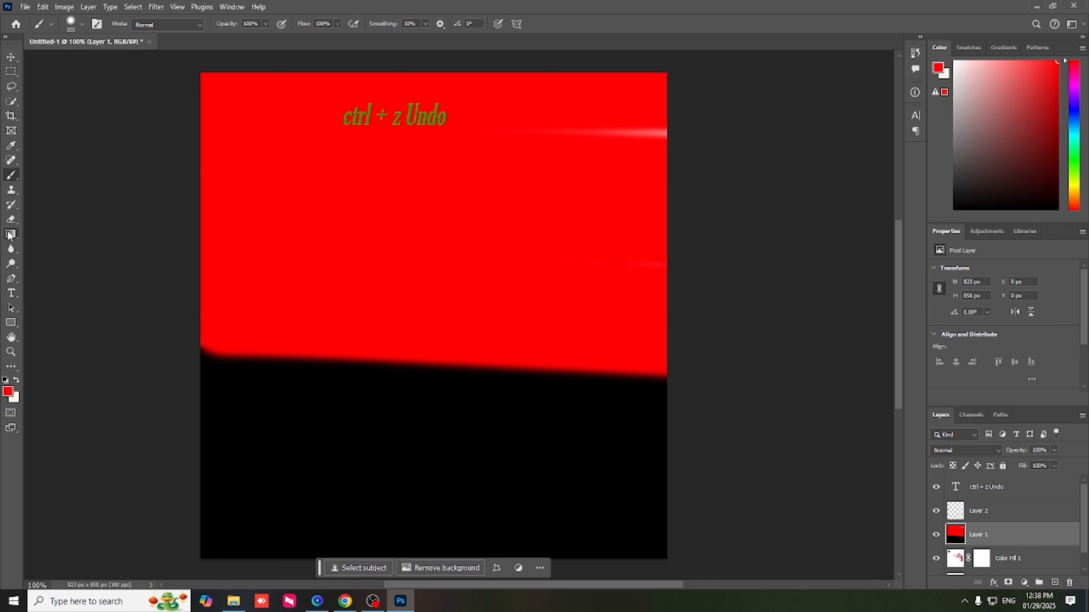
# Try a downward and an upward red gradient over the red and black areas, and undo them.
pyautogui.click(11, 235)
pyautogui.moveTo(397, 228); pyautogui.dragTo(385, 529)
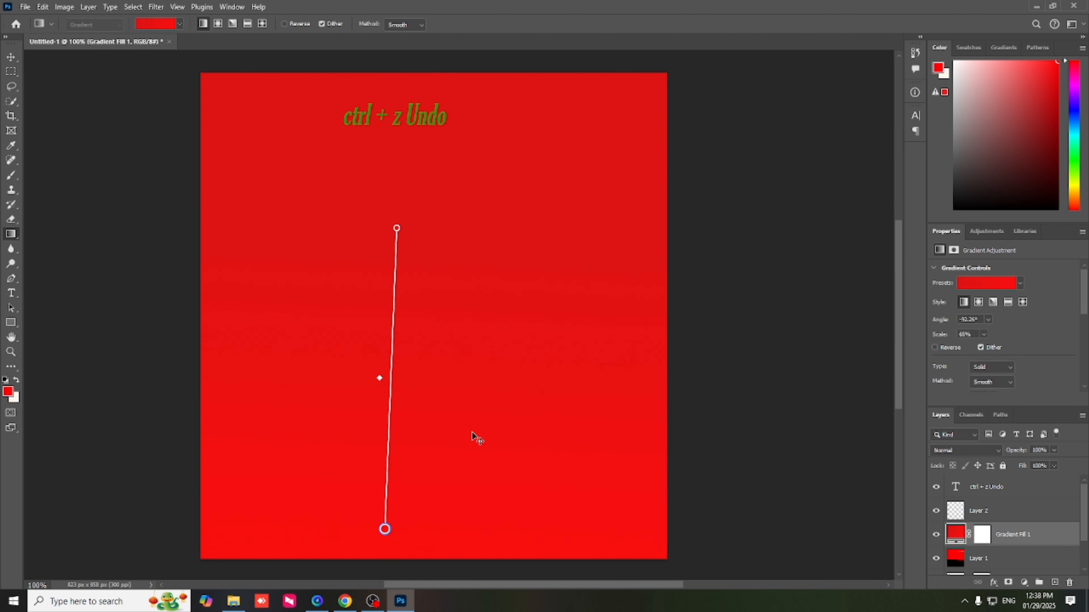
pyautogui.moveTo(449, 441); pyautogui.dragTo(451, 229)
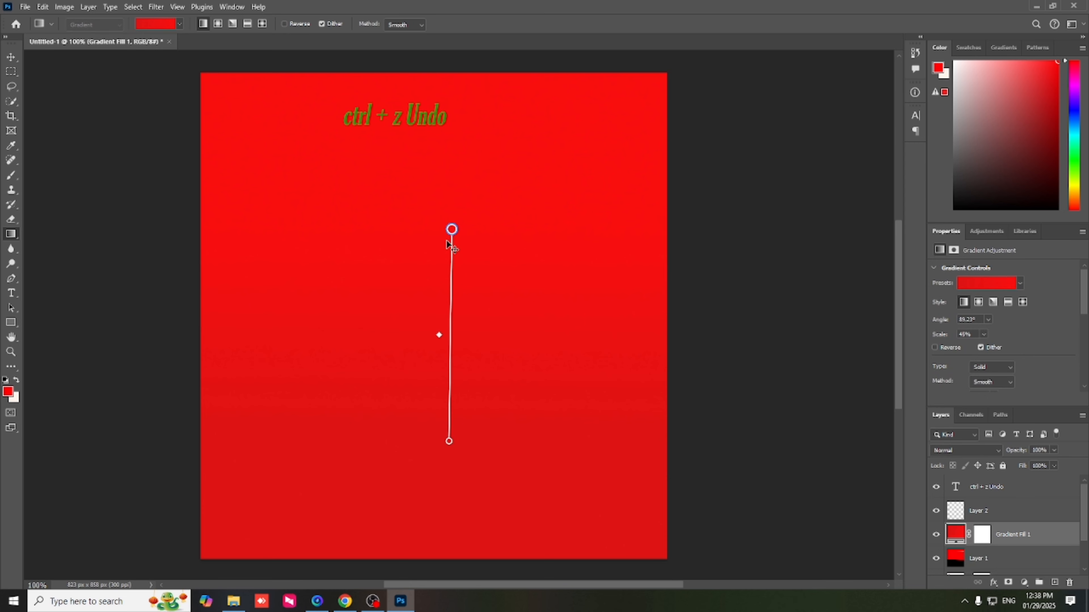
pyautogui.hotkey('ctrl', 'z')
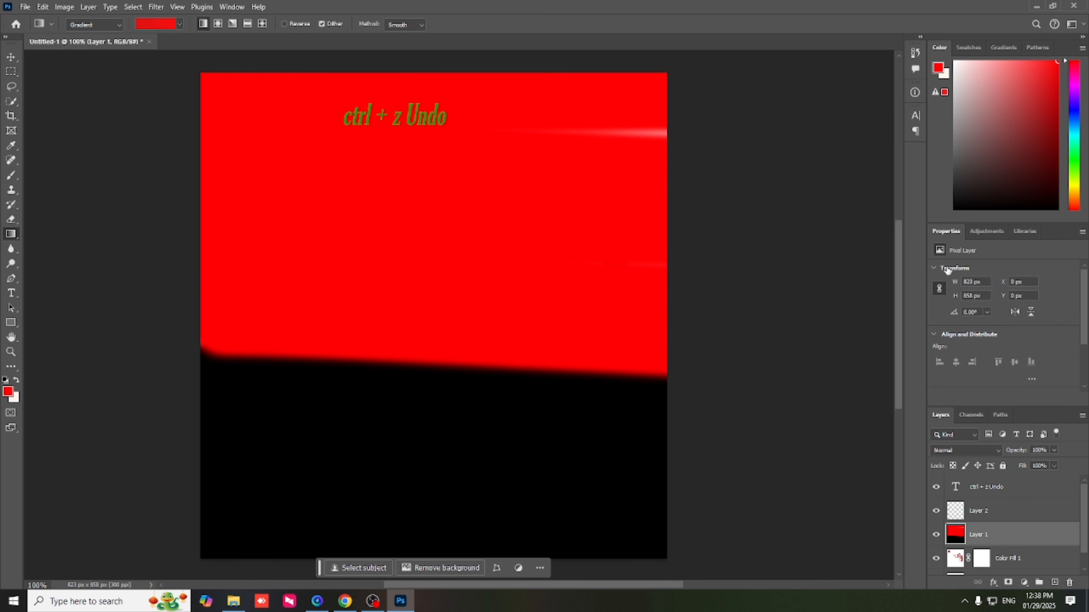
# Reset the colours to default and brush black over the lower part of Layer 1's red area.
pyautogui.press('d')
pyautogui.click(11, 175)
pyautogui.moveTo(160, 294)
pyautogui.mouseDown()
pyautogui.moveTo(406, 334)
pyautogui.moveTo(174, 363)
pyautogui.moveTo(782, 300)
pyautogui.moveTo(63, 238)
pyautogui.mouseUp()
# Try a very short upward gradient inside the remaining red area, and undo it.
pyautogui.click(11, 234)
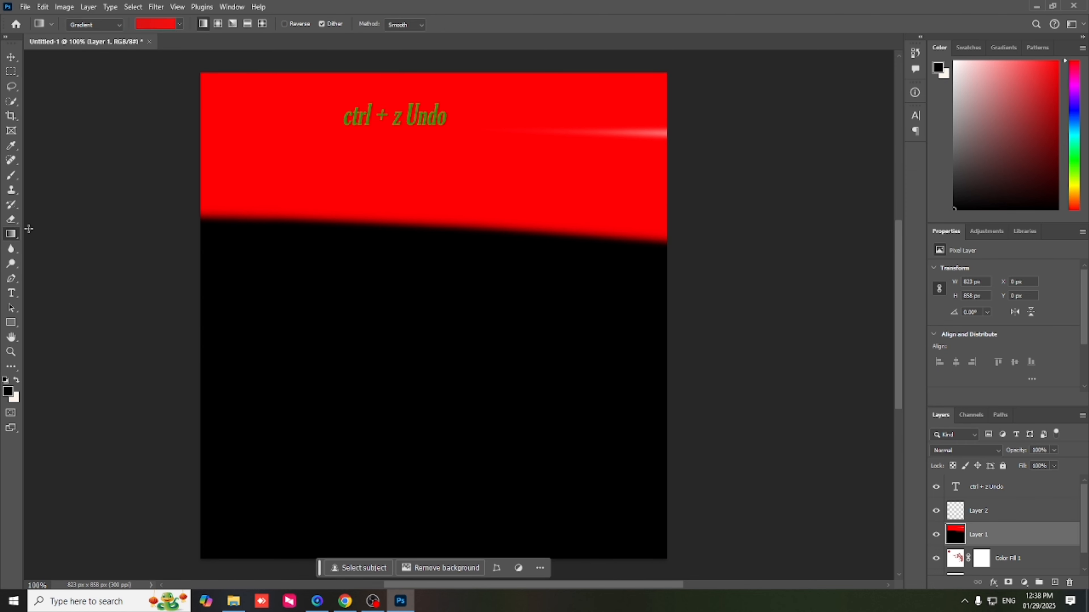
pyautogui.moveTo(513, 188)
pyautogui.mouseDown()
pyautogui.moveTo(510, 285)
pyautogui.moveTo(514, 180)
pyautogui.mouseUp()
pyautogui.hotkey('ctrl', 'z')
# Extend the black area on Layer 1 slightly upward, and brush bright blue over most of it.
pyautogui.click(1075, 129)
pyautogui.click(11, 174)
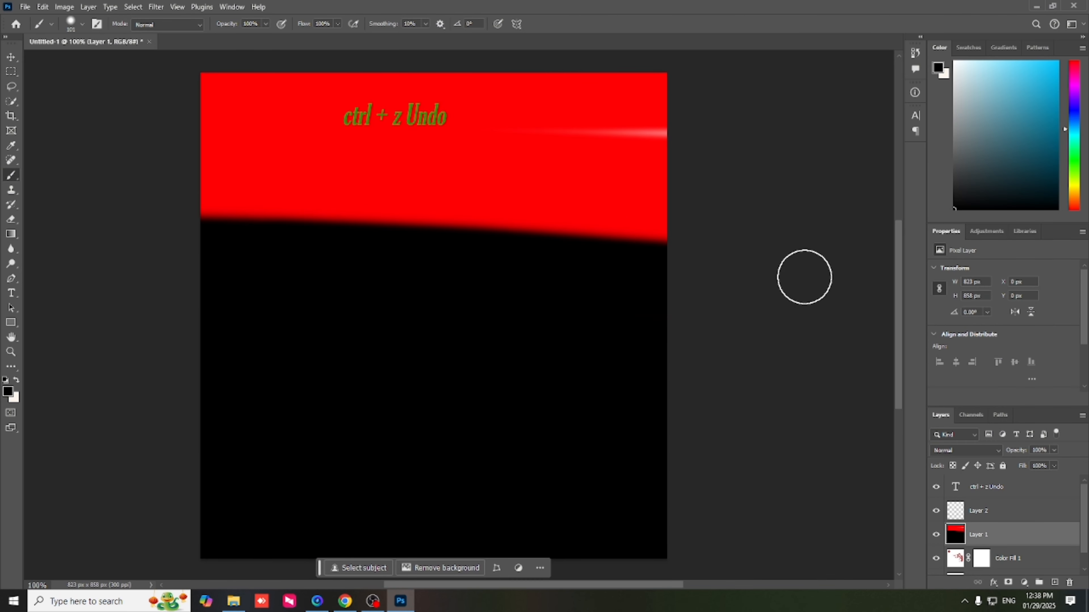
pyautogui.moveTo(803, 275); pyautogui.dragTo(250, 231)
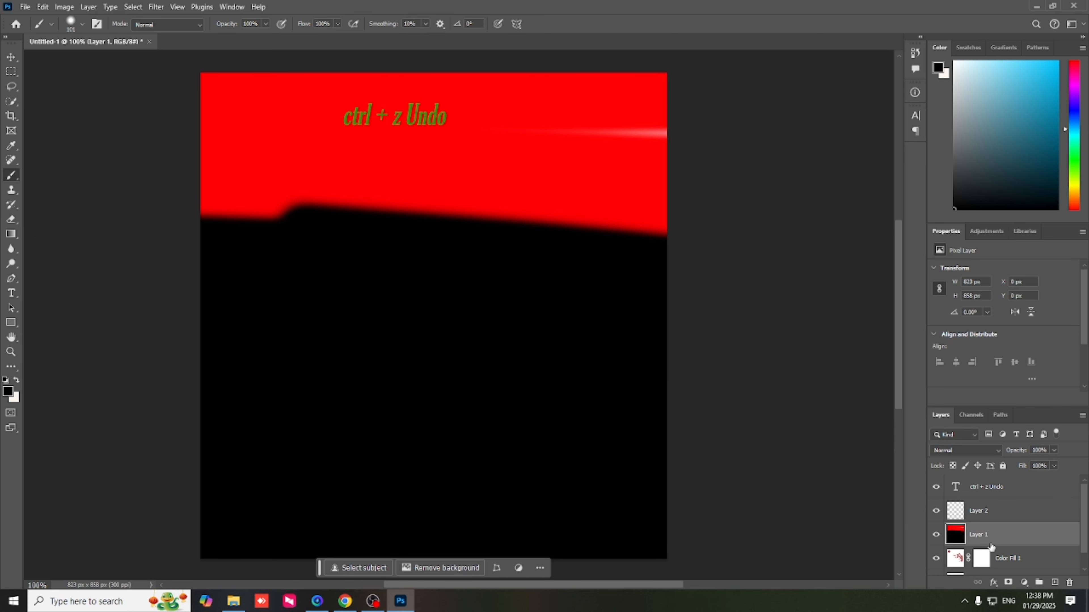
pyautogui.moveTo(1022, 134); pyautogui.dragTo(1057, 86)
pyautogui.moveTo(506, 227)
pyautogui.mouseDown()
pyautogui.moveTo(494, 263)
pyautogui.moveTo(702, 311)
pyautogui.moveTo(165, 341)
pyautogui.moveTo(122, 370)
pyautogui.moveTo(584, 503)
pyautogui.moveTo(377, 468)
pyautogui.mouseUp()
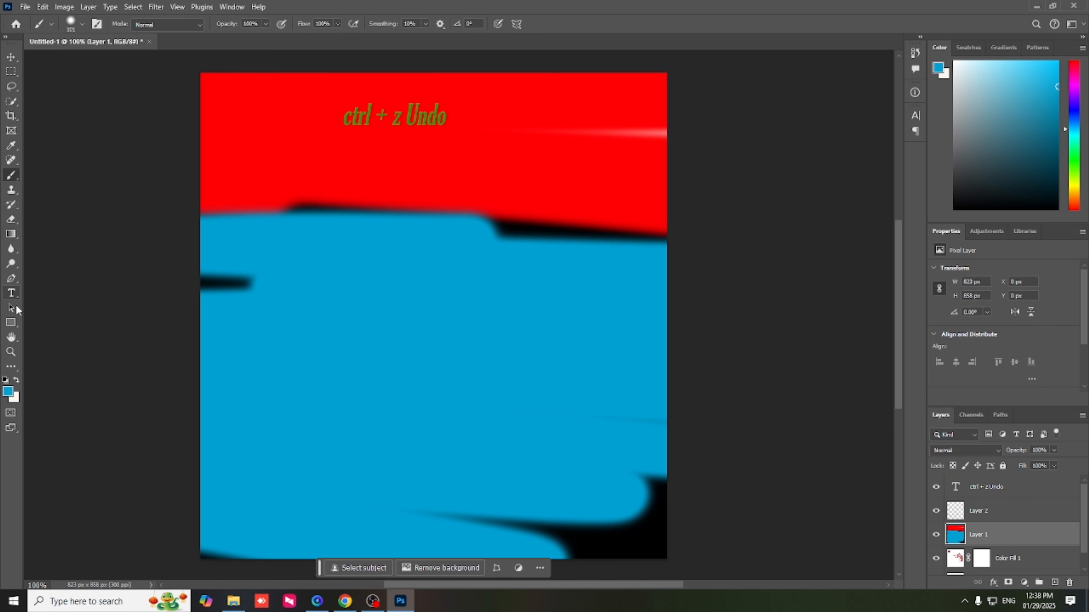
# Try drawing a narrow blue rectangle of about 52 by 244 px across the red and blue boundary, and undo it.
pyautogui.click(12, 325)
pyautogui.moveTo(372, 297); pyautogui.dragTo(400, 159)
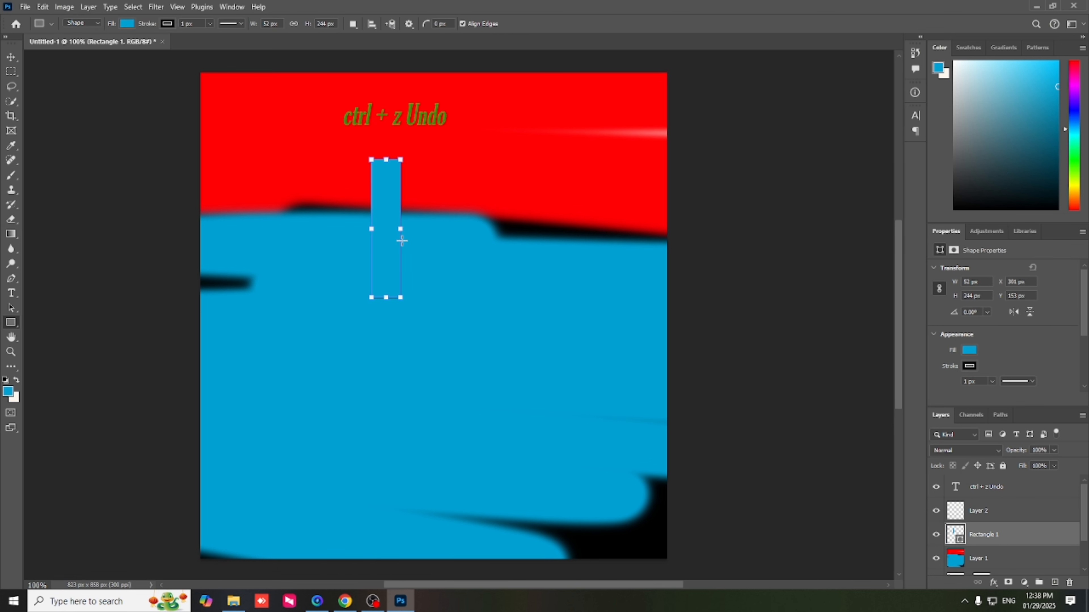
pyautogui.hotkey('ctrl', 'z')
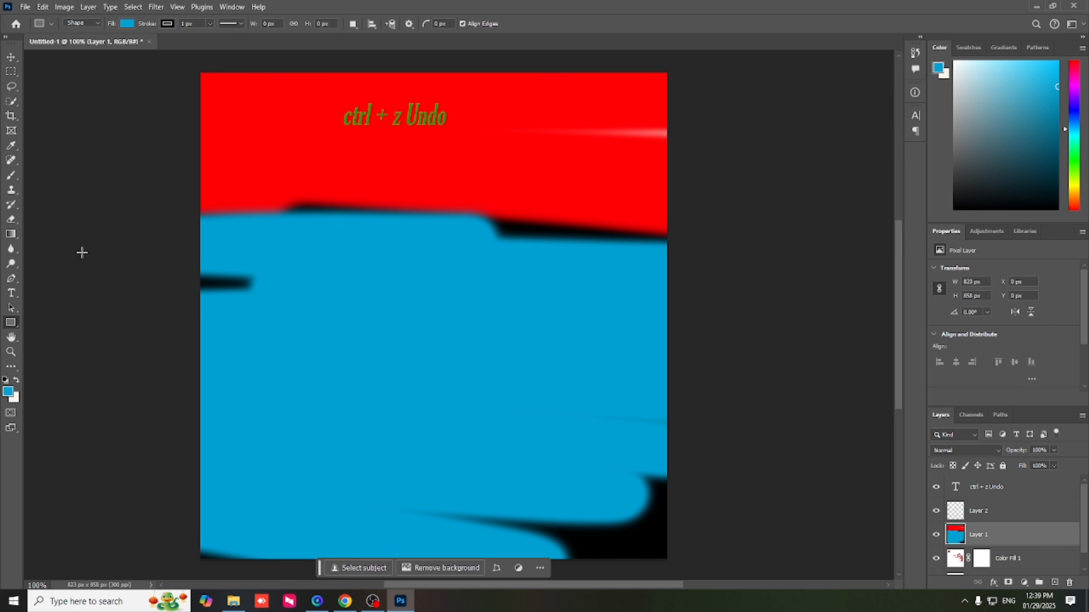
# Try a short diagonal gradient near the middle of the blue area, and undo it.
pyautogui.click(11, 234)
pyautogui.moveTo(452, 283); pyautogui.dragTo(492, 316)
pyautogui.hotkey('ctrl', 'z')
pyautogui.hotkey('ctrl', 'z')
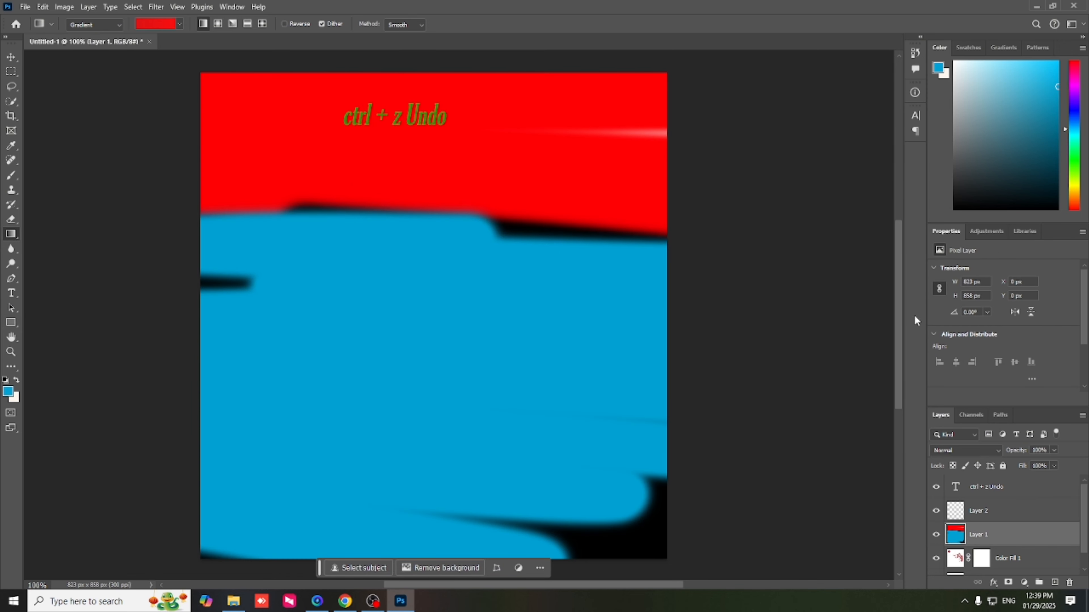
# Draw a diagonal red gradient fill above Layer 1, try the Radial and Linear styles, and set the style to Angle.
pyautogui.moveTo(523, 281); pyautogui.dragTo(594, 187)
pyautogui.click(1004, 286)
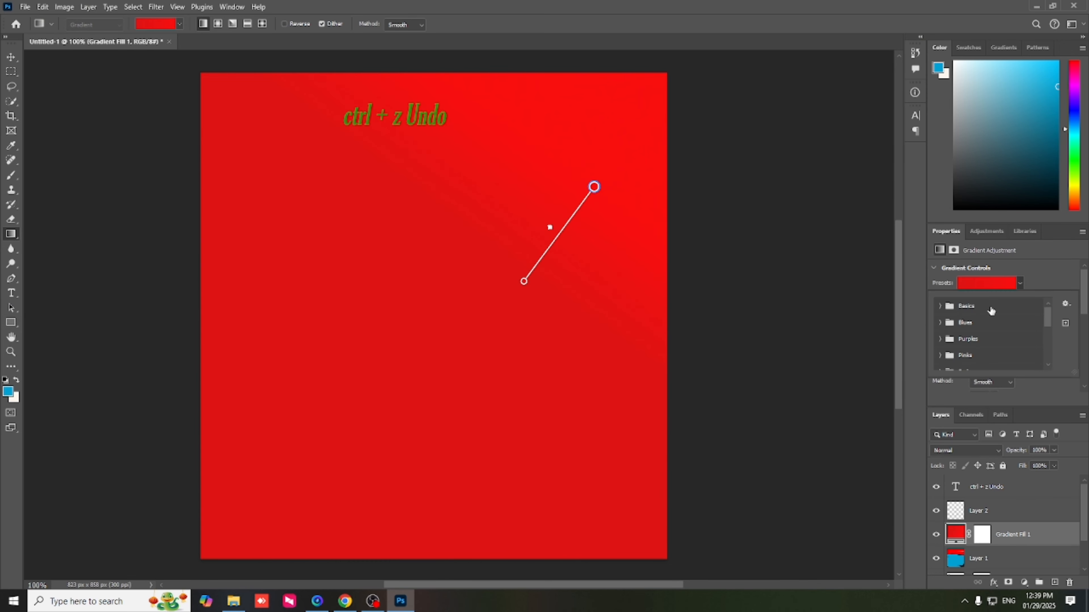
pyautogui.click(1020, 284)
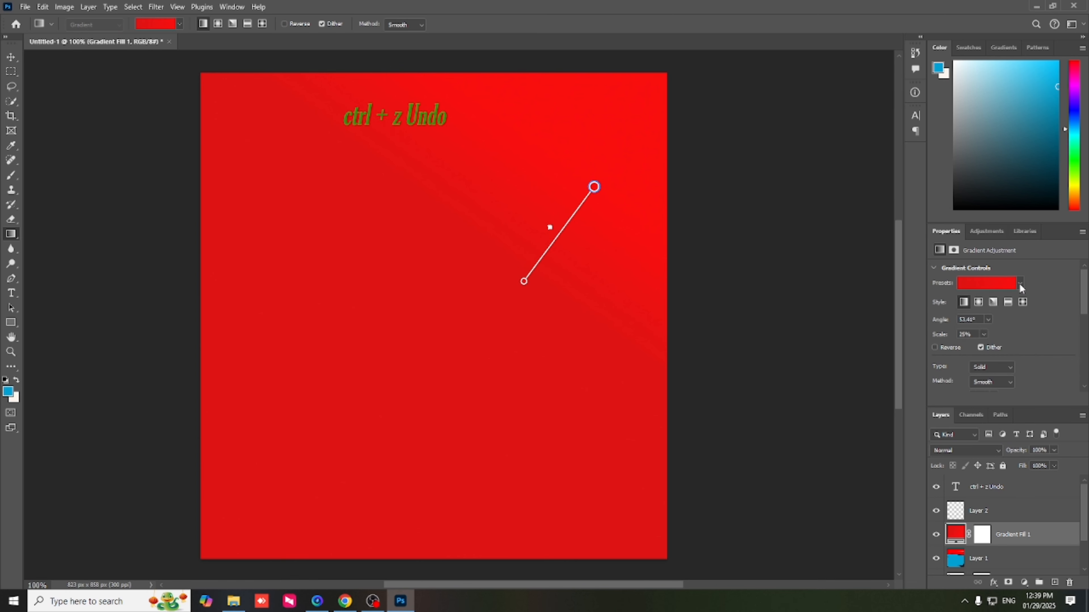
pyautogui.click(978, 302)
pyautogui.click(964, 302)
pyautogui.click(993, 303)
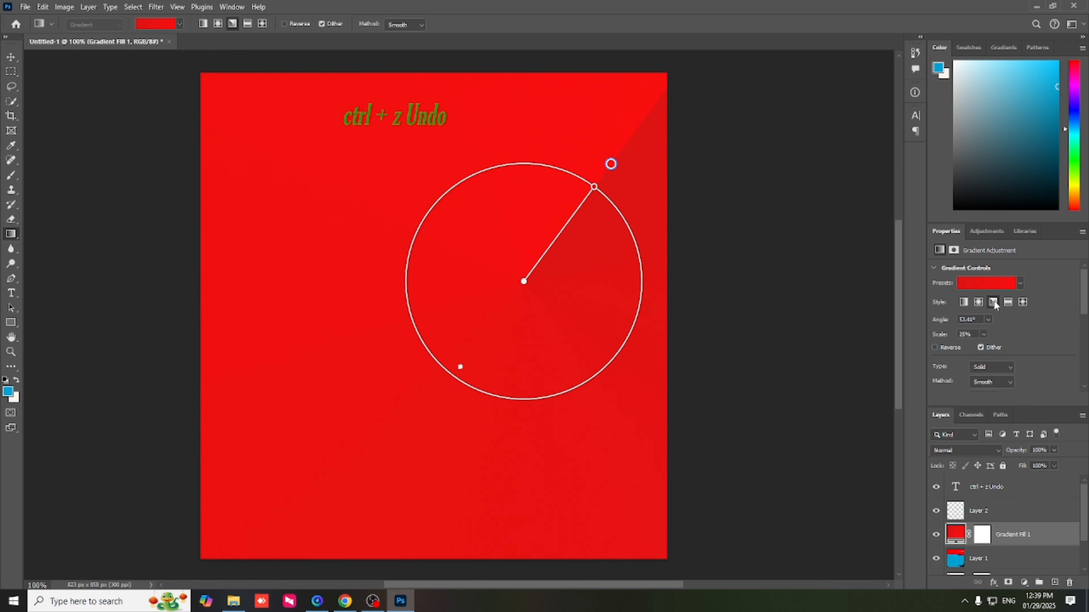
# Try the Reflected and Diamond styles on the red gradient fill, and set its style to Linear.
pyautogui.click(1008, 303)
pyautogui.click(1023, 303)
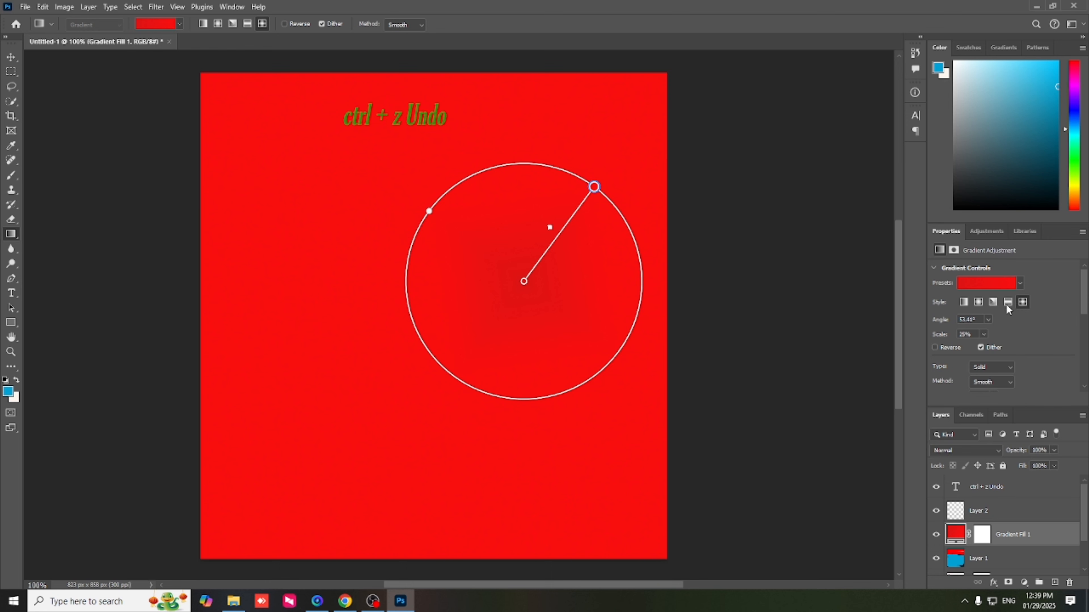
pyautogui.click(964, 302)
pyautogui.click(991, 284)
pyautogui.click(999, 291)
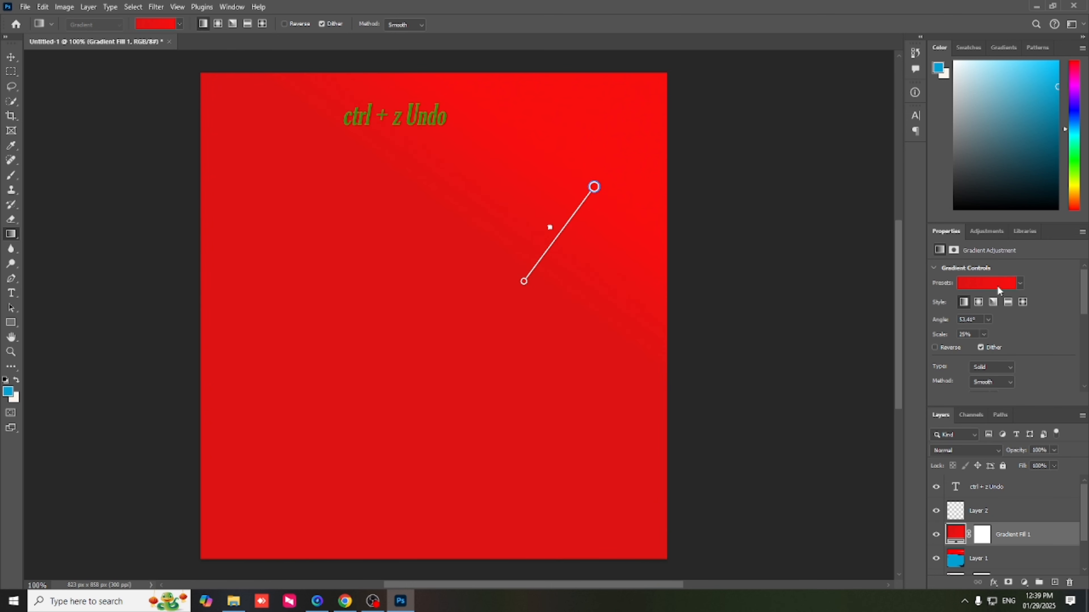
pyautogui.click(999, 291)
pyautogui.click(1025, 281)
# Try the gradient fill with Reverse on and Dither off, and restore both options.
pyautogui.click(935, 347)
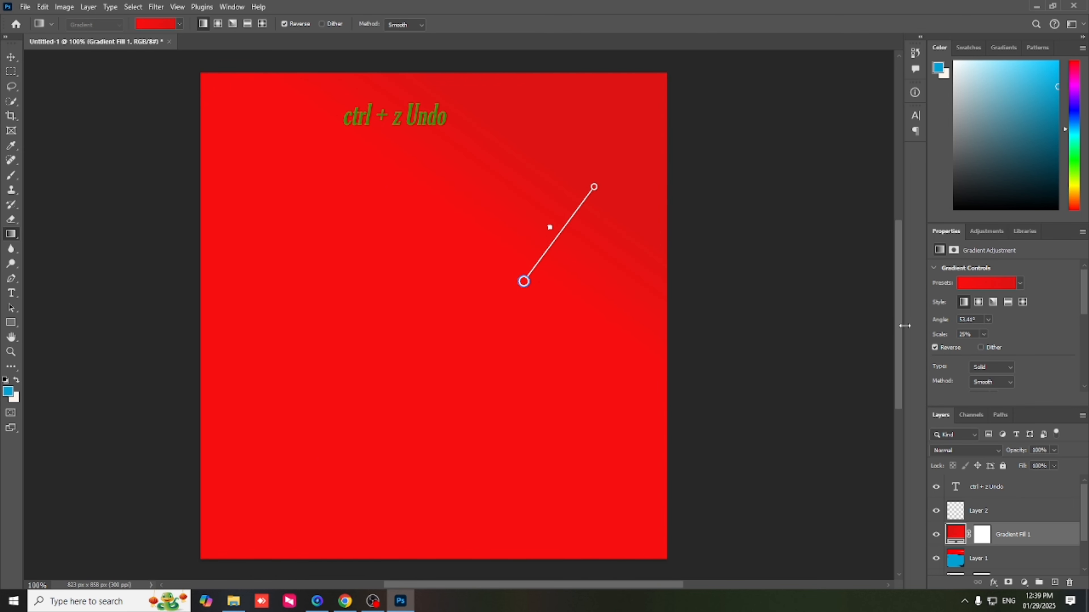
pyautogui.click(935, 348)
pyautogui.click(981, 348)
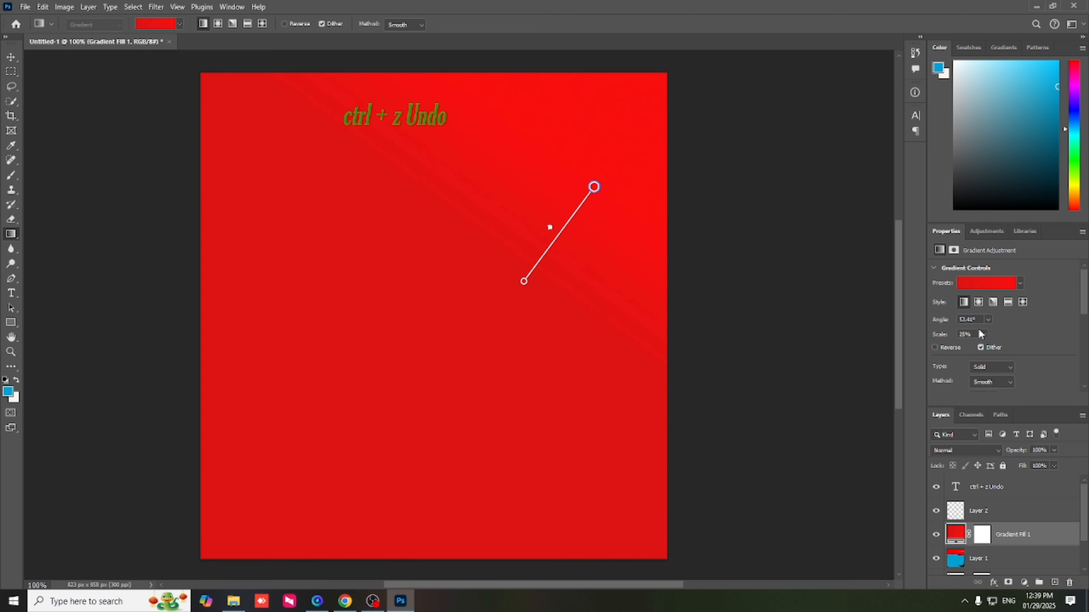
# Set the gradient fill's angle to -120° and its scale to 1%.
pyautogui.click(988, 320)
pyautogui.click(984, 350)
pyautogui.click(984, 334)
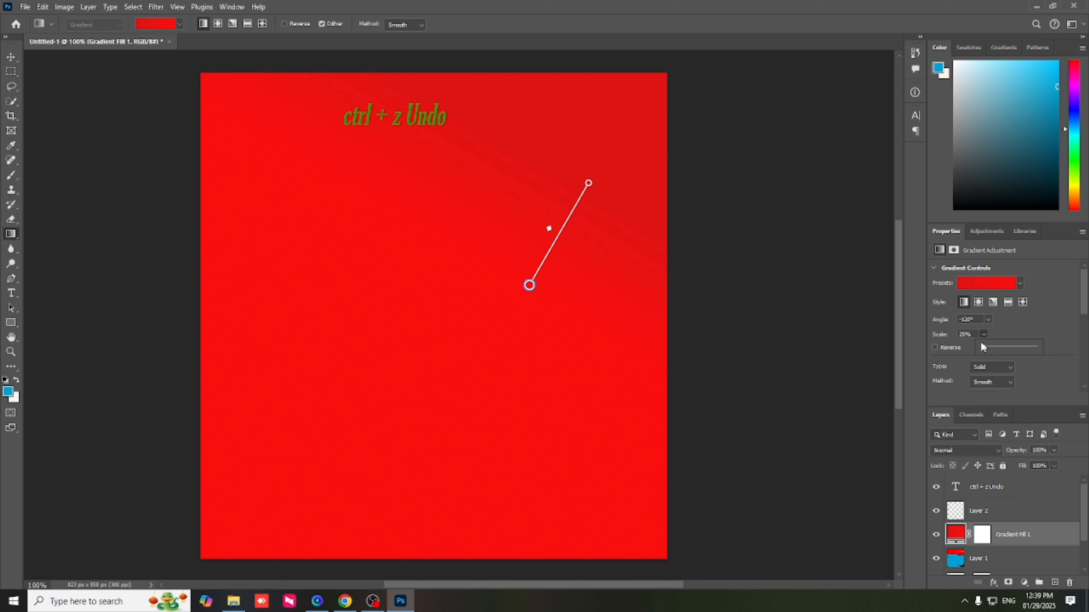
pyautogui.moveTo(981, 345)
pyautogui.mouseDown()
pyautogui.moveTo(999, 347)
pyautogui.moveTo(983, 349)
pyautogui.mouseUp()
# Change the gradient's end colour to a very dark blue-grey and set its scale to 56%.
pyautogui.click(984, 286)
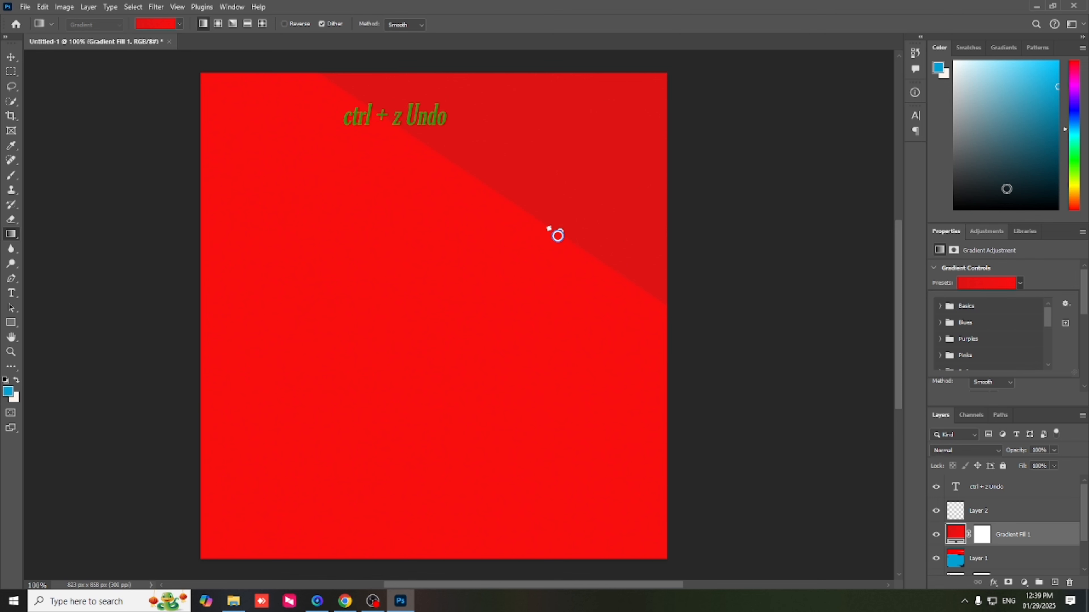
pyautogui.click(1007, 183)
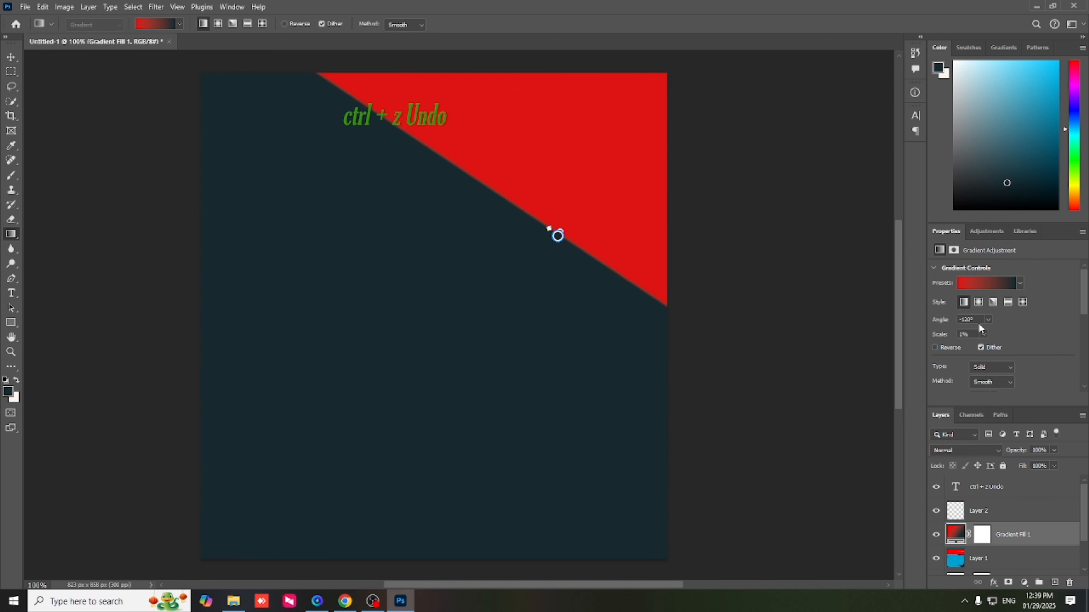
pyautogui.click(988, 319)
pyautogui.click(986, 316)
pyautogui.moveTo(984, 349); pyautogui.dragTo(984, 349)
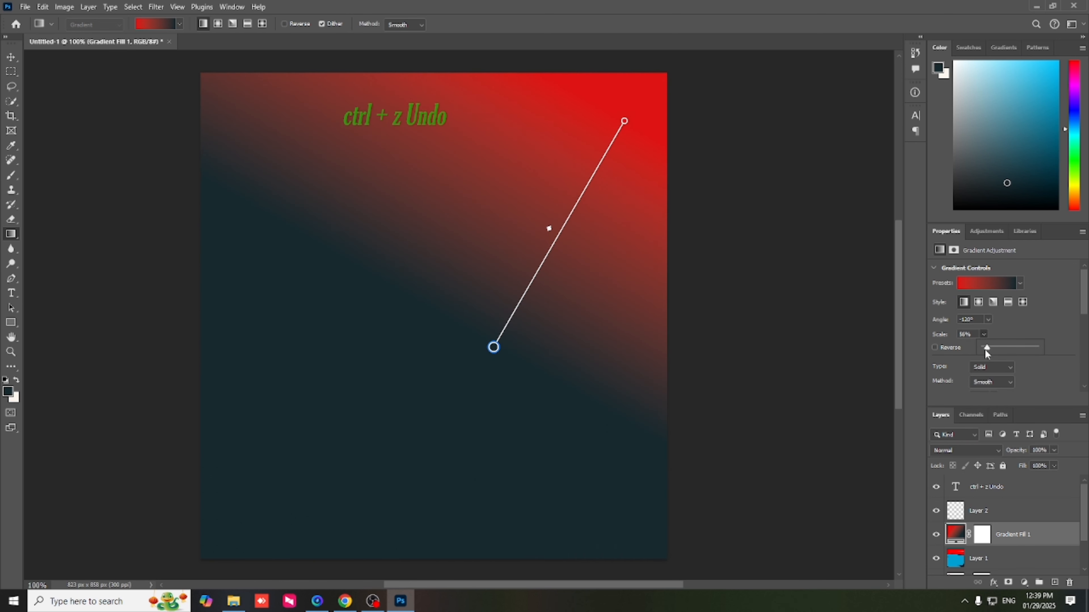
# Redraw the gradient in several directions, ending with a nearly horizontal one running from red to dark across the middle of the canvas.
pyautogui.click(11, 234)
pyautogui.moveTo(330, 176); pyautogui.dragTo(342, 345)
pyautogui.moveTo(384, 474); pyautogui.dragTo(503, 316)
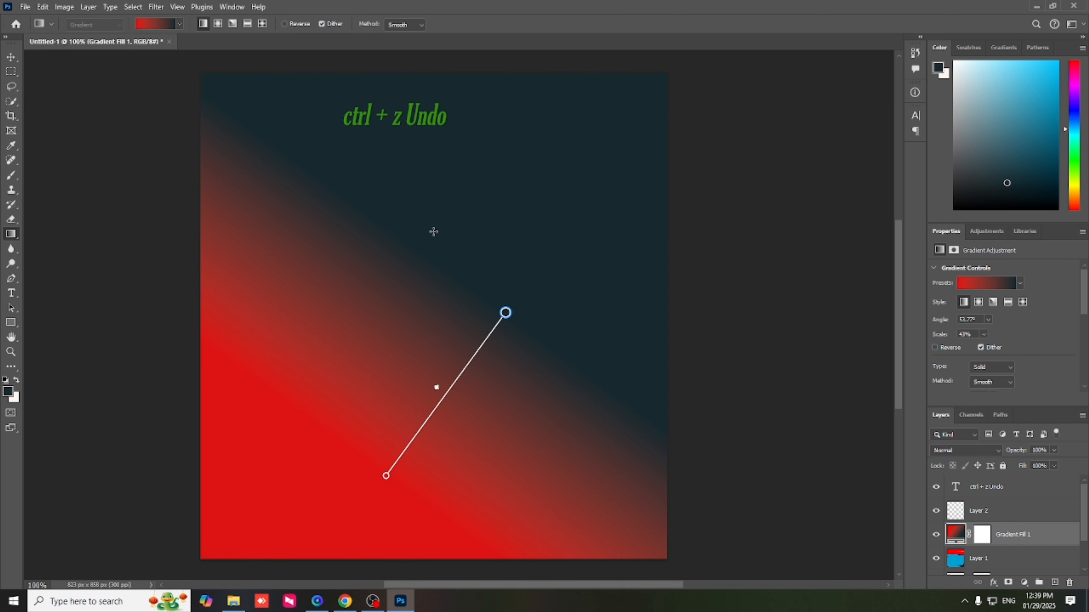
pyautogui.moveTo(456, 221); pyautogui.dragTo(603, 377)
pyautogui.moveTo(405, 202); pyautogui.dragTo(428, 482)
pyautogui.moveTo(328, 373); pyautogui.dragTo(556, 370)
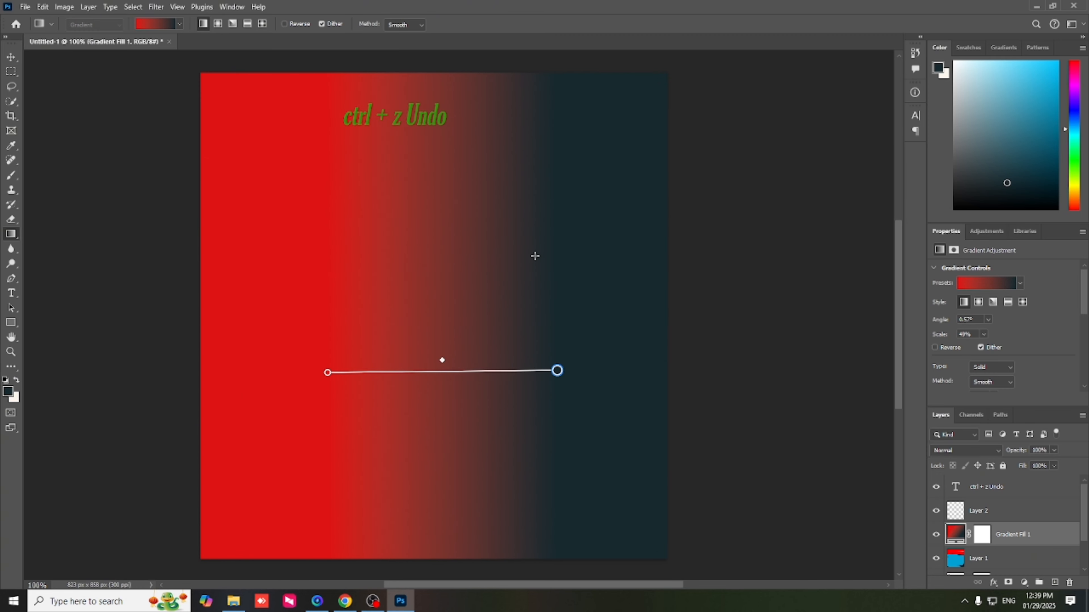
# Try teal and pale blue as the gradient's end colour, and set it to bright sky blue.
pyautogui.click(1006, 288)
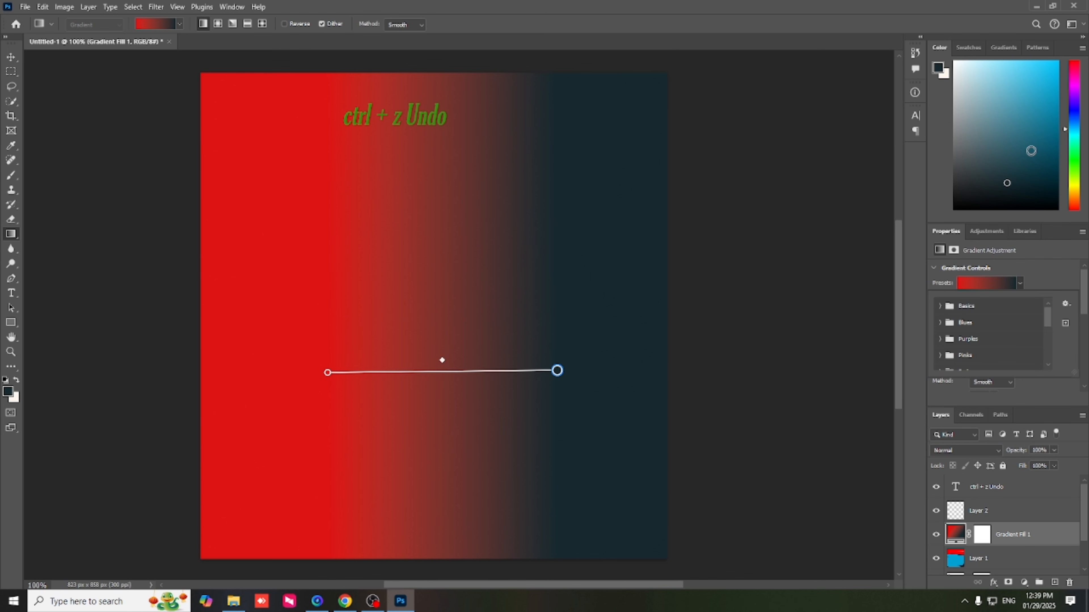
pyautogui.click(1032, 139)
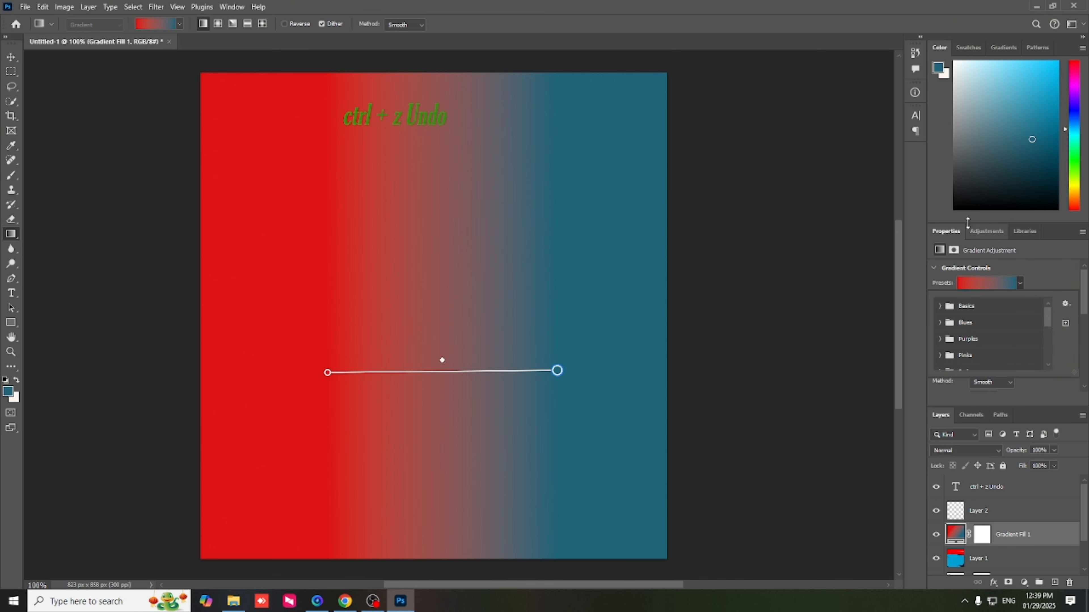
pyautogui.moveTo(977, 127); pyautogui.dragTo(983, 78)
pyautogui.click(983, 288)
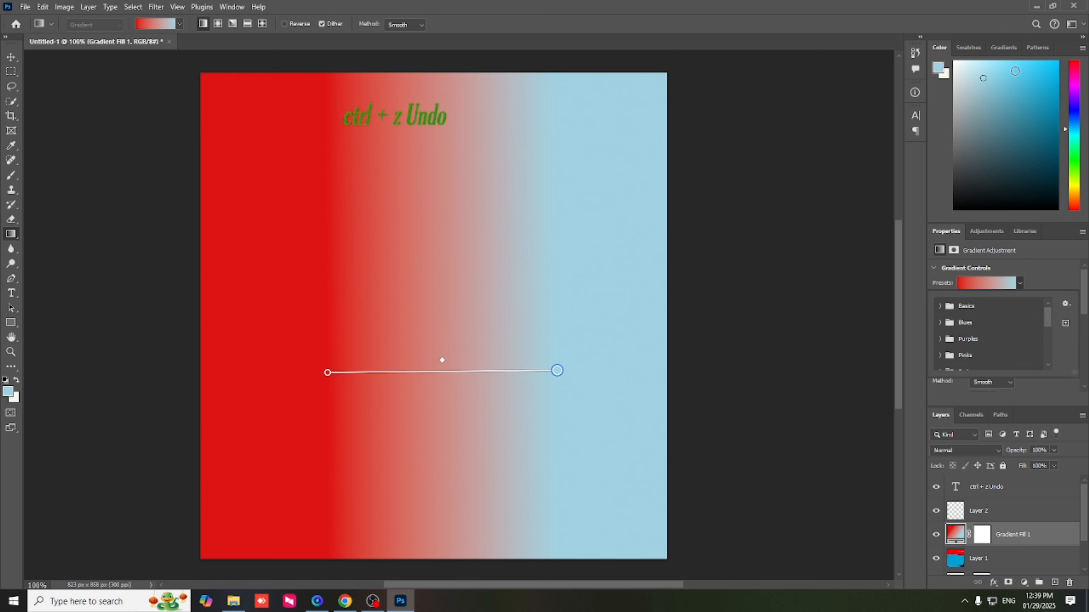
pyautogui.click(1039, 67)
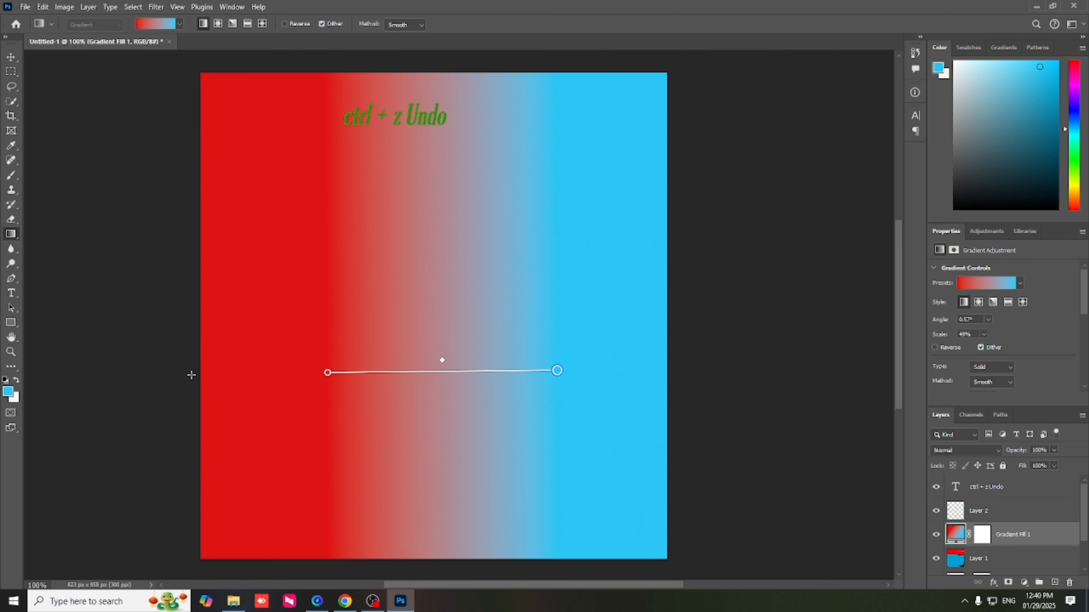
# Apply the Blur tool to the gradient fill layer and accept rasterizing the fill.
pyautogui.click(11, 249)
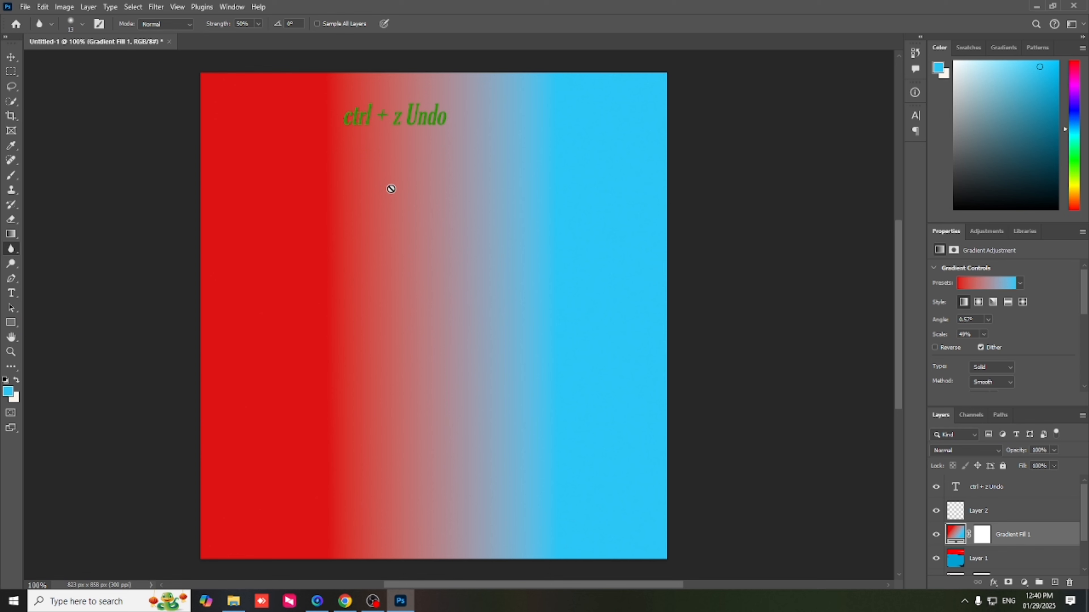
pyautogui.click(351, 128)
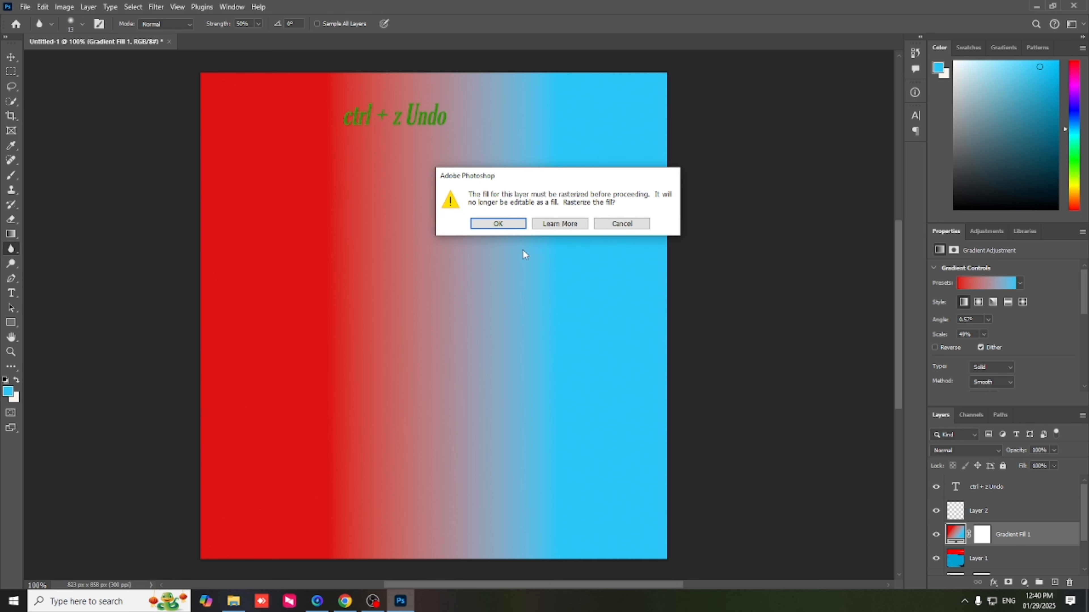
pyautogui.press('Return')
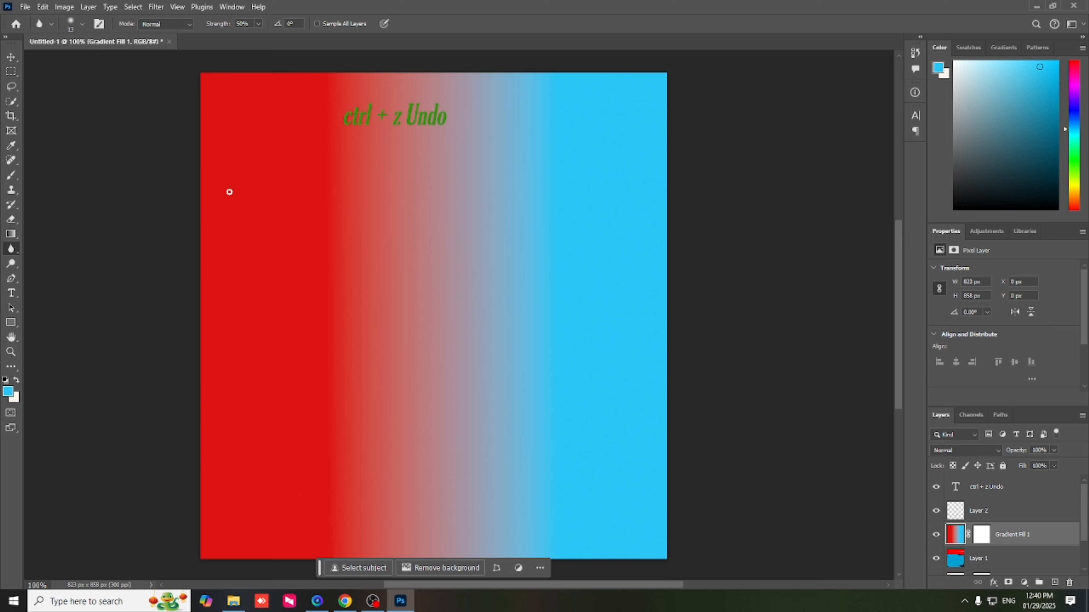
# Open pngwing.com.png, select the whole birds image, and paste a copy of it into the Untitled-1 document.
pyautogui.hotkey('ctrl', 'o')
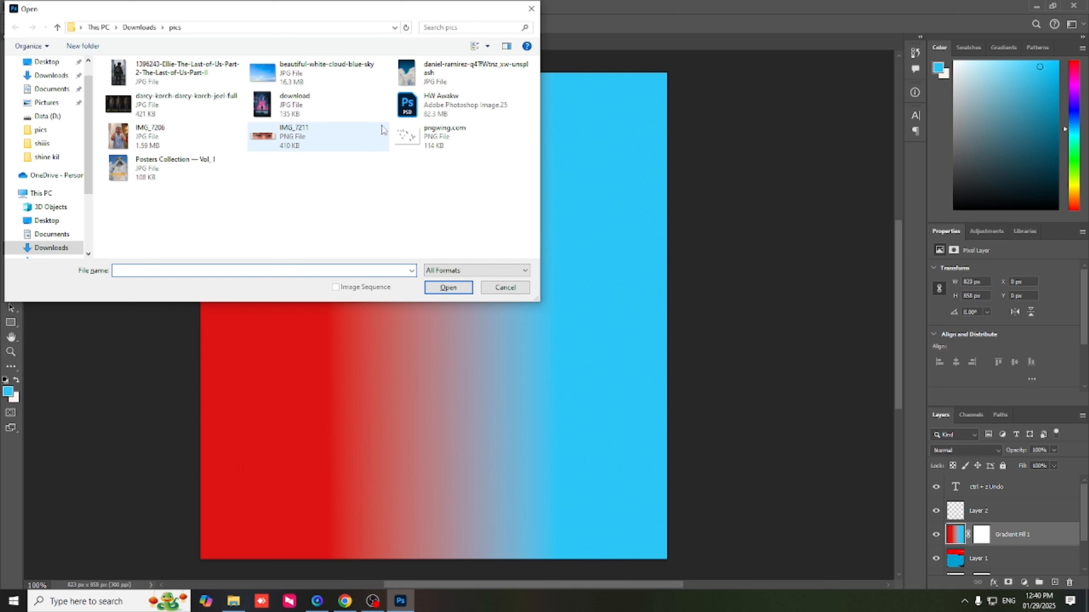
pyautogui.click(403, 138)
pyautogui.click(450, 285)
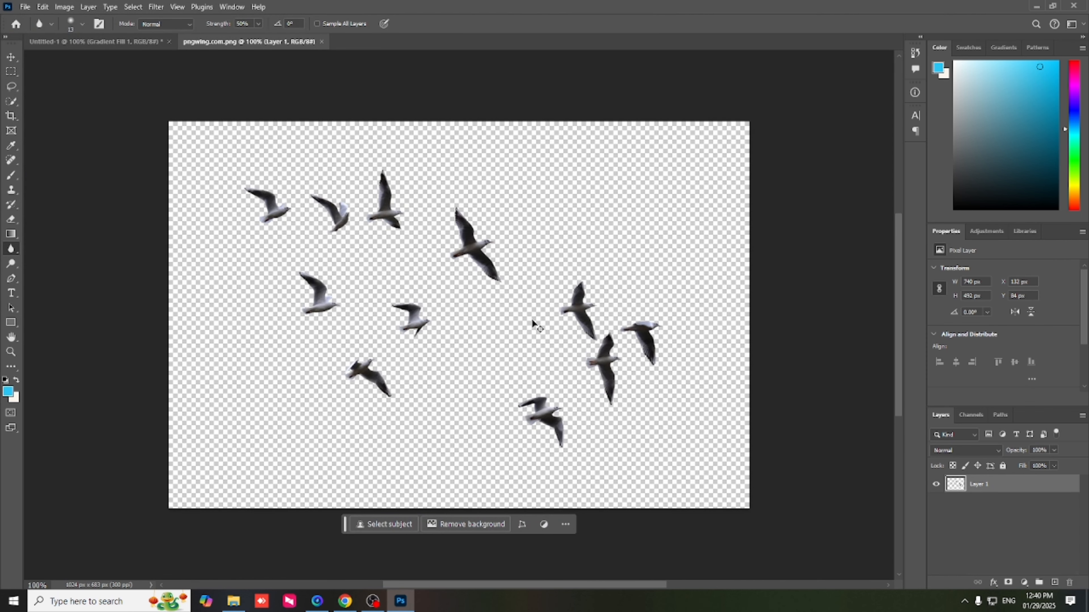
pyautogui.hotkey('ctrl', 'a')
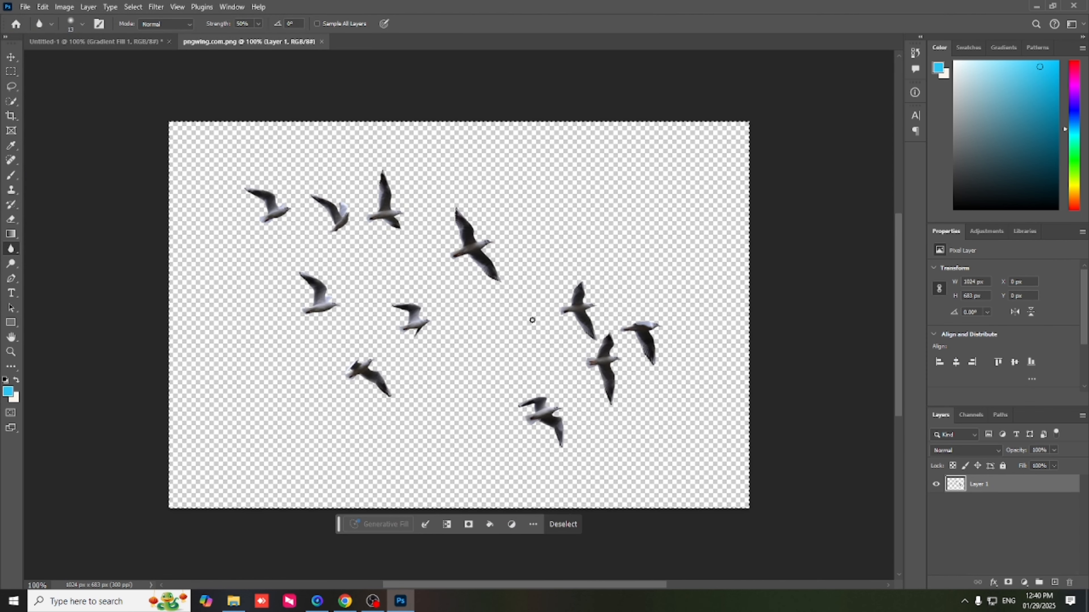
pyautogui.click(42, 41)
pyautogui.hotkey('ctrl', 'v')
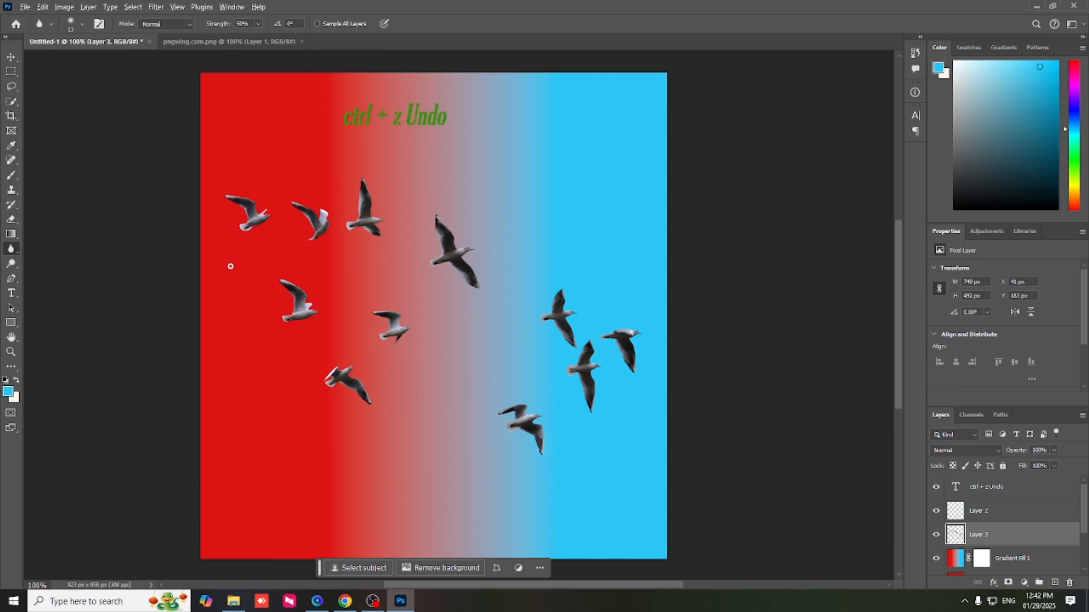
# Blur the birds over the red area of the pasted layer with short Blur tool strokes.
pyautogui.moveTo(231, 266); pyautogui.dragTo(257, 269)
pyautogui.moveTo(268, 223)
pyautogui.mouseDown()
pyautogui.moveTo(217, 203)
pyautogui.moveTo(247, 208)
pyautogui.moveTo(227, 205)
pyautogui.mouseUp()
pyautogui.moveTo(309, 220); pyautogui.dragTo(303, 220)
pyautogui.moveTo(295, 313)
pyautogui.mouseDown()
pyautogui.moveTo(285, 286)
pyautogui.moveTo(357, 226)
pyautogui.moveTo(359, 193)
pyautogui.mouseUp()
# Try blurring the lower birds near the red edge with a 105 px Blur brush, and undo the blurring.
pyautogui.click(82, 24)
pyautogui.moveTo(66, 88); pyautogui.dragTo(97, 86)
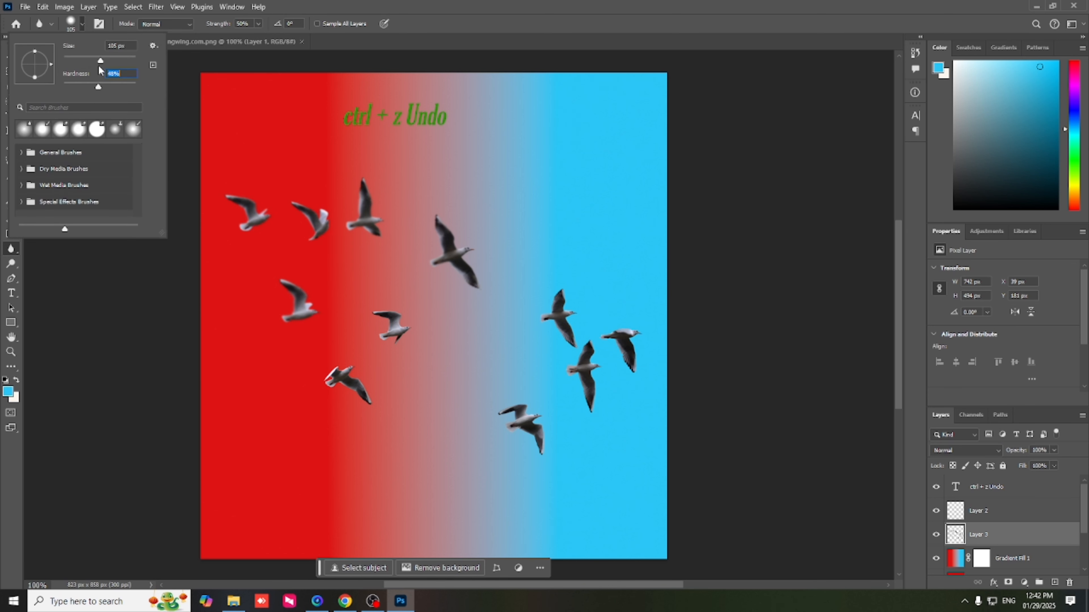
pyautogui.click(392, 328)
pyautogui.moveTo(392, 328)
pyautogui.mouseDown()
pyautogui.moveTo(401, 349)
pyautogui.moveTo(311, 377)
pyautogui.moveTo(355, 403)
pyautogui.mouseUp()
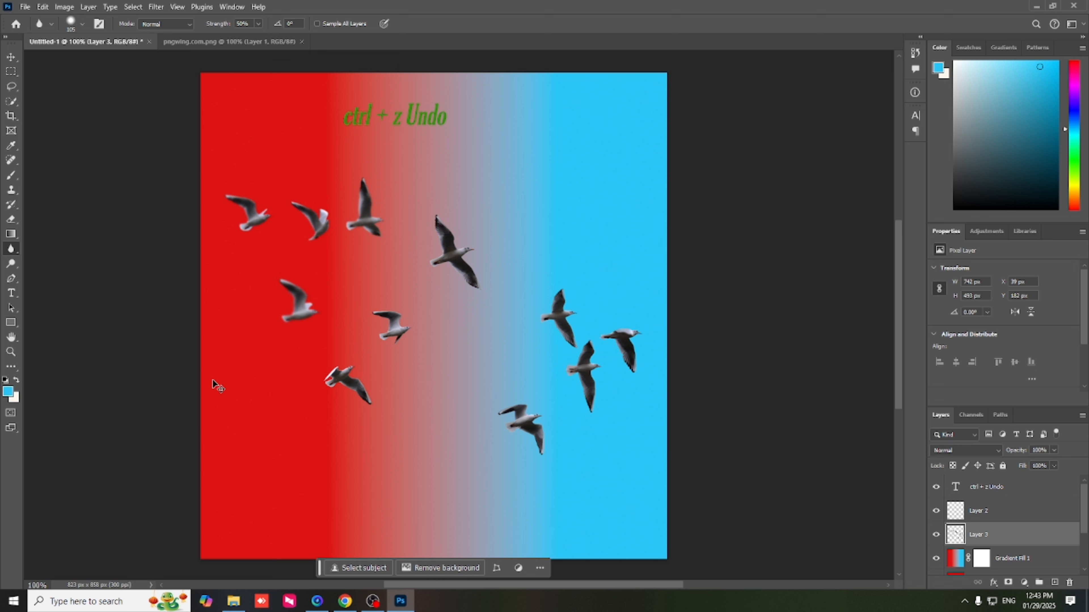
pyautogui.hotkey('ctrl', 'z')
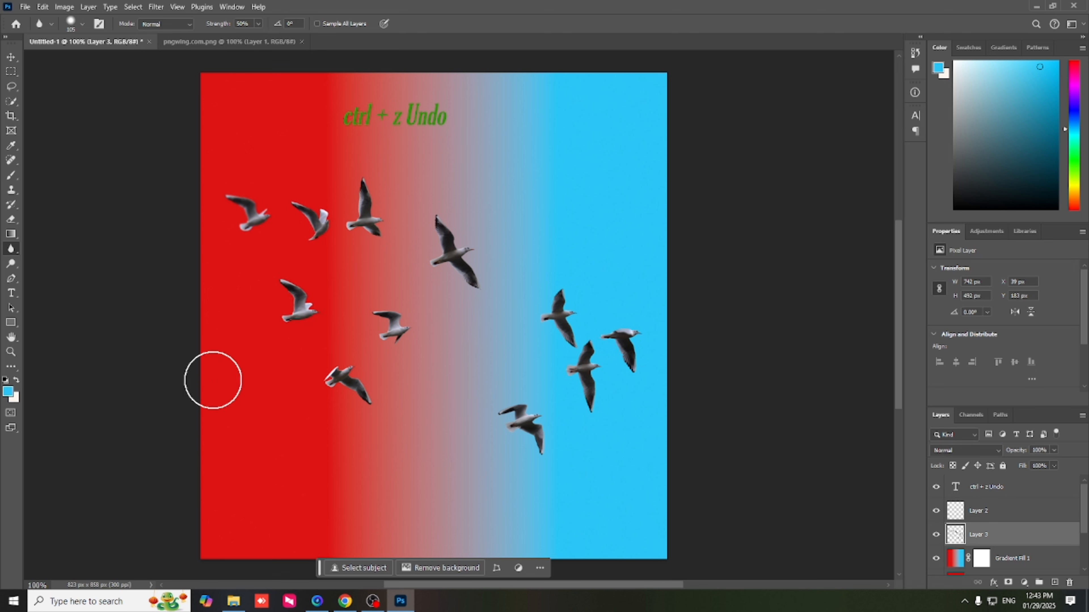
# Lighten the large bird near the centre and the nearest bird in the blue area with the Dodge tool.
pyautogui.click(11, 265)
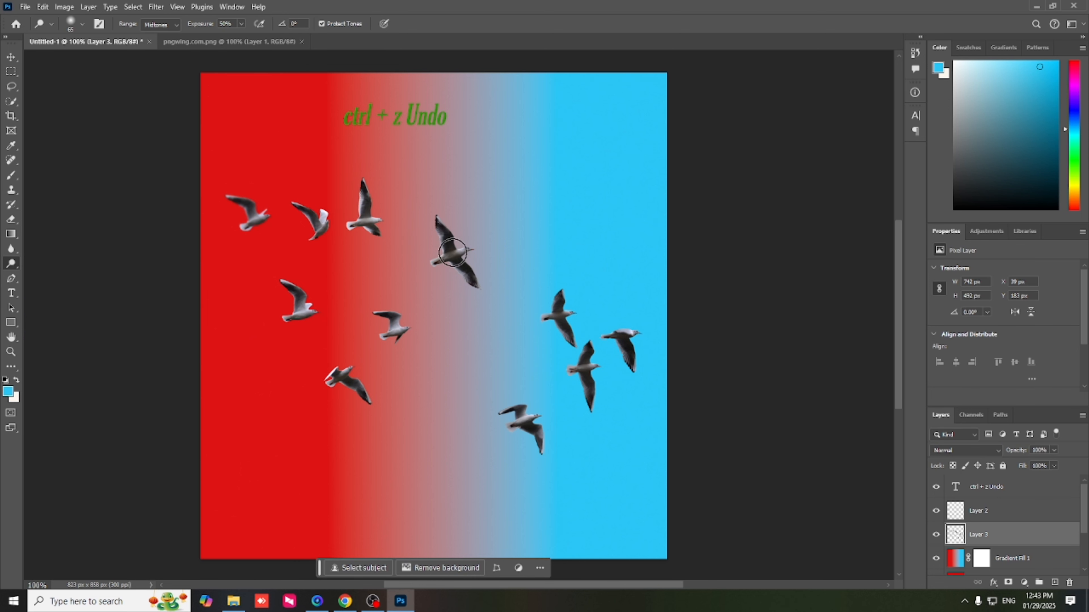
pyautogui.moveTo(469, 252); pyautogui.dragTo(442, 258)
pyautogui.moveTo(433, 257); pyautogui.dragTo(468, 273)
pyautogui.moveTo(557, 314)
pyautogui.mouseDown()
pyautogui.moveTo(555, 297)
pyautogui.moveTo(560, 319)
pyautogui.mouseUp()
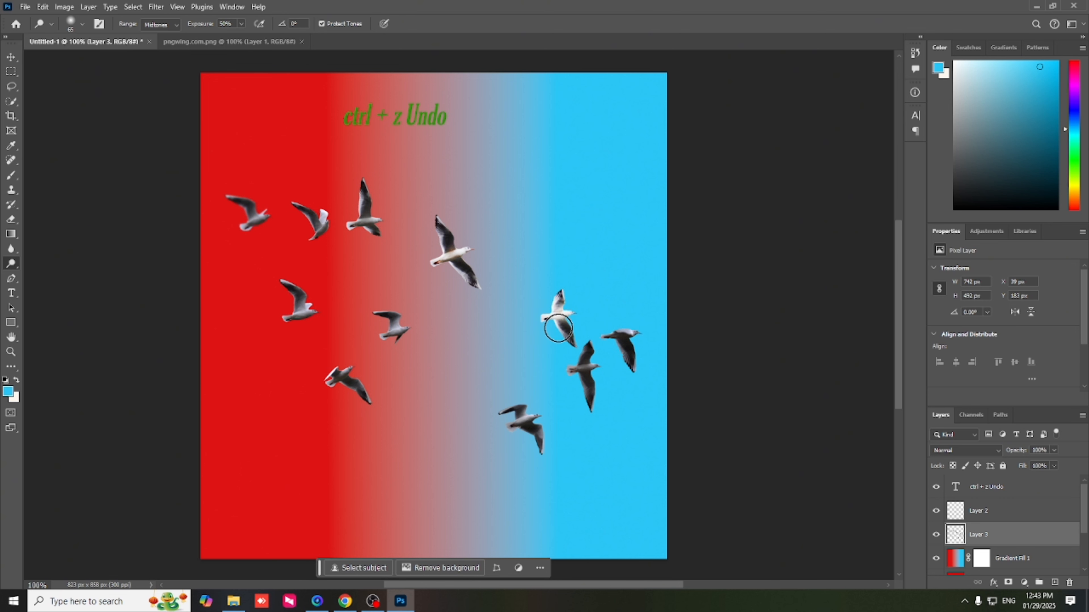
# Choose the Pen tool and open the image 1396243-Ellie-The-Last-of-Us-Part-2-The-Last-of-Us-Part-II.jpg.
pyautogui.click(11, 279)
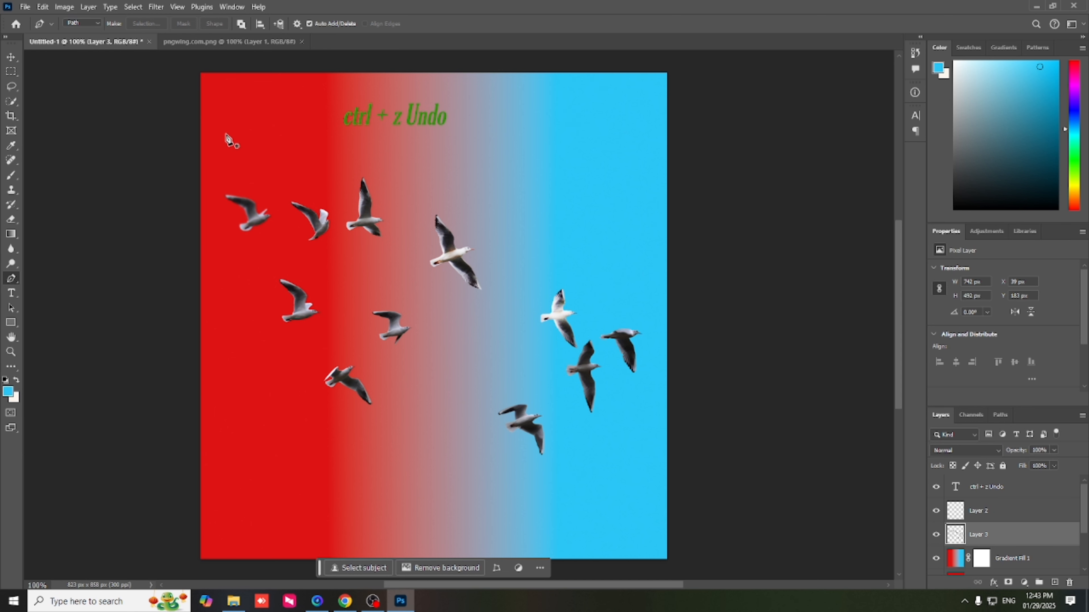
pyautogui.hotkey('ctrl', 'o')
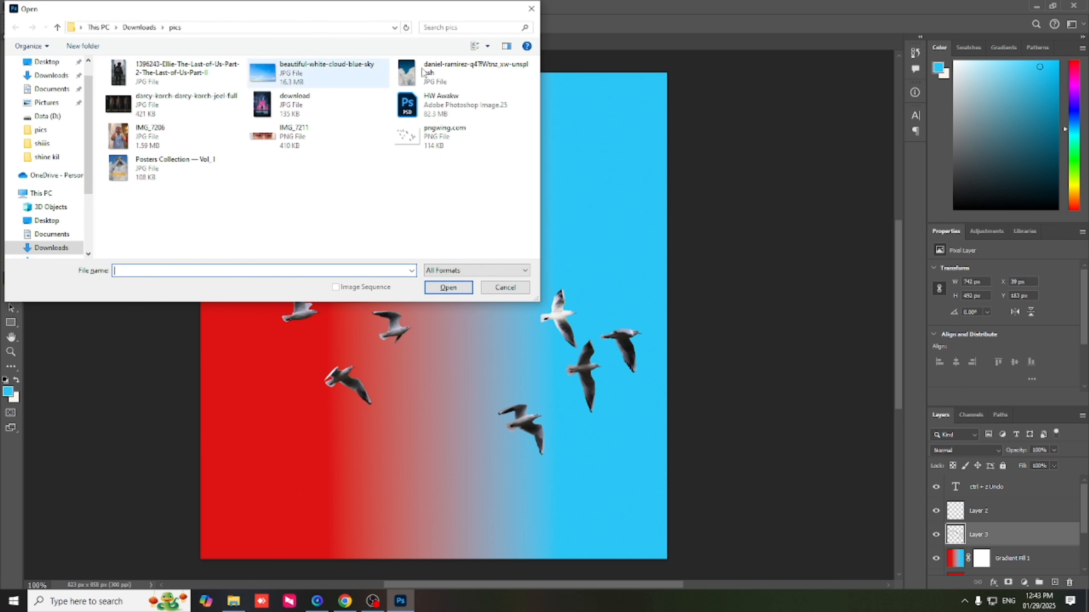
pyautogui.click(141, 64)
pyautogui.click(449, 288)
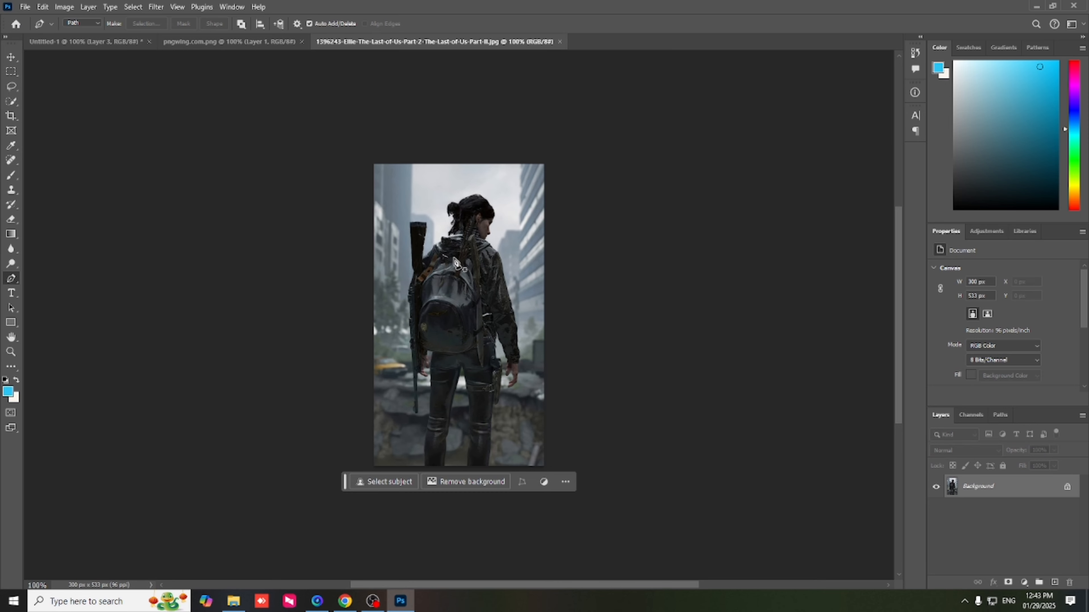
# Start a Pen path at the image's bottom edge and trace the left leg's outer edge up past the knee.
pyautogui.scroll(4, 457, 263)
pyautogui.scroll(-2, 457, 263)
pyautogui.scroll(3, 491, 272)
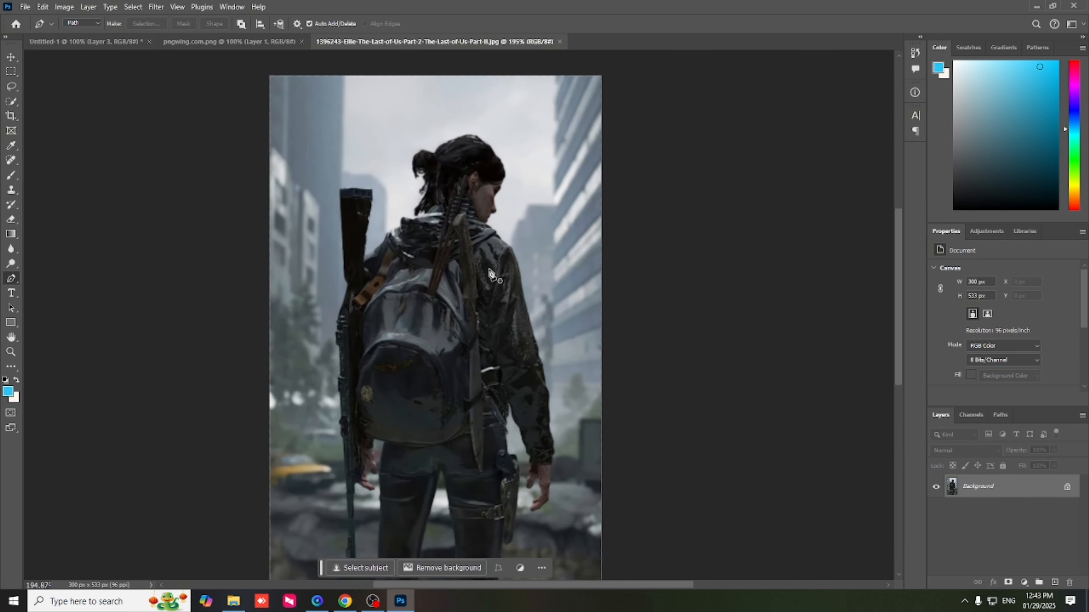
pyautogui.scroll(2, 492, 275)
pyautogui.scroll(-3, 484, 274)
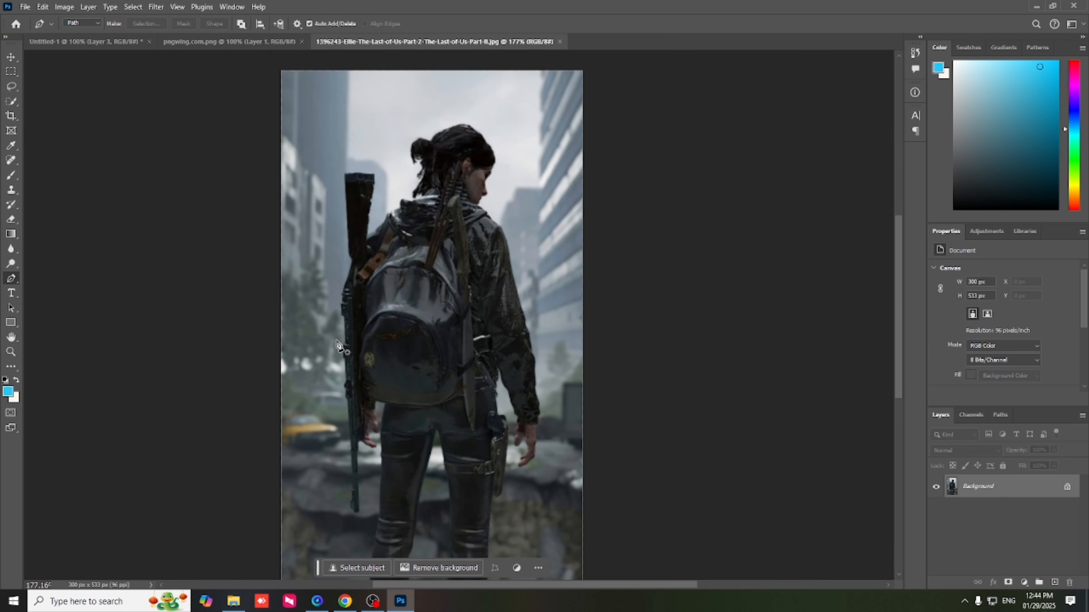
pyautogui.scroll(-5, 339, 346)
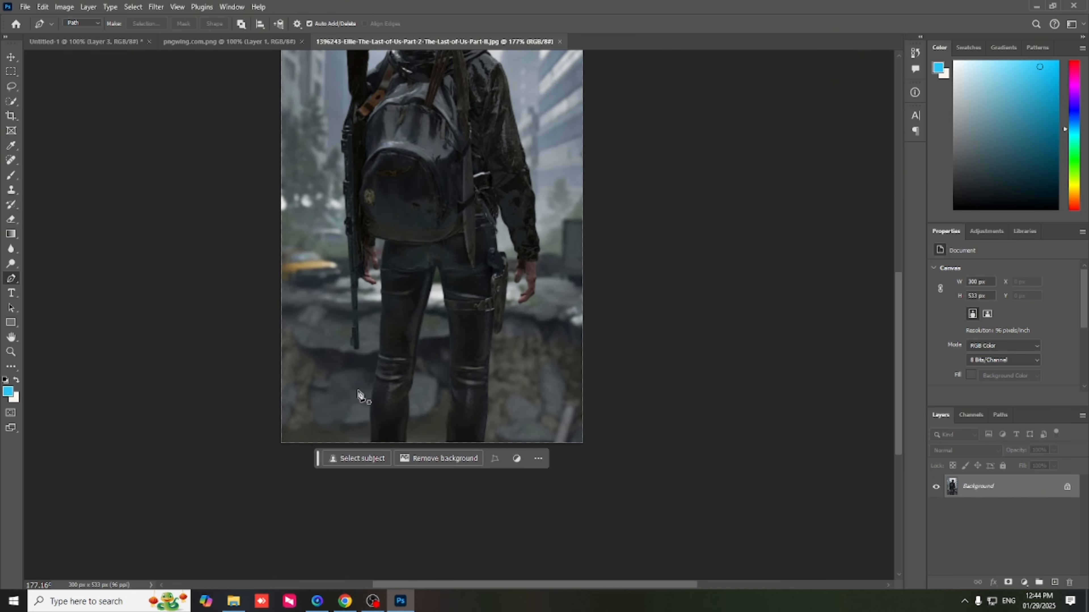
pyautogui.scroll(-2, 358, 394)
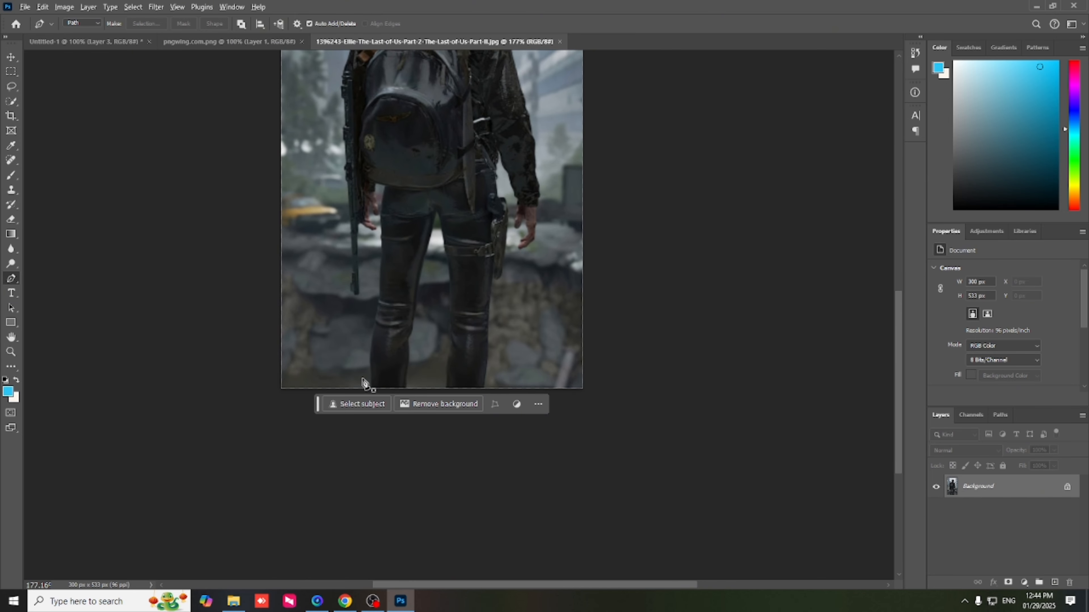
pyautogui.scroll(5, 365, 384)
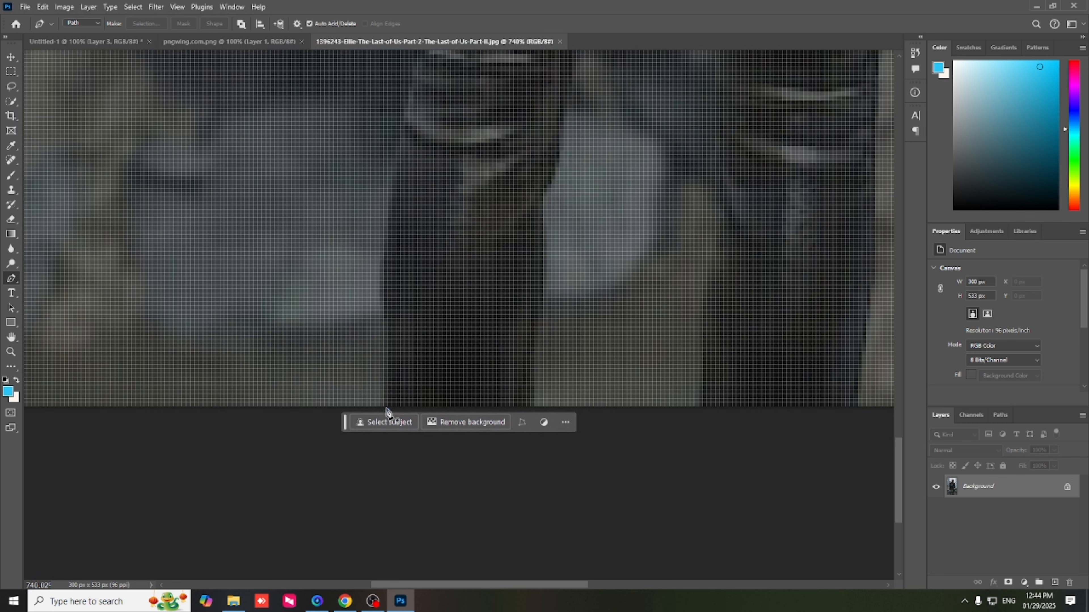
pyautogui.click(387, 411)
pyautogui.click(383, 335)
pyautogui.click(380, 271)
pyautogui.click(384, 242)
pyautogui.click(387, 215)
pyautogui.scroll(3, 388, 219)
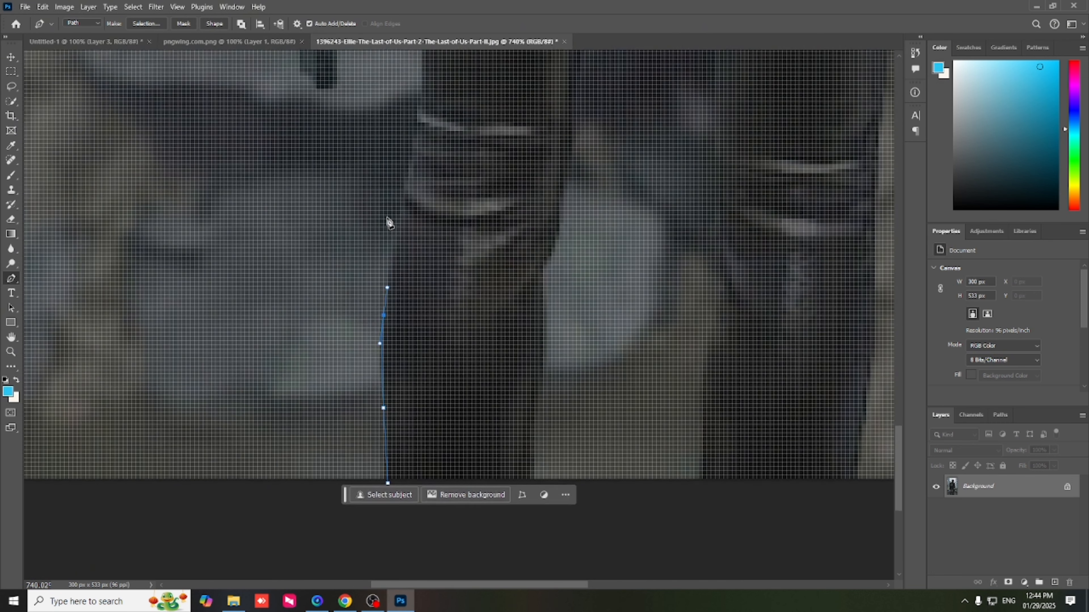
pyautogui.scroll(2, 389, 222)
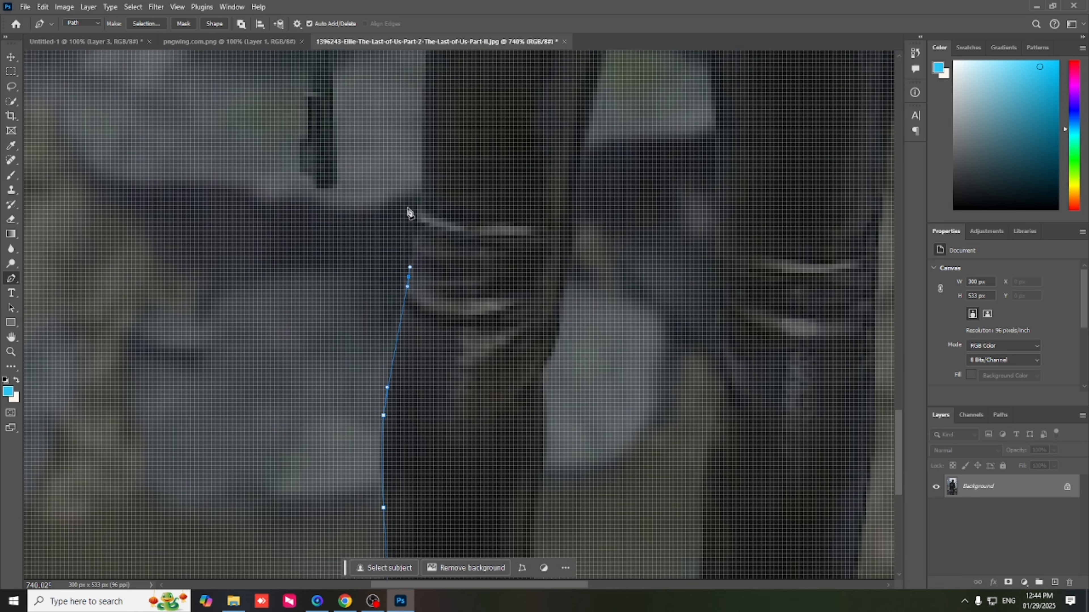
# Continue the path up the outer edge of the left thigh to the hip beside the hand.
pyautogui.scroll(5, 409, 210)
pyautogui.moveTo(427, 190); pyautogui.dragTo(427, 122)
pyautogui.scroll(4, 430, 188)
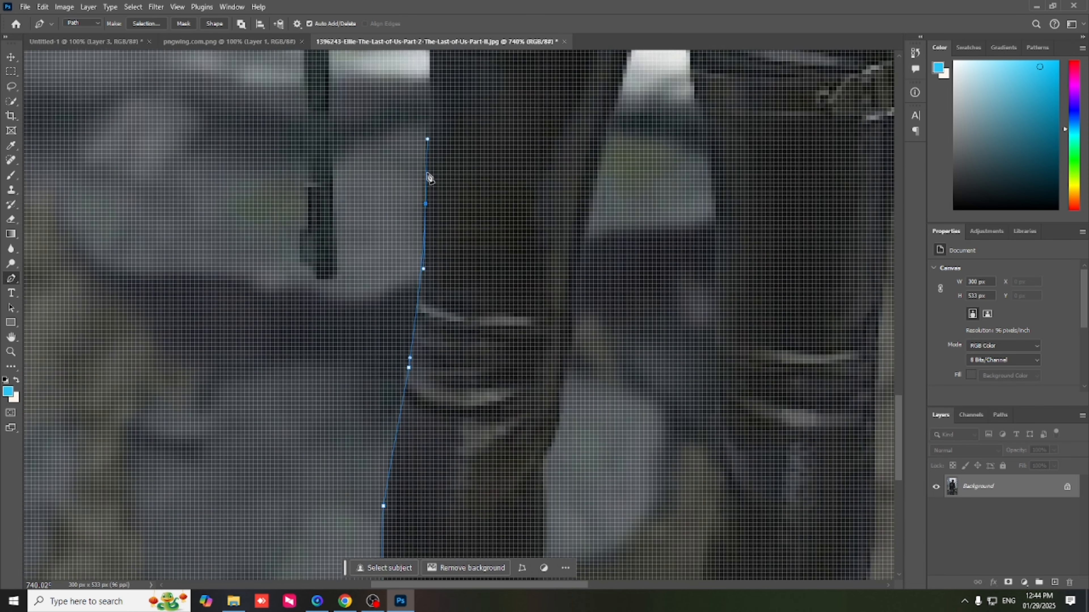
pyautogui.scroll(3, 433, 192)
pyautogui.click(429, 173)
pyautogui.scroll(4, 431, 174)
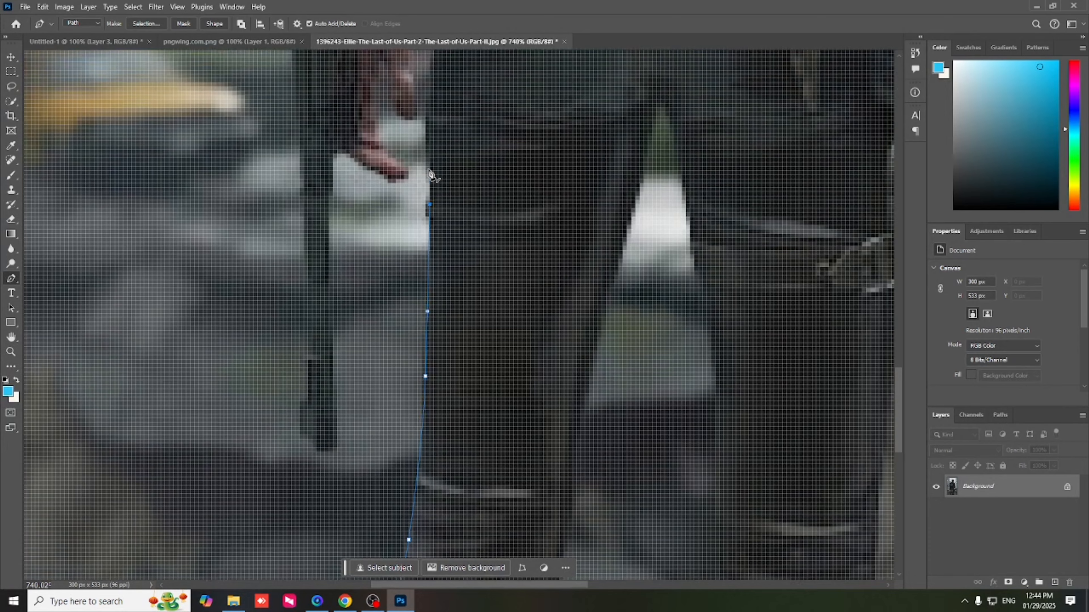
pyautogui.scroll(3, 427, 172)
pyautogui.click(438, 154)
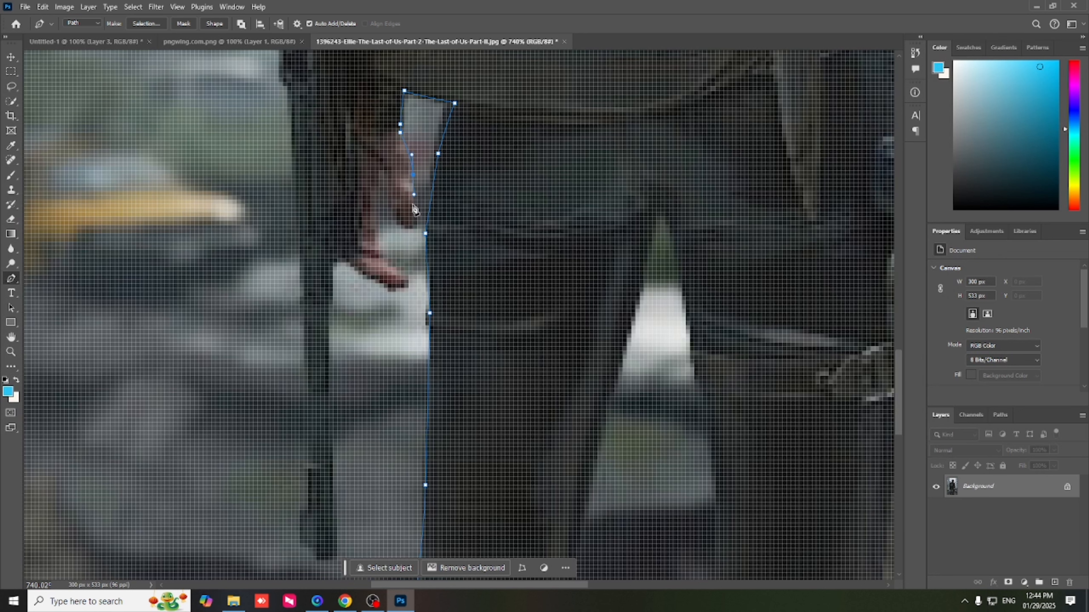
# Trace the path around the left hand's fingers and across to the rifle barrel.
pyautogui.click(380, 166)
pyautogui.click(371, 205)
pyautogui.click(376, 225)
pyautogui.click(375, 242)
pyautogui.click(379, 259)
pyautogui.click(346, 263)
pyautogui.click(333, 267)
# Trace the path down around the rifle's muzzle end and back up the rifle's outer side.
pyautogui.scroll(-2, 333, 316)
pyautogui.click(335, 439)
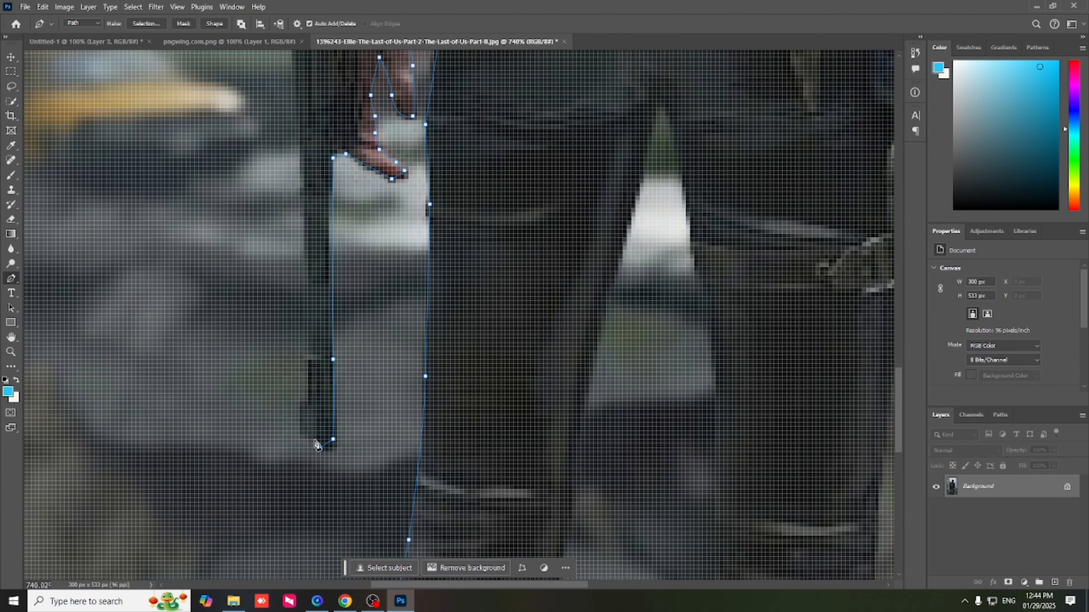
pyautogui.click(310, 397)
pyautogui.scroll(3, 310, 397)
pyautogui.click(287, 146)
pyautogui.scroll(3, 288, 148)
pyautogui.scroll(-3, 322, 336)
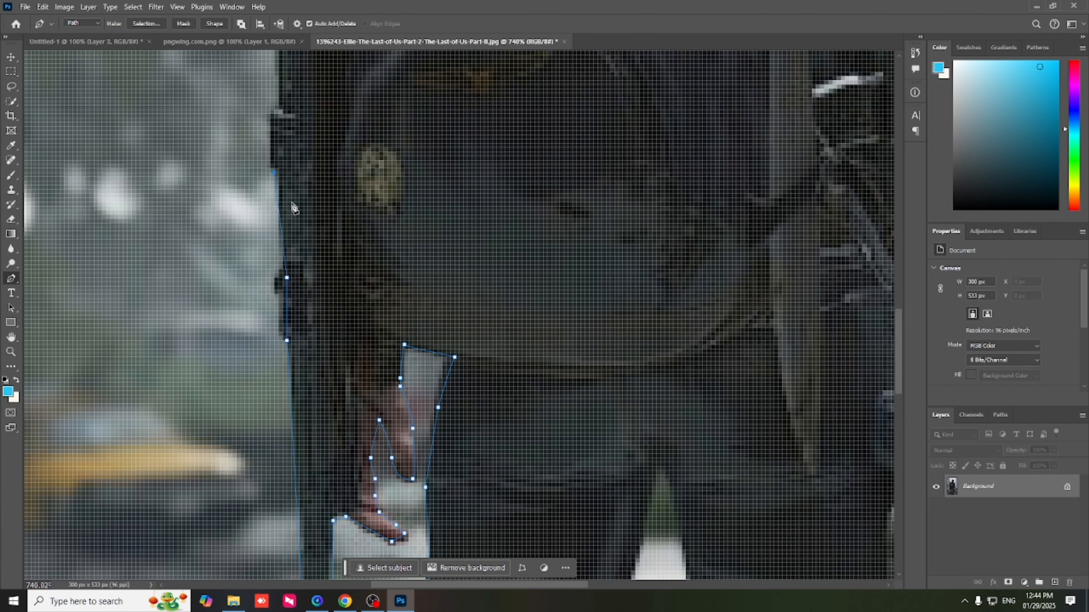
# Trace the rifle stock over its top and down to the shoulder, and refine the path along the stock's outer edge.
pyautogui.scroll(-4, 319, 191)
pyautogui.click(315, 119)
pyautogui.click(348, 117)
pyautogui.click(339, 200)
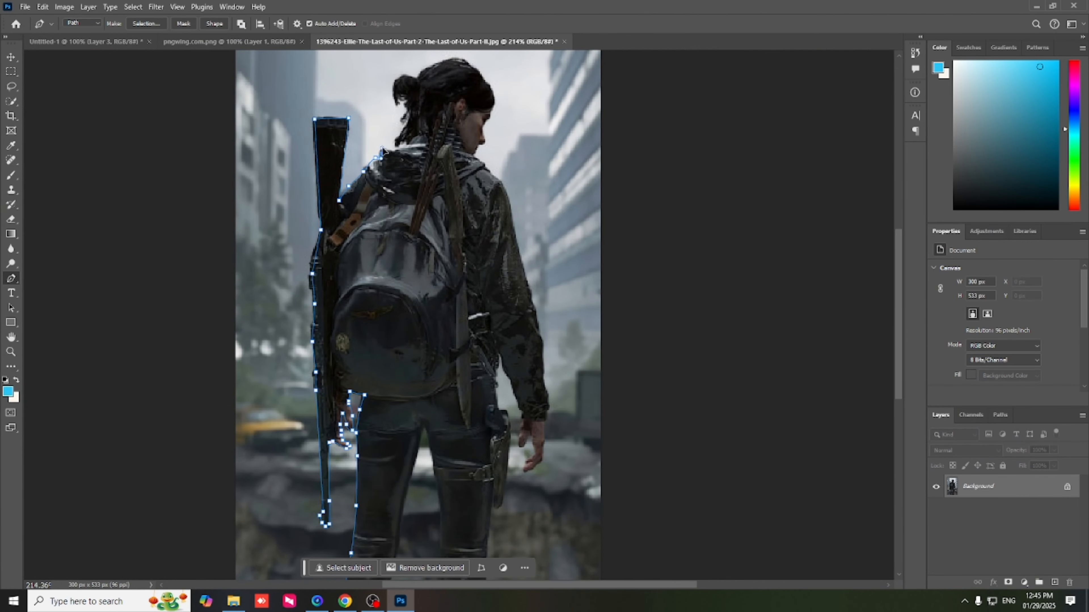
pyautogui.scroll(5, 384, 150)
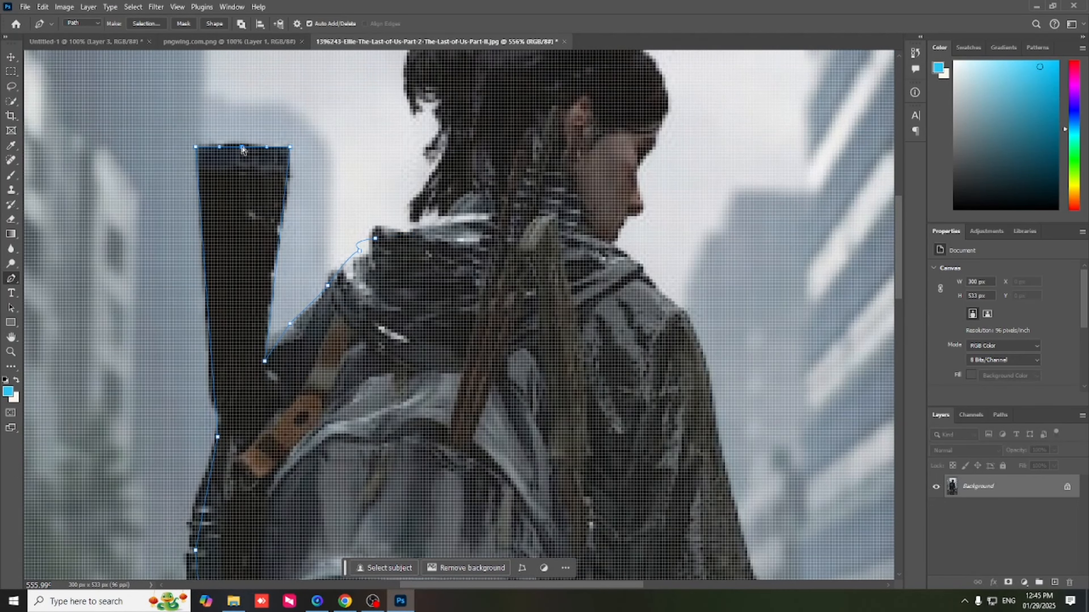
pyautogui.moveTo(206, 260); pyautogui.dragTo(207, 271)
# Continue the path along the jacket hood and around the loose strands and ponytail at the back of the head.
pyautogui.moveTo(360, 250)
pyautogui.mouseDown()
pyautogui.moveTo(334, 266)
pyautogui.moveTo(369, 257)
pyautogui.mouseUp()
pyautogui.moveTo(447, 140); pyautogui.dragTo(448, 122)
pyautogui.click(428, 156)
pyautogui.click(425, 141)
pyautogui.click(435, 131)
pyautogui.click(438, 118)
pyautogui.click(438, 103)
pyautogui.scroll(2, 438, 103)
pyautogui.click(435, 163)
# Trace the path over the crown of the head to the front of the hair.
pyautogui.click(518, 84)
pyautogui.click(558, 65)
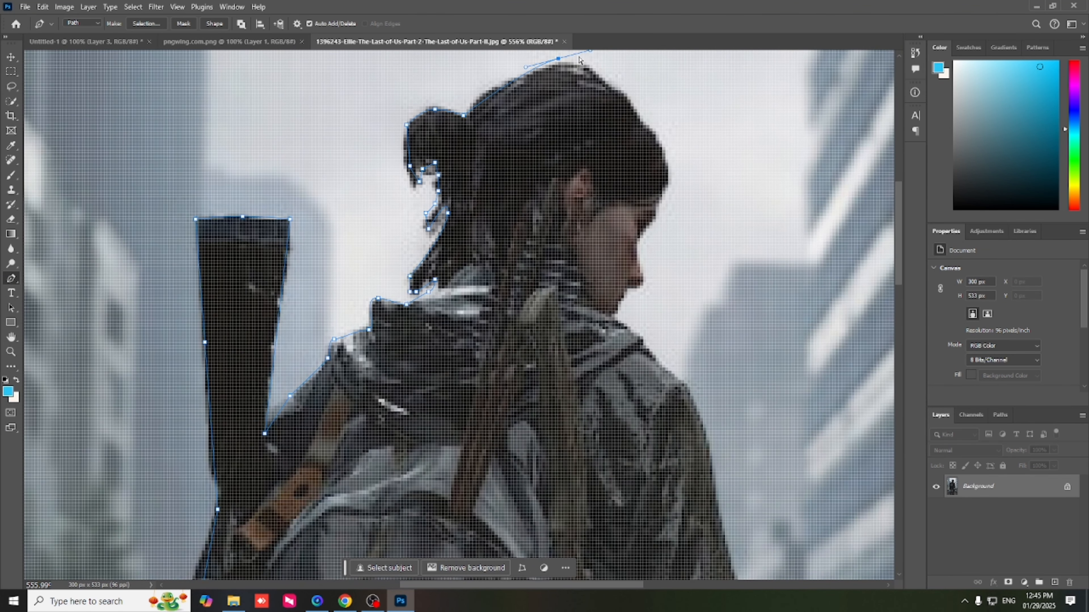
pyautogui.click(593, 71)
pyautogui.click(608, 84)
pyautogui.click(637, 115)
pyautogui.click(648, 134)
# Trace the path down the forehead, face and chin and onto the right shoulder.
pyautogui.click(664, 186)
pyautogui.click(656, 200)
pyautogui.click(656, 216)
pyautogui.click(637, 235)
pyautogui.click(613, 317)
pyautogui.click(657, 362)
# Trace the outer edge of the right sleeve from the shoulder down to the cuff.
pyautogui.scroll(-3, 691, 377)
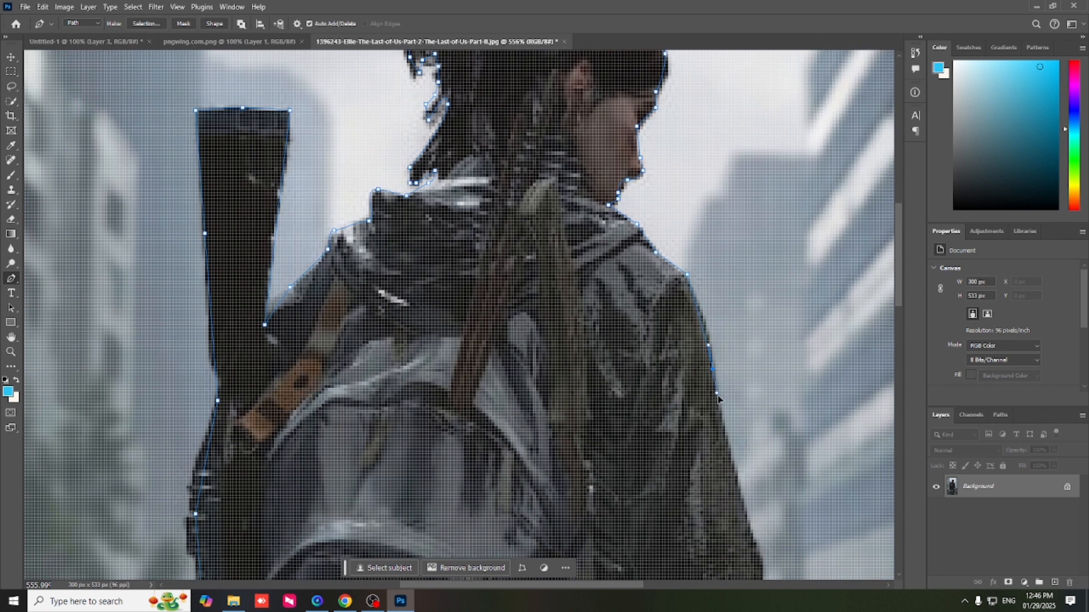
pyautogui.scroll(-3, 720, 416)
pyautogui.moveTo(713, 369); pyautogui.dragTo(755, 440)
pyautogui.scroll(-4, 757, 437)
pyautogui.moveTo(763, 329)
pyautogui.mouseDown()
pyautogui.moveTo(778, 410)
pyautogui.moveTo(779, 360)
pyautogui.mouseUp()
pyautogui.scroll(-2, 767, 403)
pyautogui.click(791, 376)
pyautogui.scroll(-3, 791, 377)
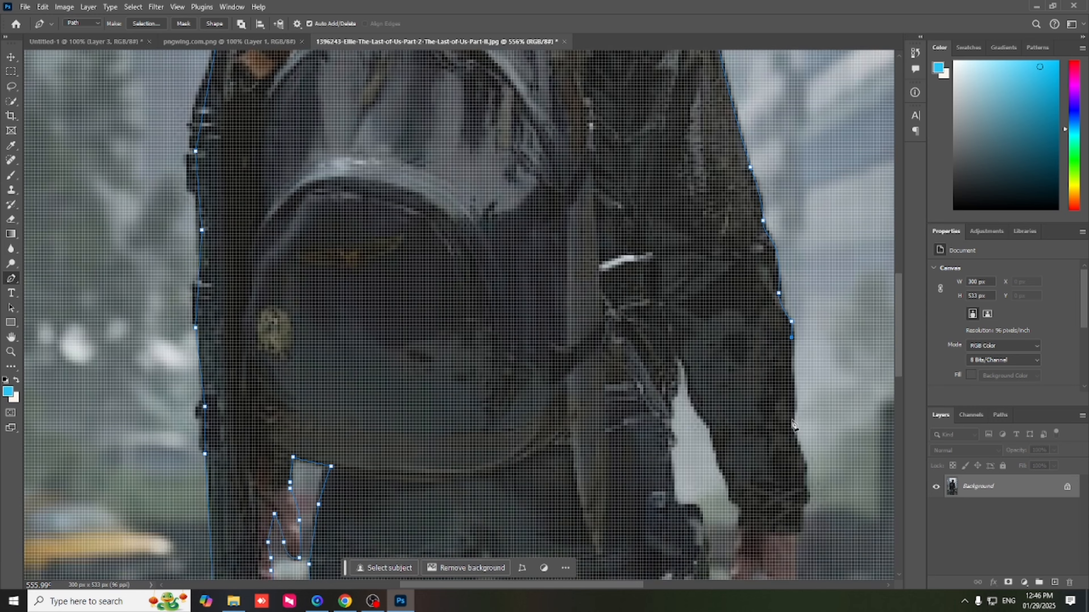
pyautogui.scroll(-5, 792, 369)
pyautogui.click(804, 392)
pyautogui.click(806, 392)
pyautogui.click(804, 417)
# Trace the path around the right hand and its fingers back up to the inside of the cuff.
pyautogui.scroll(-5, 796, 408)
pyautogui.click(794, 400)
pyautogui.click(791, 428)
pyautogui.click(767, 457)
pyautogui.click(747, 462)
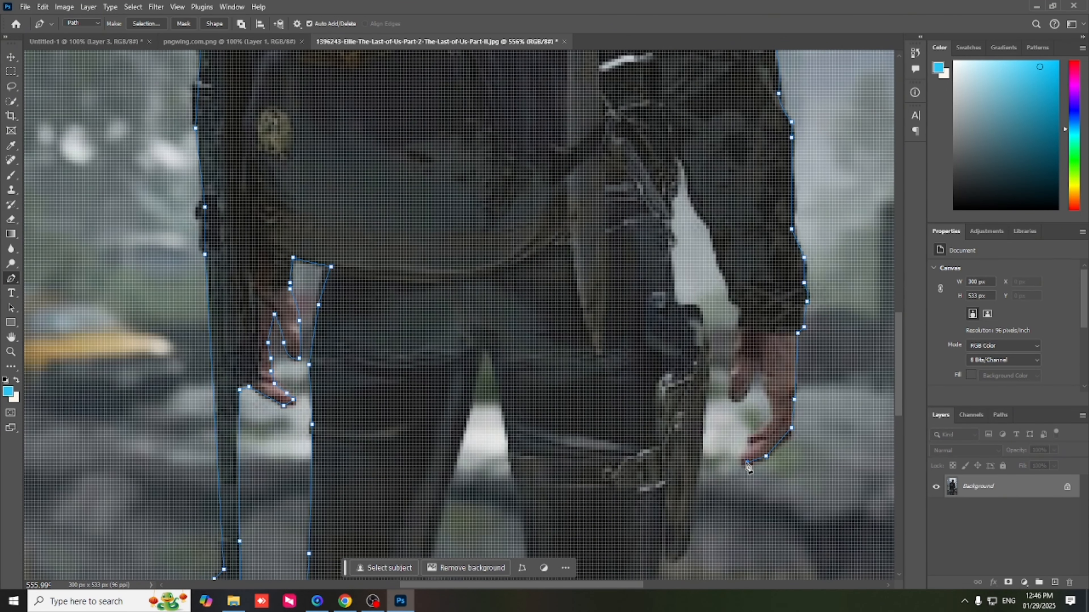
pyautogui.click(772, 411)
pyautogui.click(756, 361)
pyautogui.click(748, 396)
pyautogui.click(735, 399)
pyautogui.click(738, 352)
pyautogui.click(741, 327)
# Trace the gap between the right arm and the waist, up to its peak and down to the holster.
pyautogui.moveTo(712, 226); pyautogui.dragTo(683, 173)
pyautogui.click(678, 160)
pyautogui.click(671, 233)
pyautogui.click(674, 302)
pyautogui.click(696, 305)
# Trace the holster and the right leg's outer edge down to the bottom of the image.
pyautogui.scroll(-3, 698, 313)
pyautogui.scroll(-9, 687, 376)
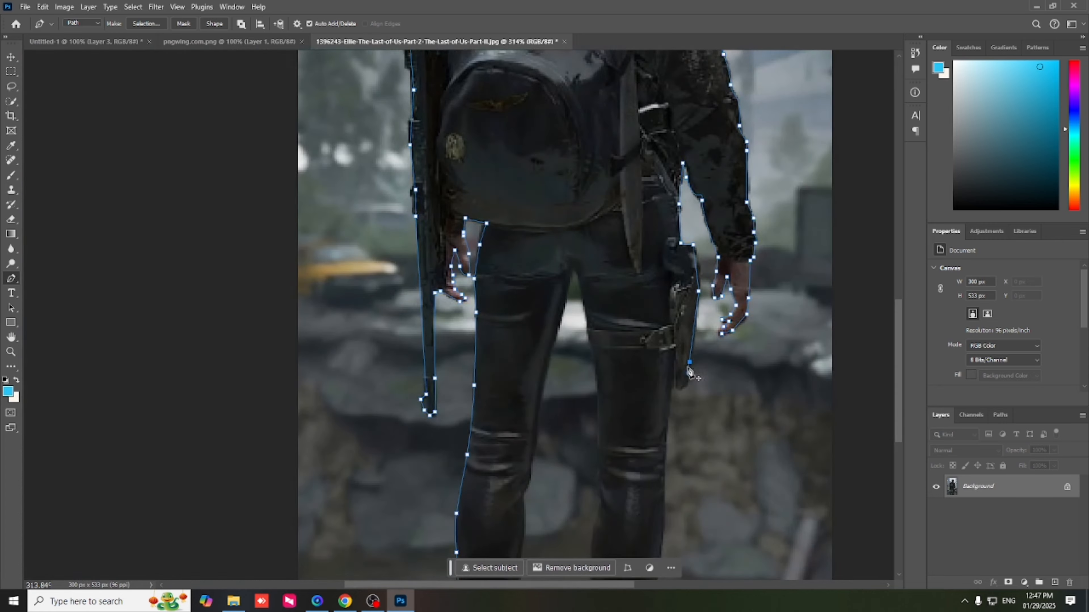
pyautogui.click(676, 391)
pyautogui.click(670, 477)
pyautogui.click(662, 538)
# Trace the inner edges of both legs and close the path at its starting point.
pyautogui.scroll(-4, 660, 534)
pyautogui.click(613, 489)
pyautogui.click(620, 343)
pyautogui.click(603, 250)
pyautogui.click(577, 352)
pyautogui.scroll(-3, 567, 423)
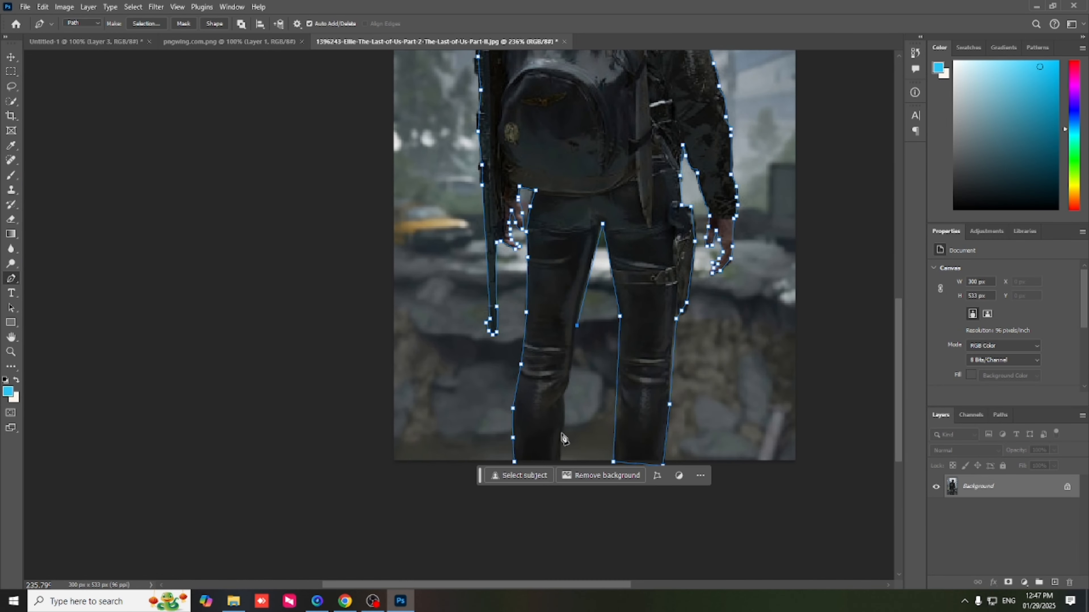
pyautogui.click(514, 453)
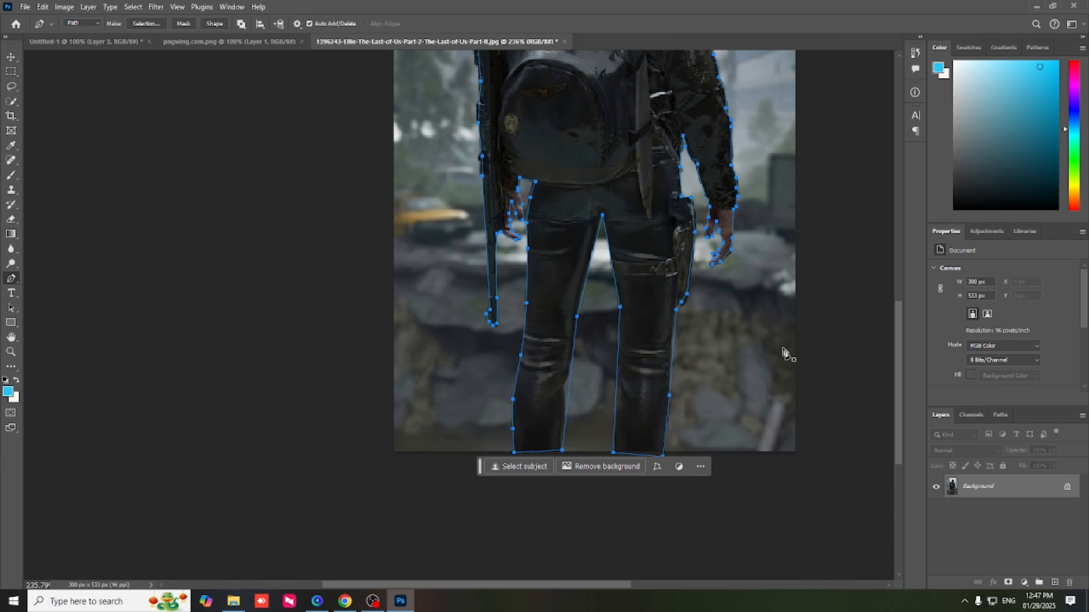
# Convert the closed path around the figure into a selection.
pyautogui.scroll(-5, 776, 354)
pyautogui.scroll(3, 686, 114)
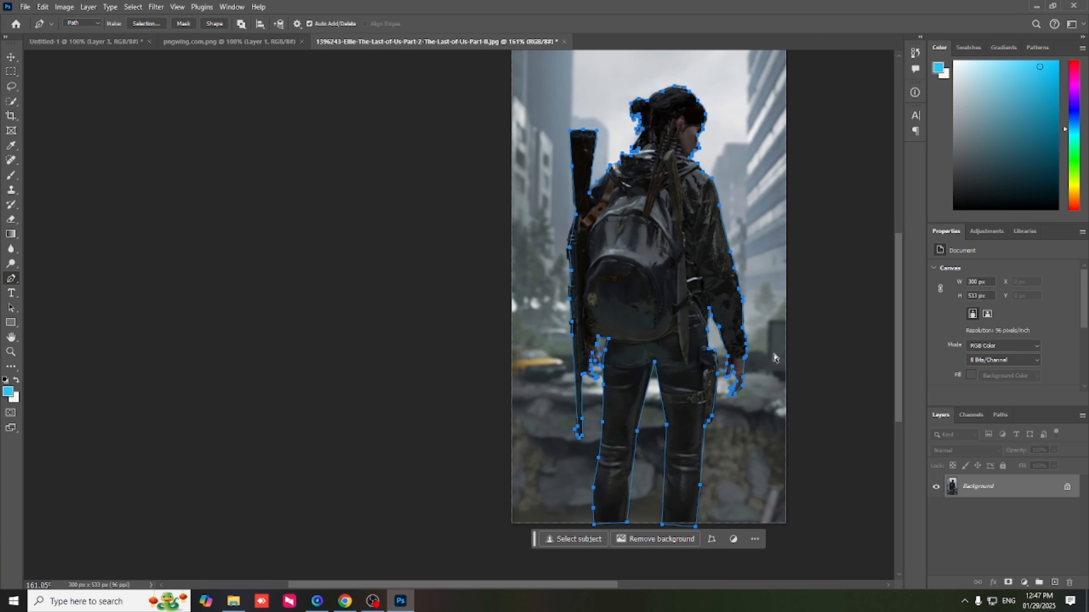
pyautogui.hotkey('ctrl', 'Return')
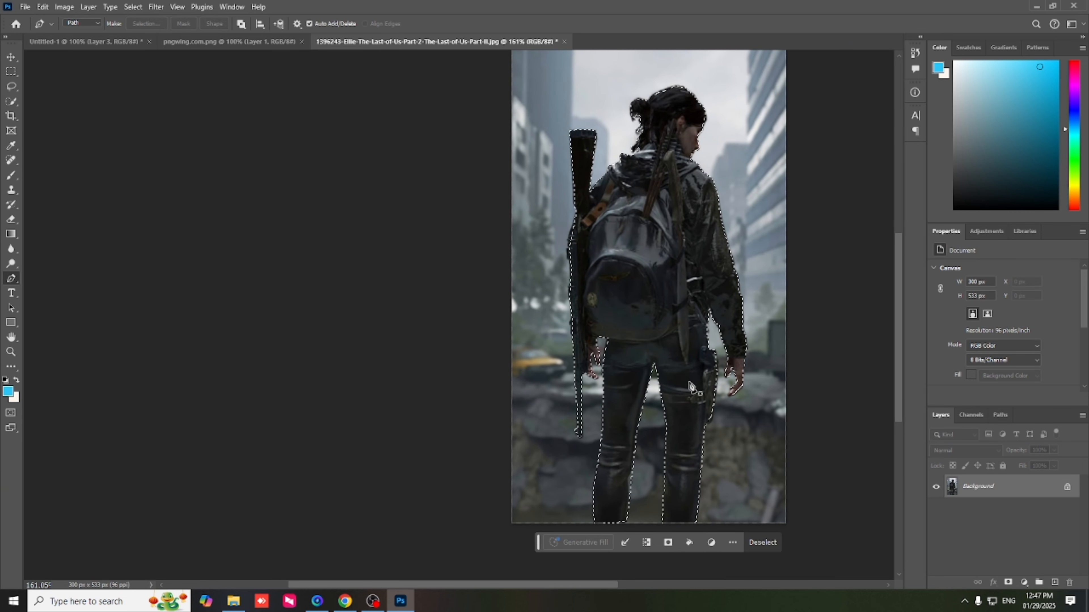
# Try moving the selected figure slightly with the Move tool, and undo the move.
pyautogui.press('v')
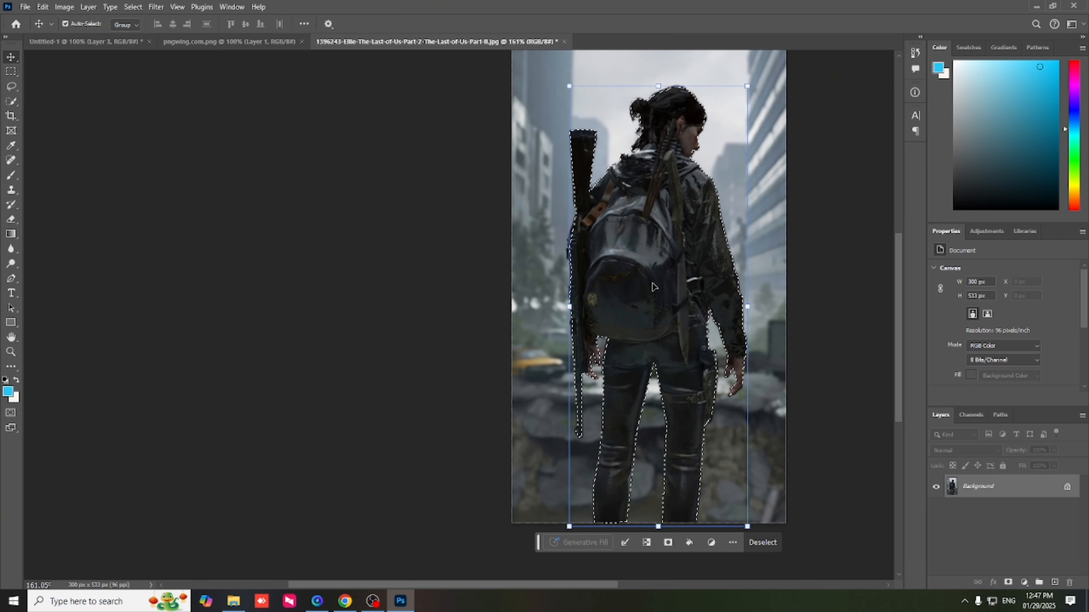
pyautogui.moveTo(652, 285)
pyautogui.mouseDown()
pyautogui.moveTo(592, 262)
pyautogui.moveTo(652, 286)
pyautogui.mouseUp()
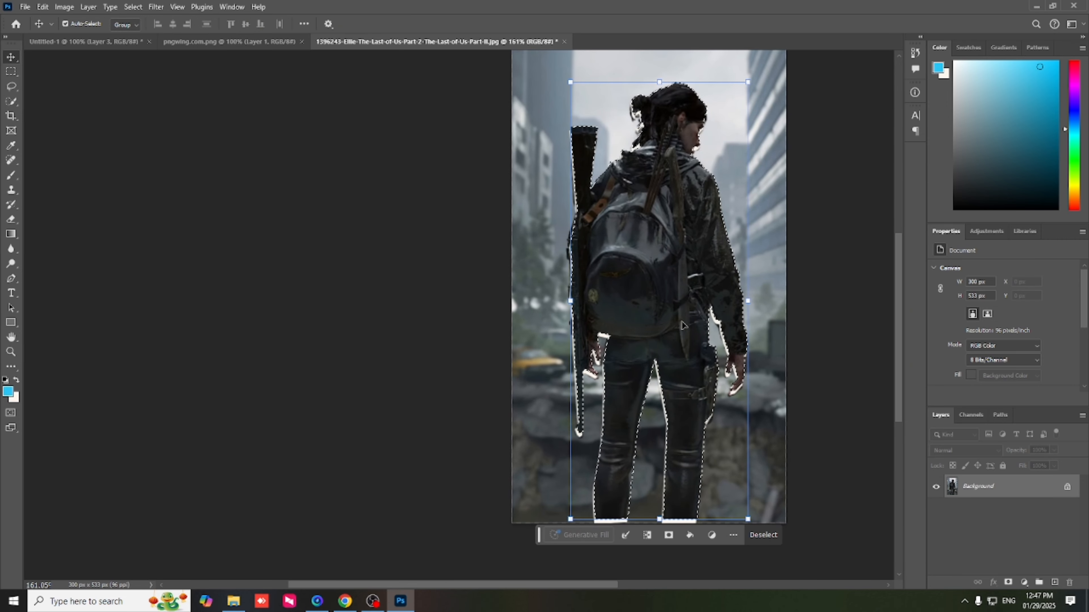
pyautogui.hotkey('ctrl', 'z')
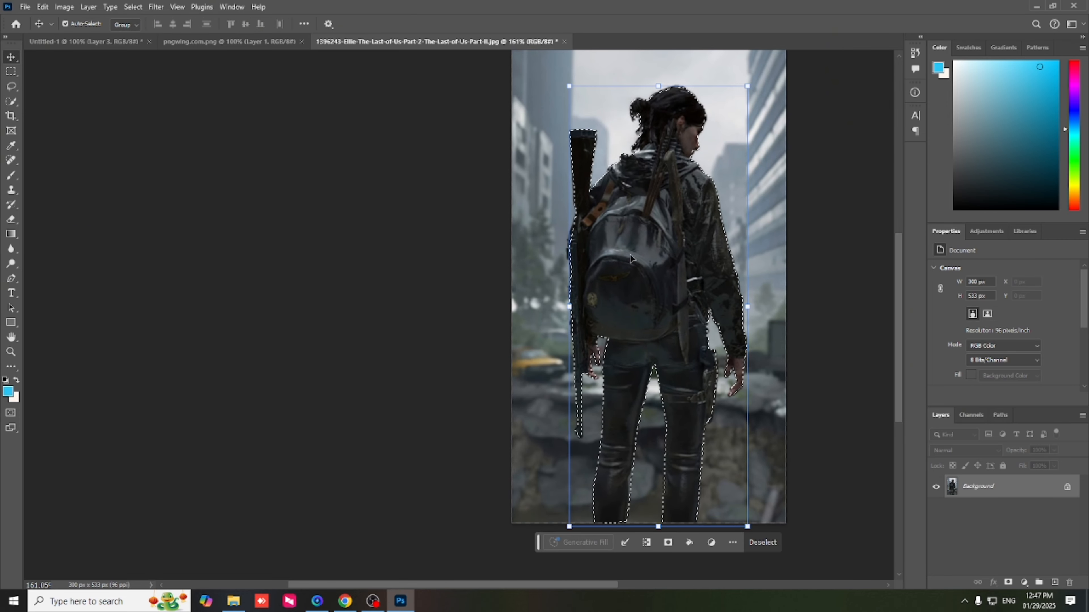
# Invert the selection so that it covers the background around the figure.
pyautogui.scroll(2, 675, 262)
pyautogui.scroll(-1, 675, 261)
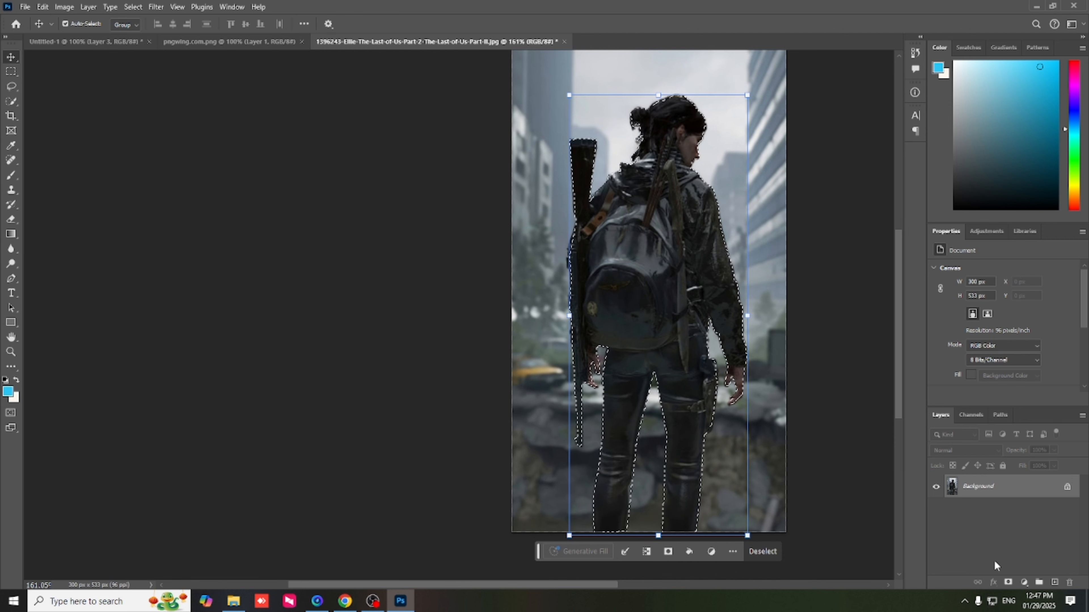
pyautogui.click(765, 312)
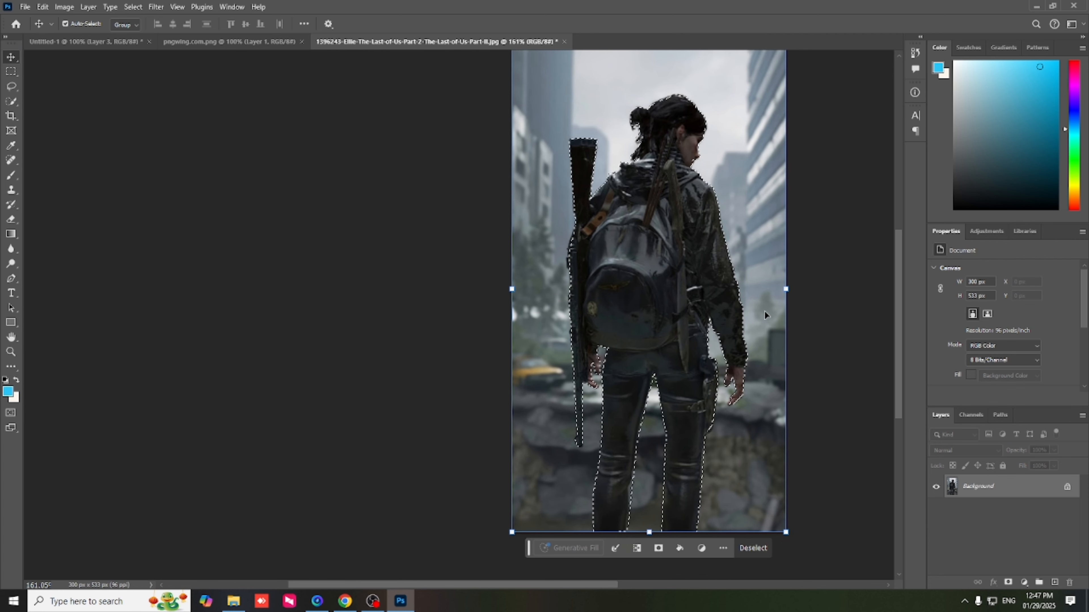
# Try filling the selected background with Content-Aware contents at 100% opacity, and undo the fill.
pyautogui.press('Delete')
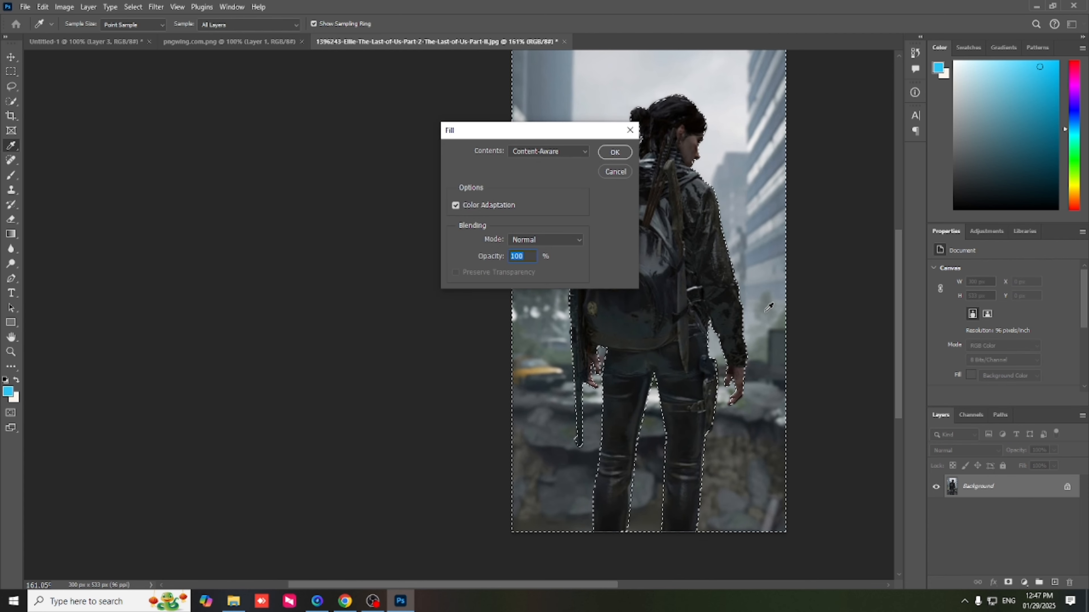
pyautogui.click(615, 152)
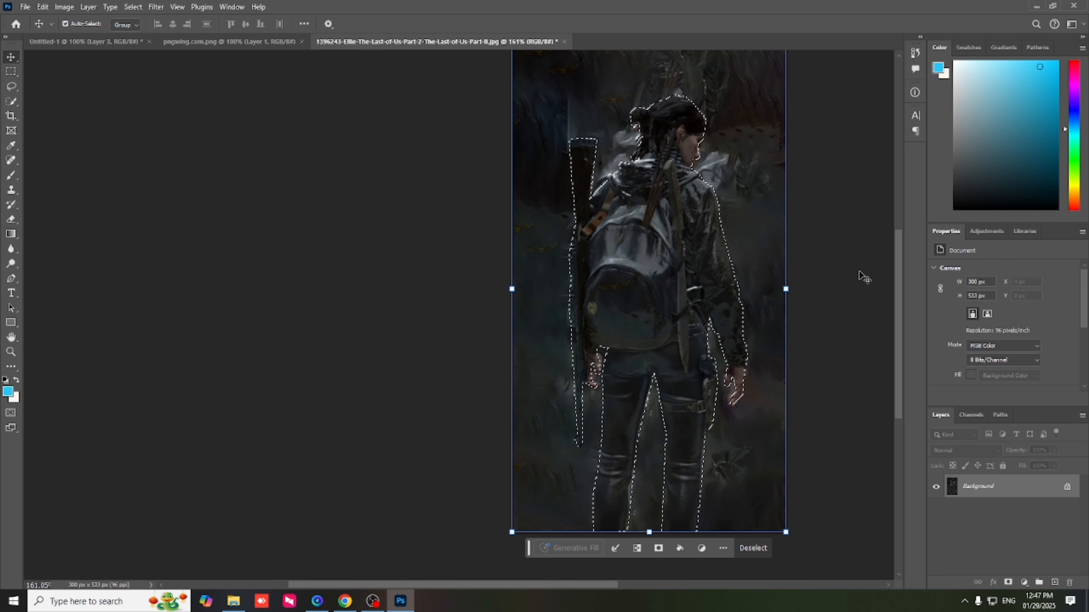
pyautogui.hotkey('ctrl', 'z')
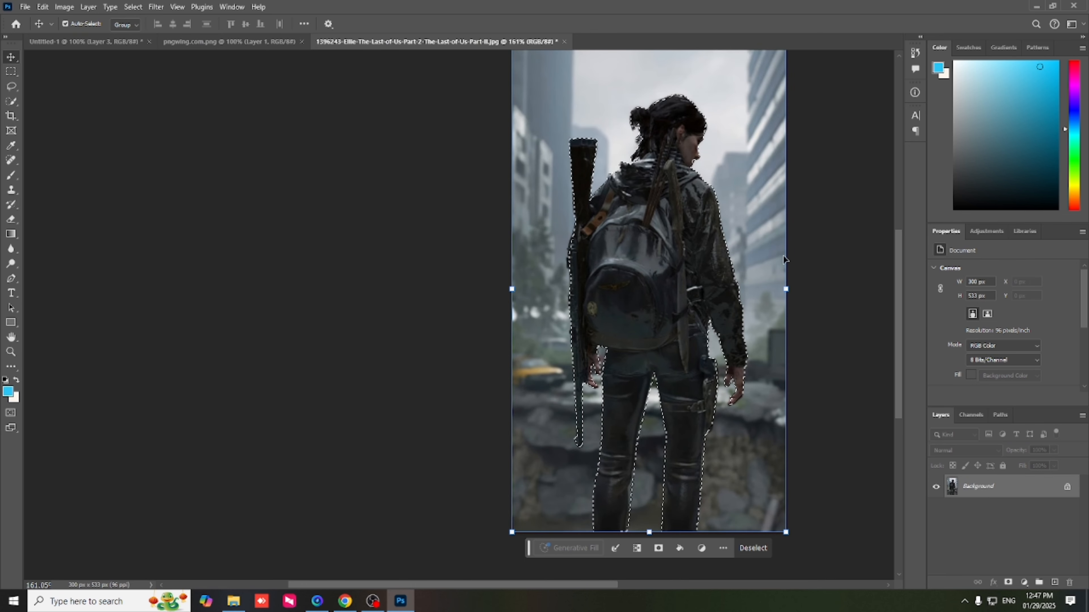
# Convert the locked Background into Layer 0 and try deleting the selected area around the figure, undoing the deletion.
pyautogui.doubleClick(1028, 489)
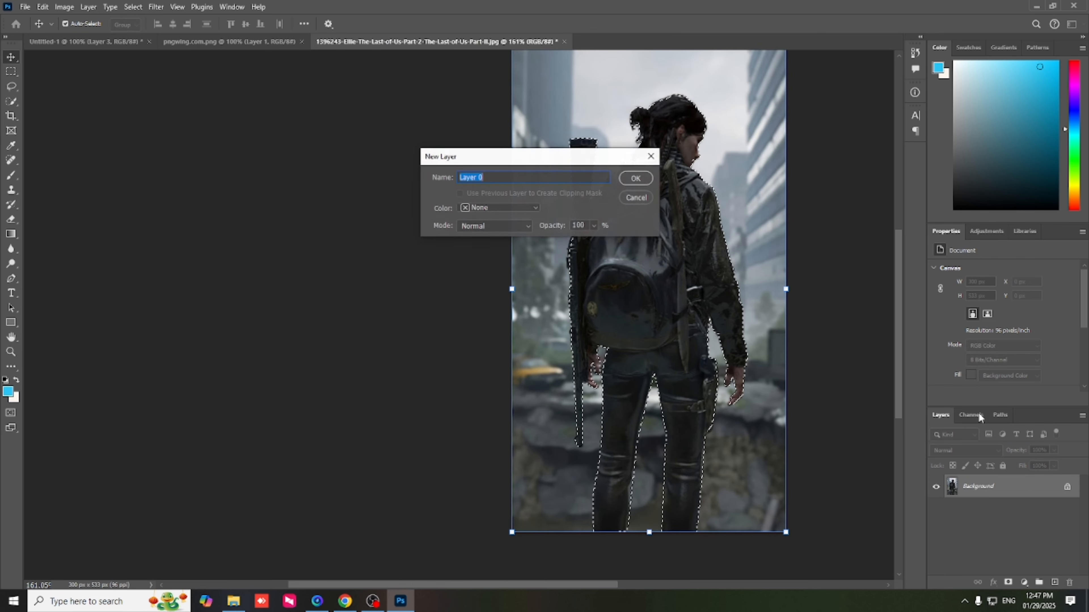
pyautogui.click(636, 178)
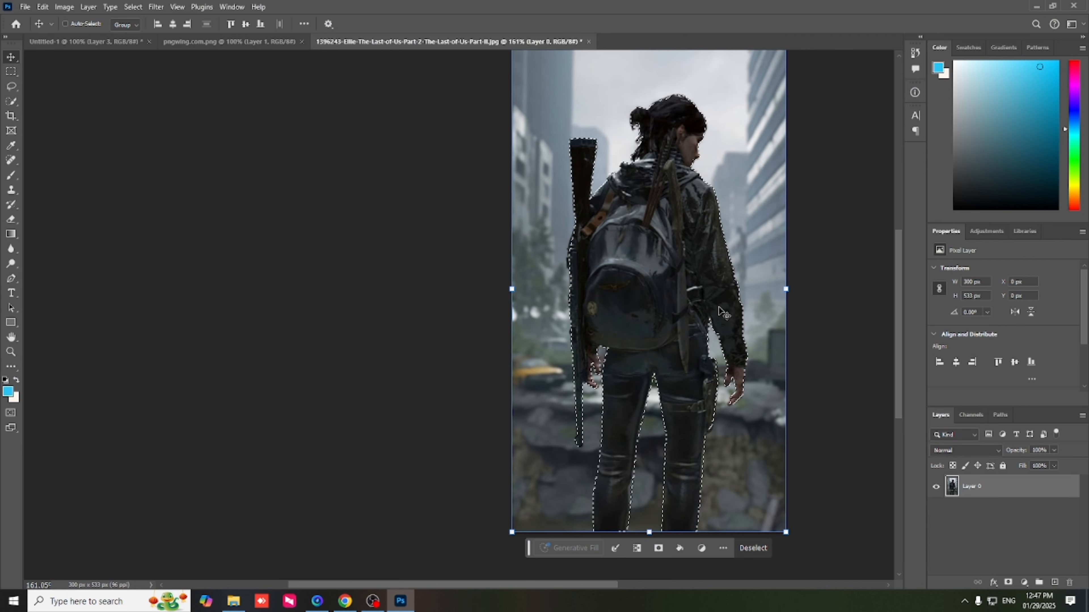
pyautogui.press('Delete')
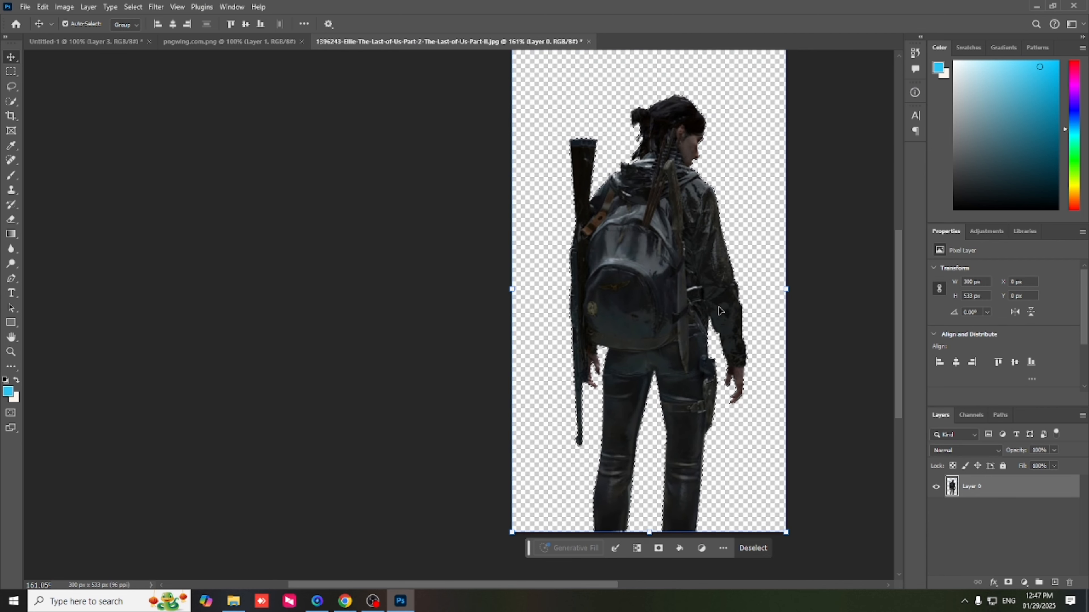
pyautogui.hotkey('ctrl', 'z')
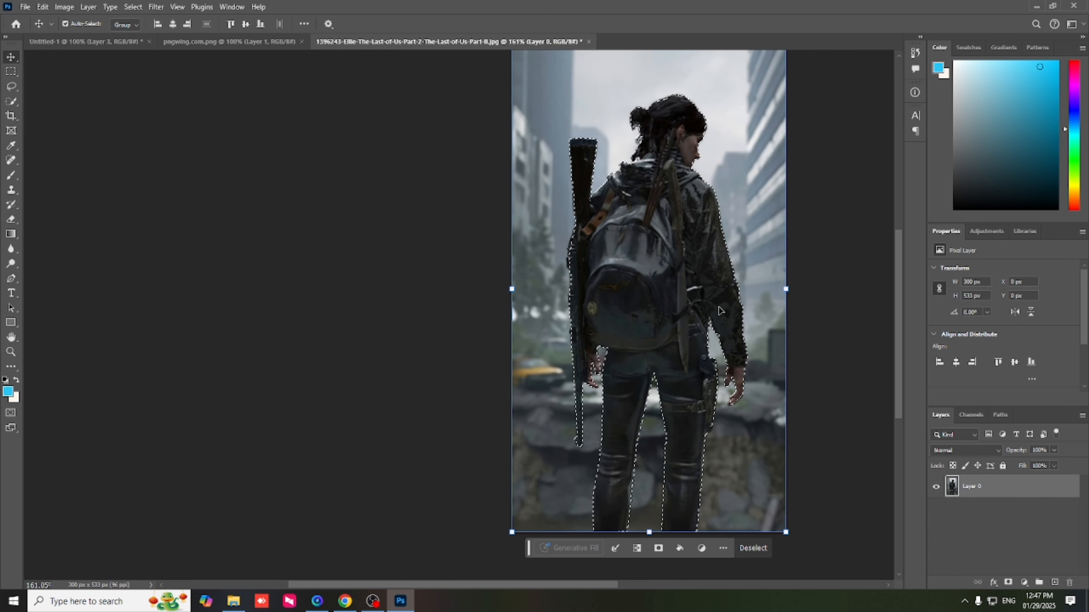
# Try deleting the selected background of Layer 0 once more, and undo the deletion.
pyautogui.press('Delete')
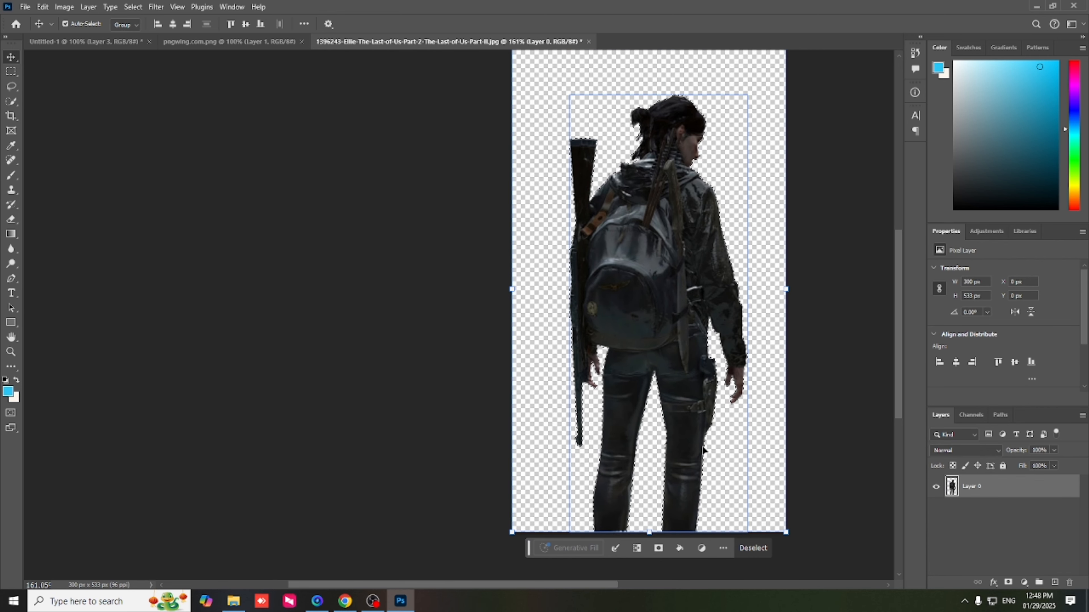
pyautogui.hotkey('ctrl', 'z')
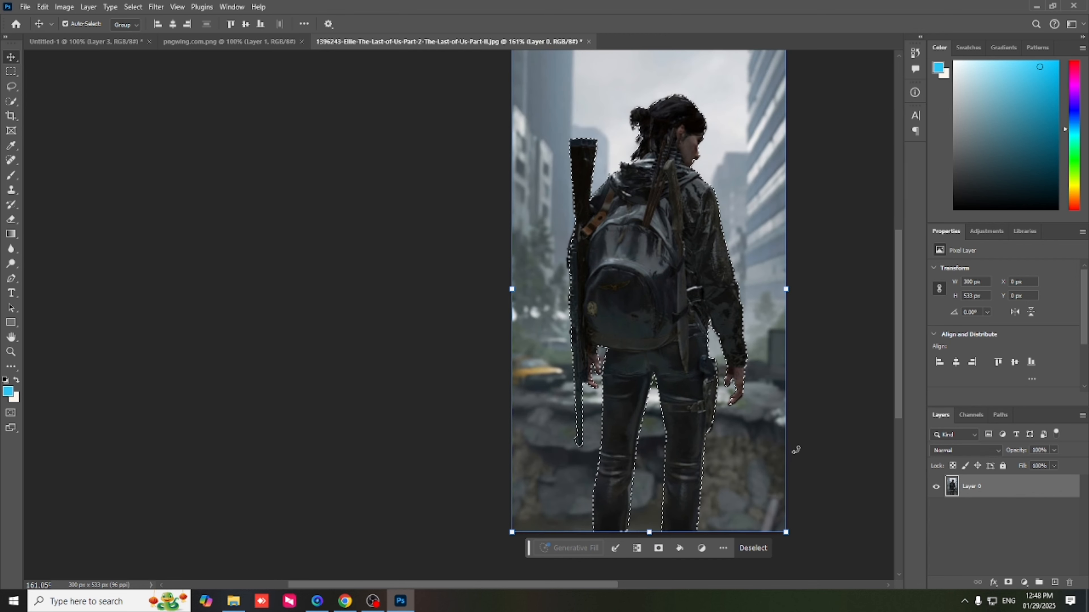
pyautogui.scroll(1, 814, 449)
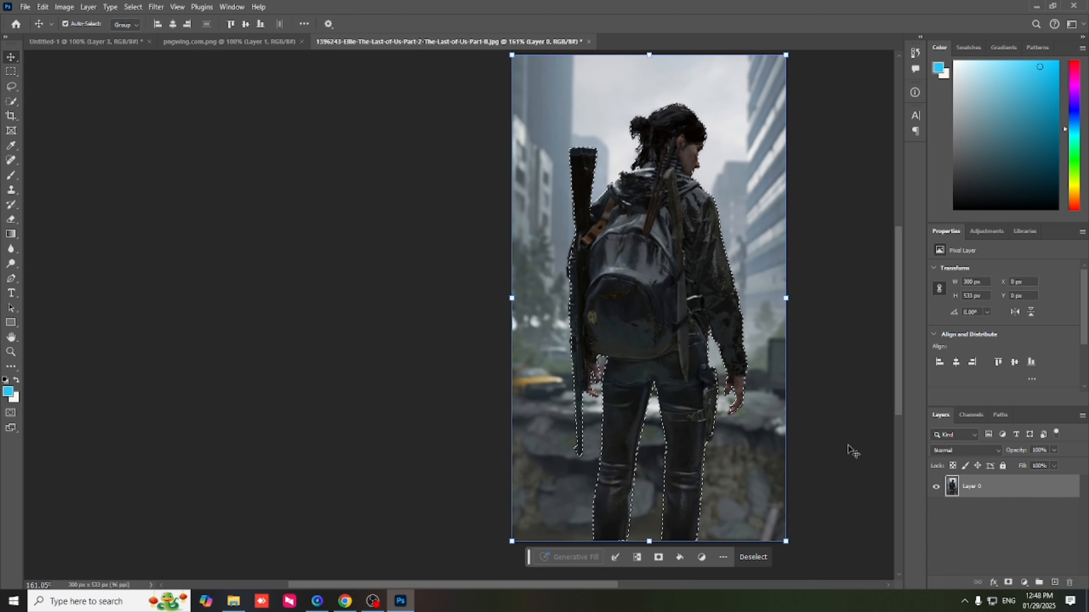
# Add a layer mask to Layer 0 from the selection and invert the mask so that only the figure shows.
pyautogui.click(1009, 583)
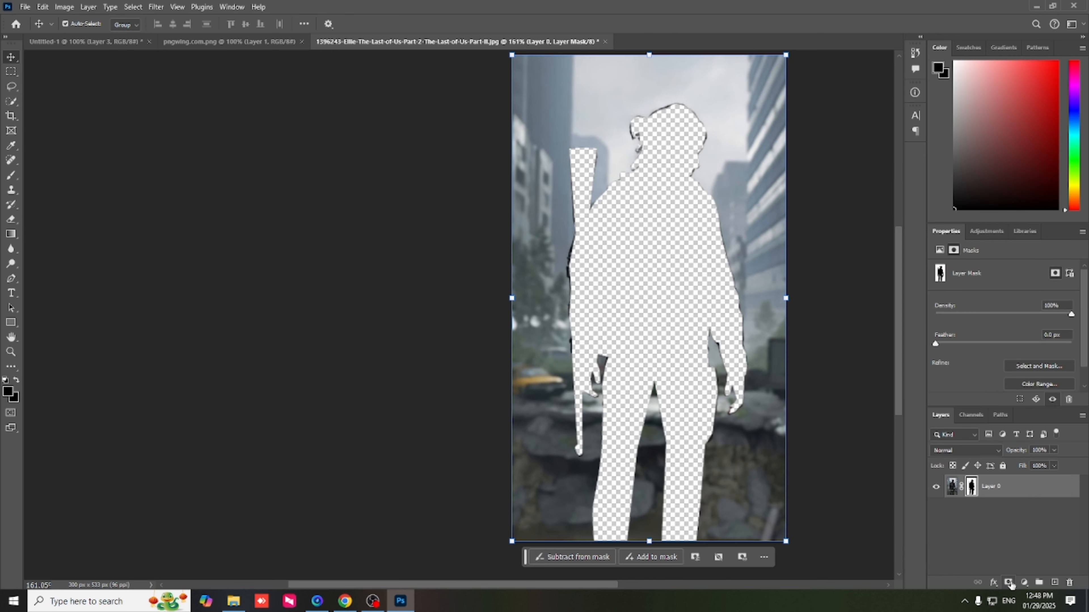
pyautogui.click(1011, 532)
pyautogui.click(971, 489)
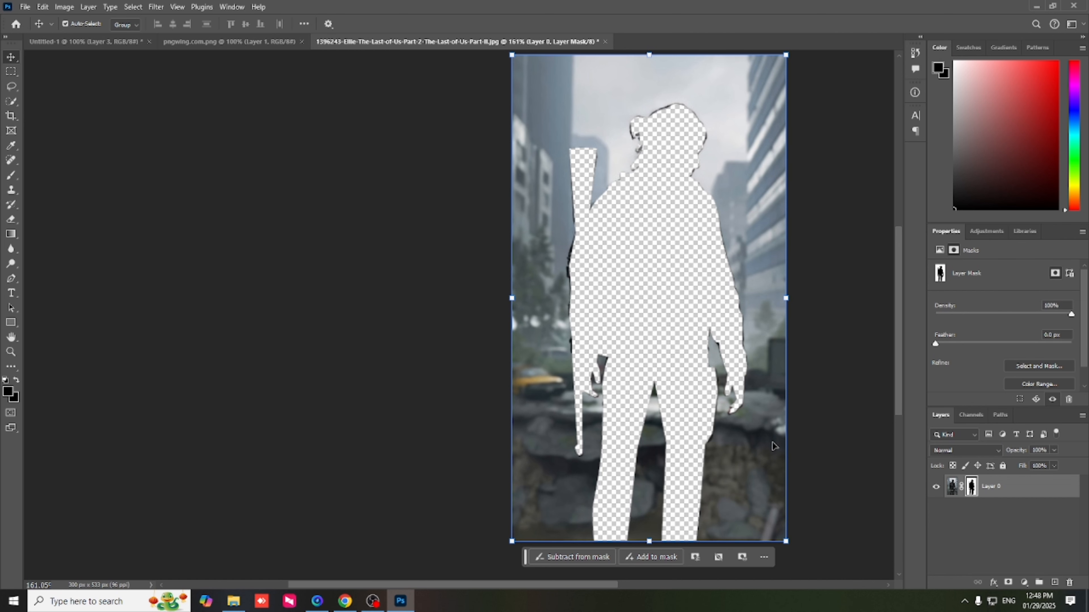
pyautogui.hotkey('ctrl', 'i')
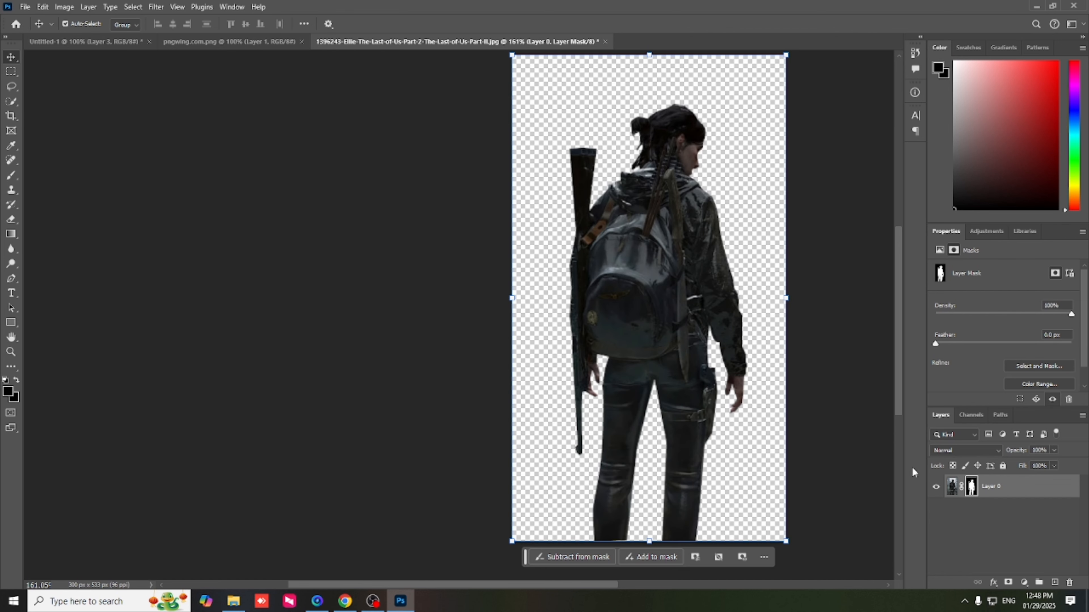
pyautogui.hotkey('ctrl', 'i')
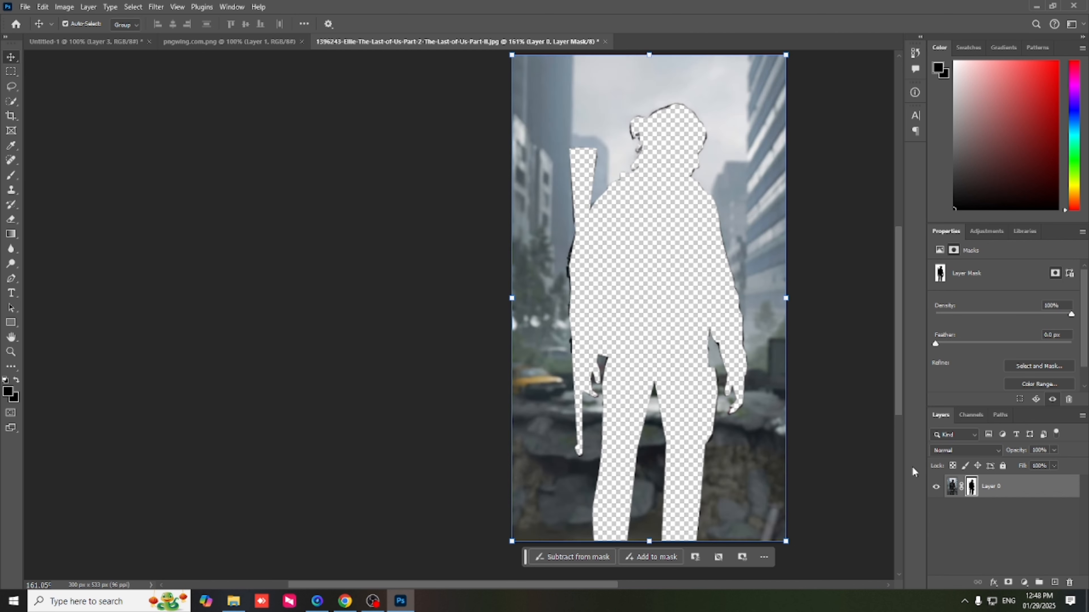
pyautogui.hotkey('ctrl', 'i')
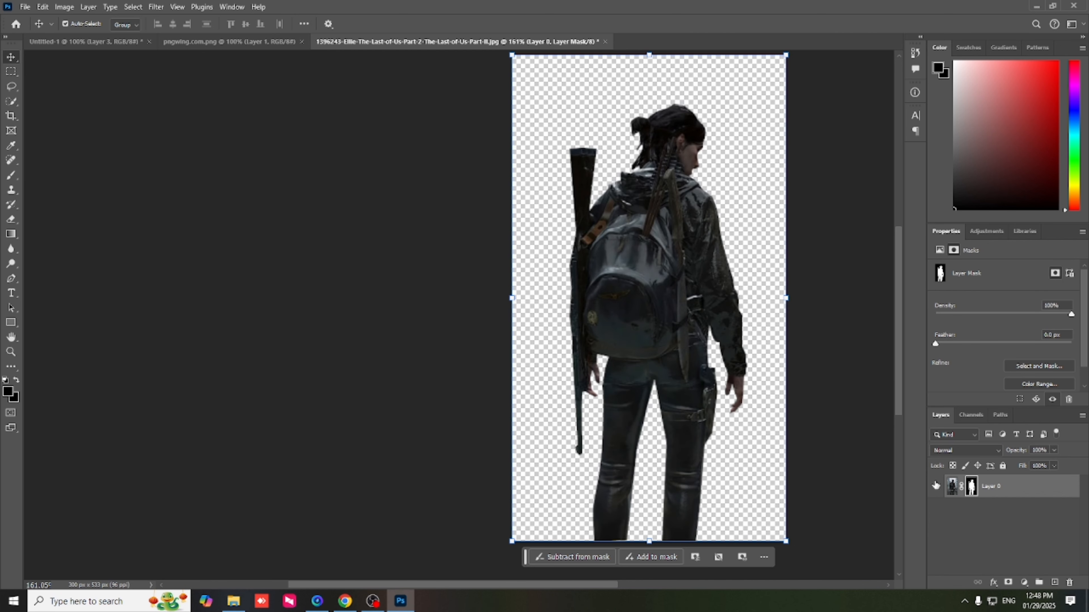
pyautogui.scroll(1, 805, 416)
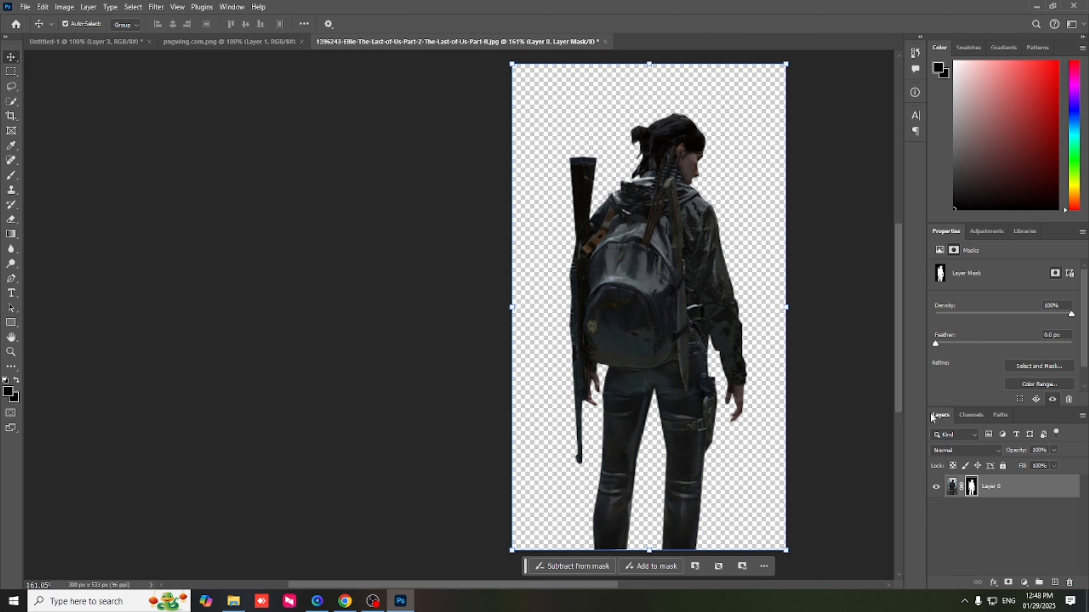
# Switch to the Untitled-1 document with the gradient and birds, and select Layer 2.
pyautogui.click(213, 40)
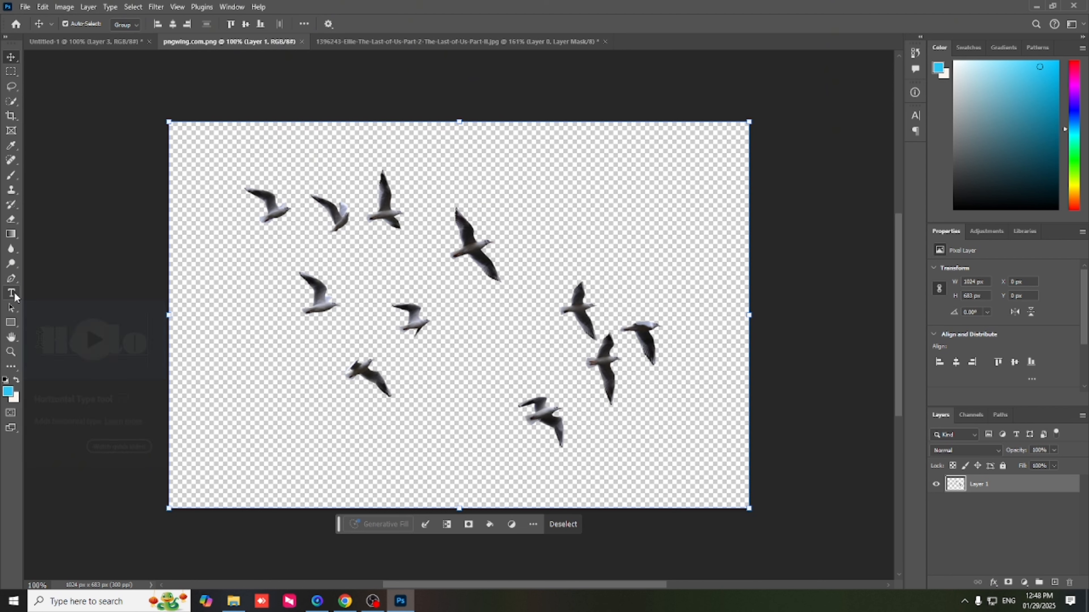
pyautogui.click(147, 39)
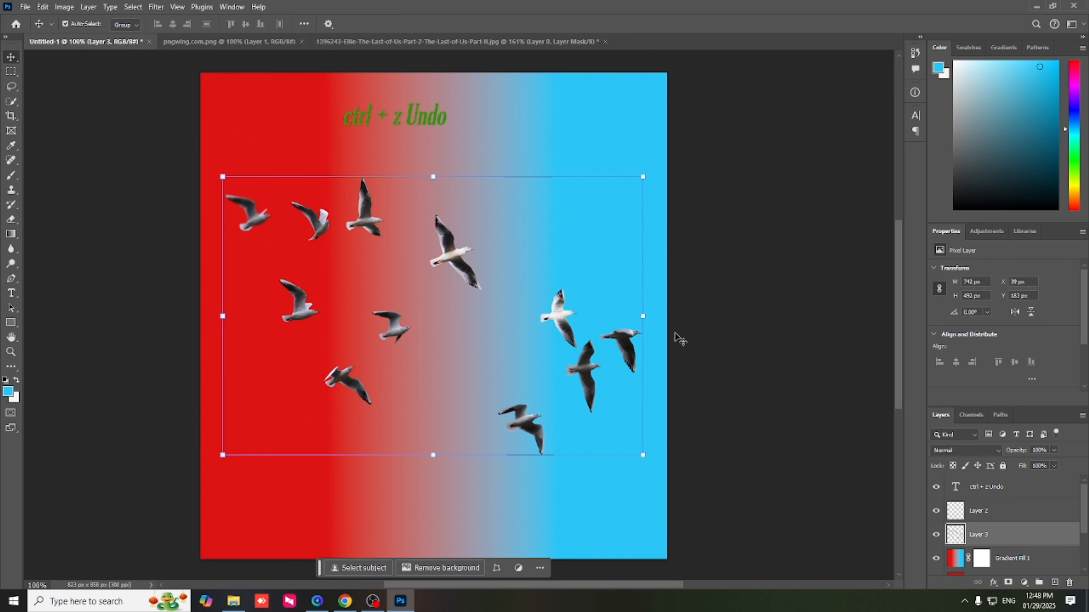
pyautogui.press('y')
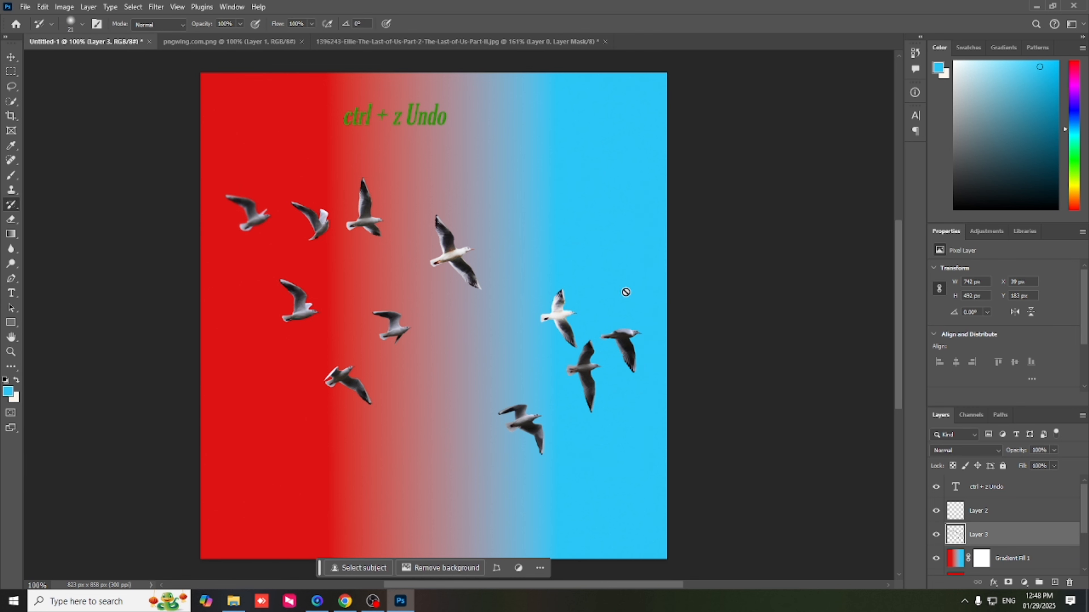
pyautogui.click(1003, 513)
# Add a paragraph text box below the green title, containing "bvciszduvbhsiDvbckSJvb kxmkHC;iuSD".
pyautogui.click(12, 293)
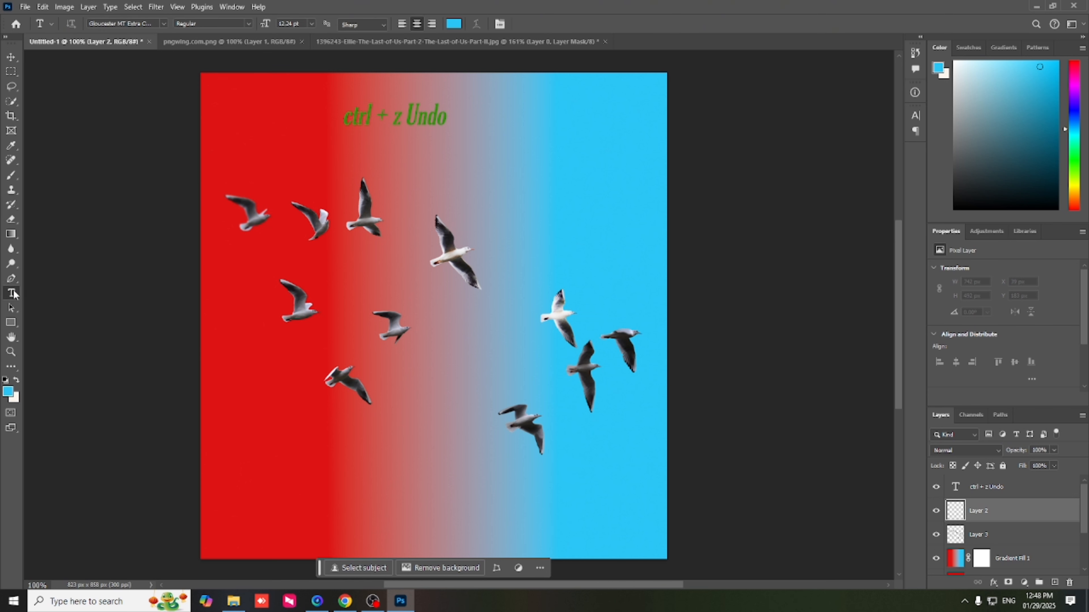
pyautogui.moveTo(300, 164); pyautogui.dragTo(622, 324)
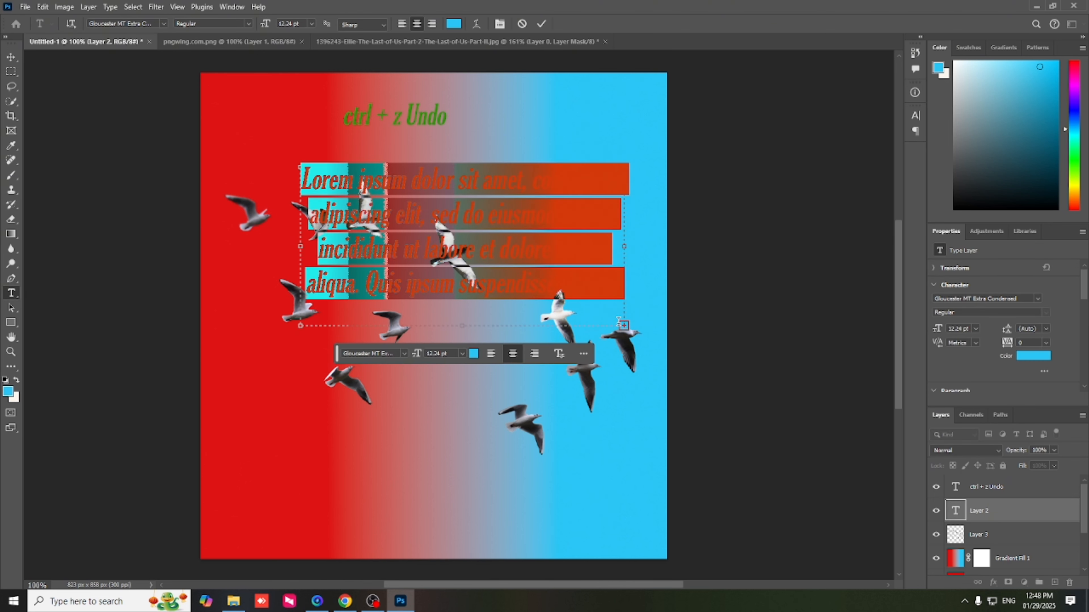
pyautogui.write('bvciszduvbhsiDvbckSJvb kxm')
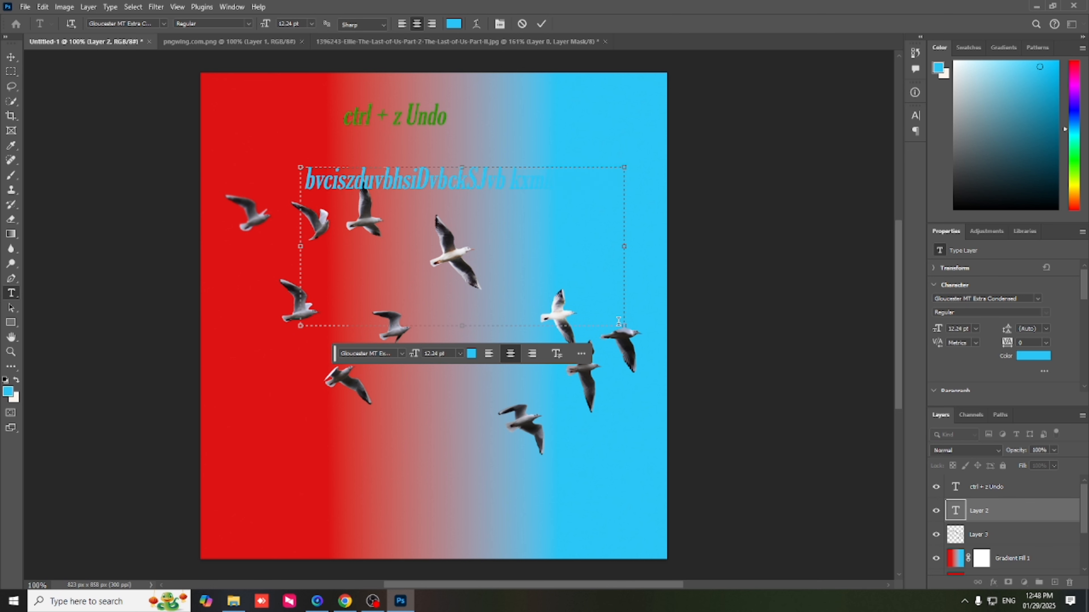
pyautogui.click(700, 227)
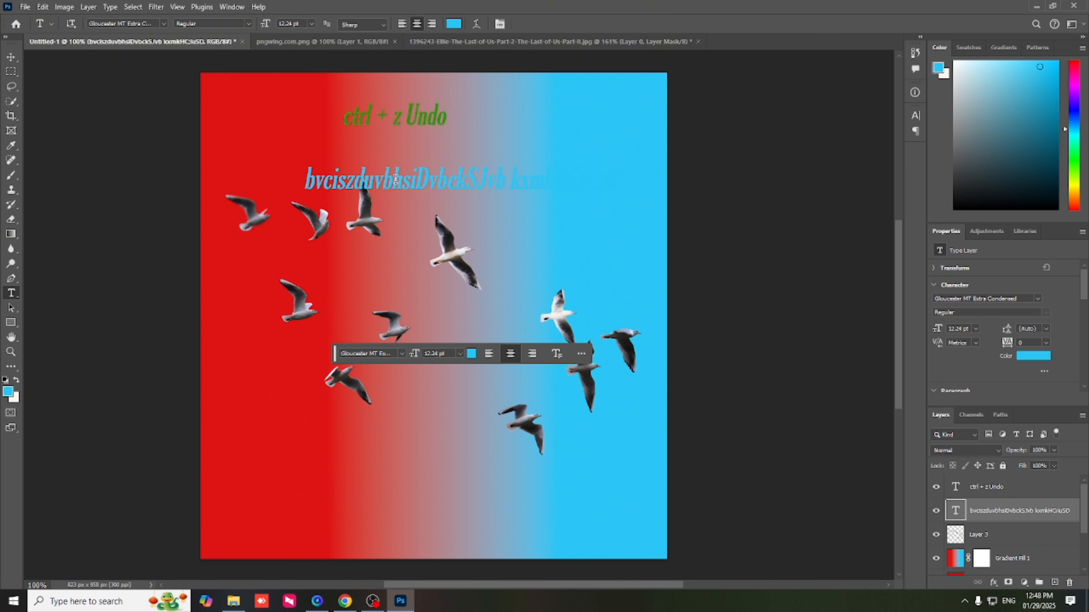
# Try the Bauhaus 93 font with All Caps on the whole new text line.
pyautogui.click(323, 177)
pyautogui.moveTo(305, 181); pyautogui.dragTo(639, 200)
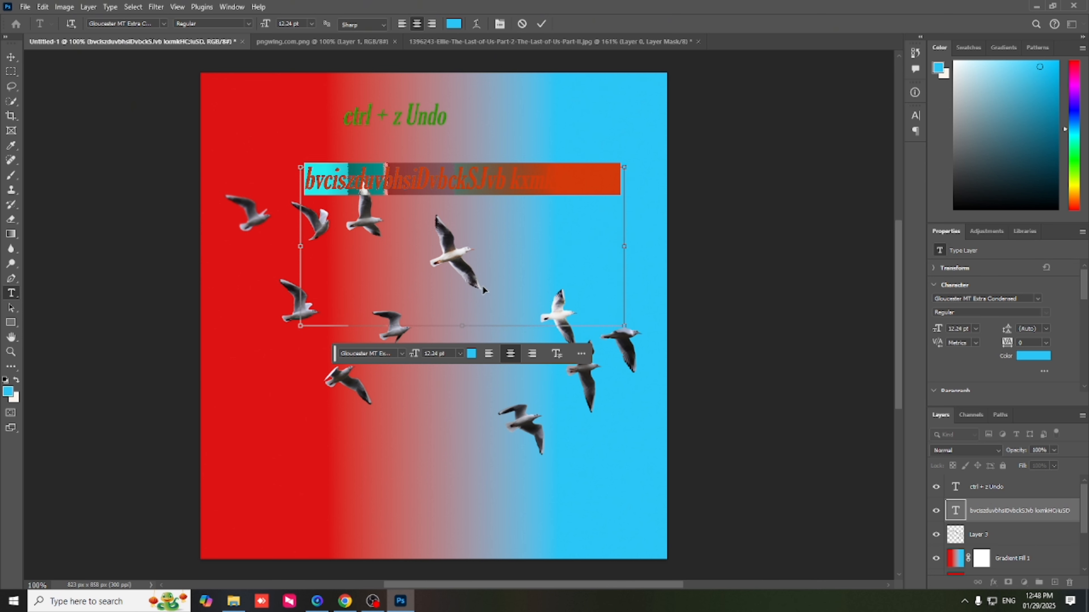
pyautogui.hotkey('ctrl', 't')
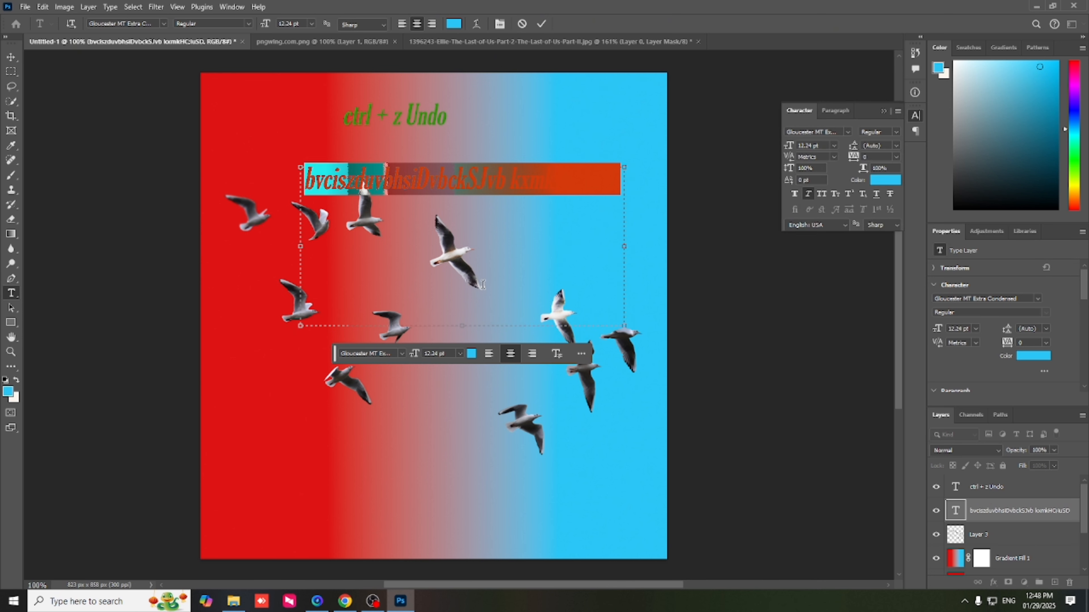
pyautogui.click(847, 133)
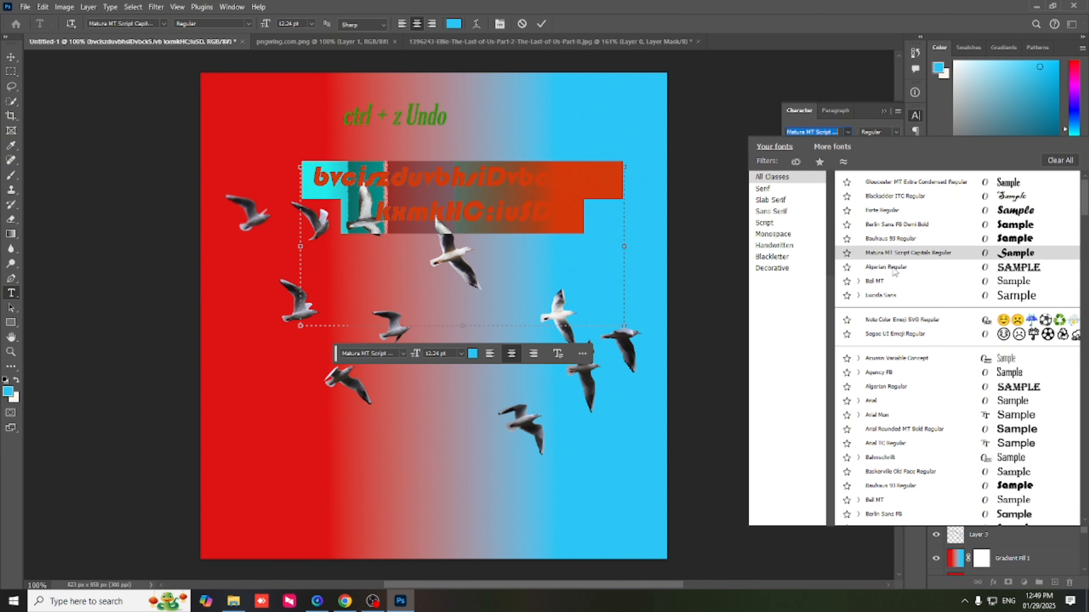
pyautogui.click(918, 239)
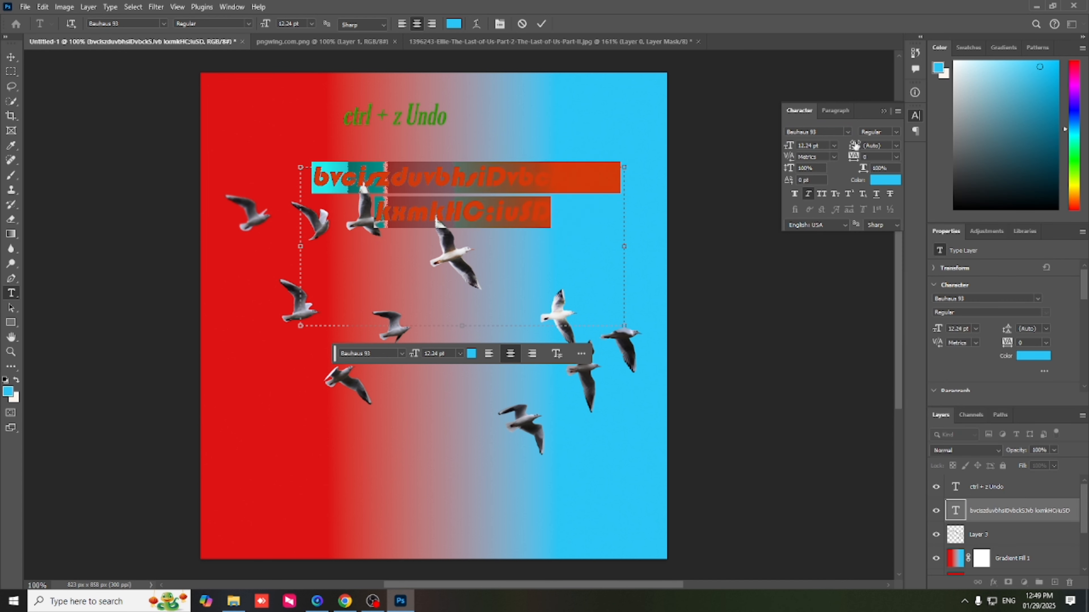
pyautogui.click(821, 193)
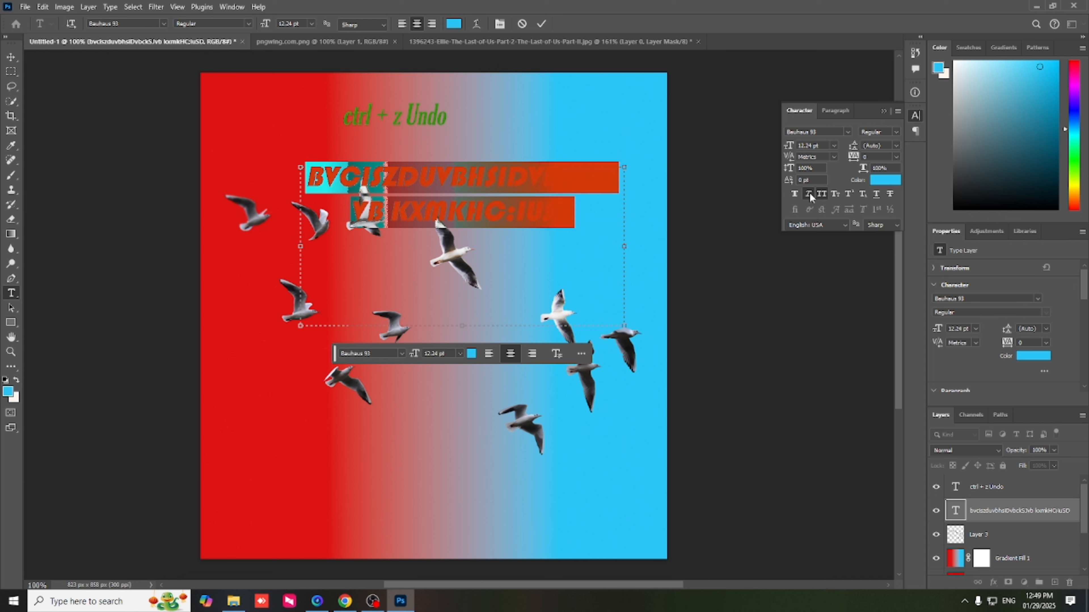
# Try recolouring the selected text black and commit it, then undo the text's formatting changes.
pyautogui.click(885, 180)
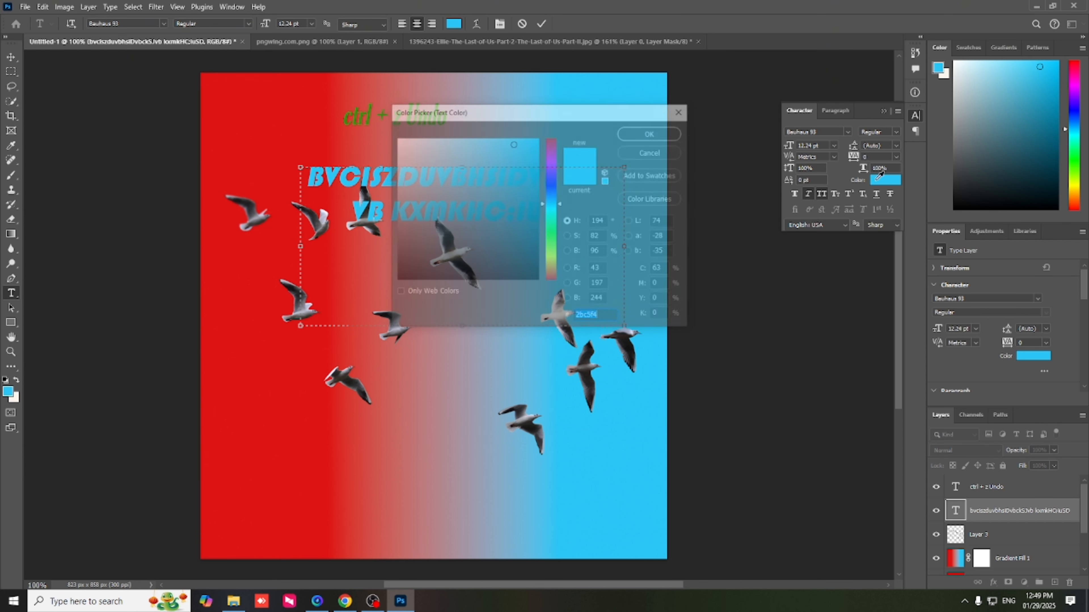
pyautogui.moveTo(521, 145); pyautogui.dragTo(531, 328)
pyautogui.click(661, 136)
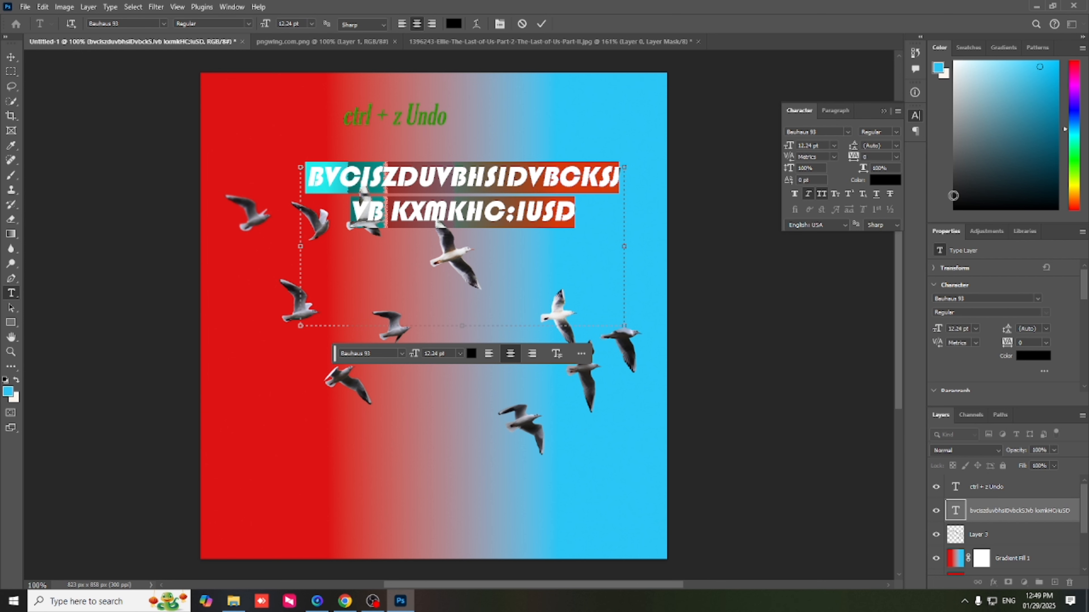
pyautogui.hotkey('ctrl', 'Return')
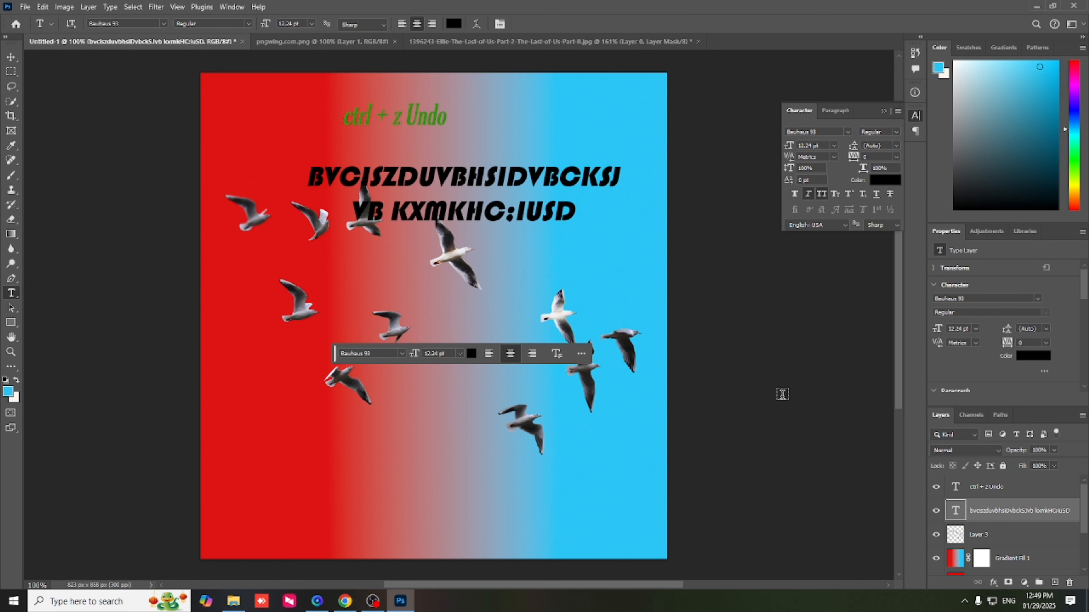
pyautogui.hotkey('ctrl', 'z')
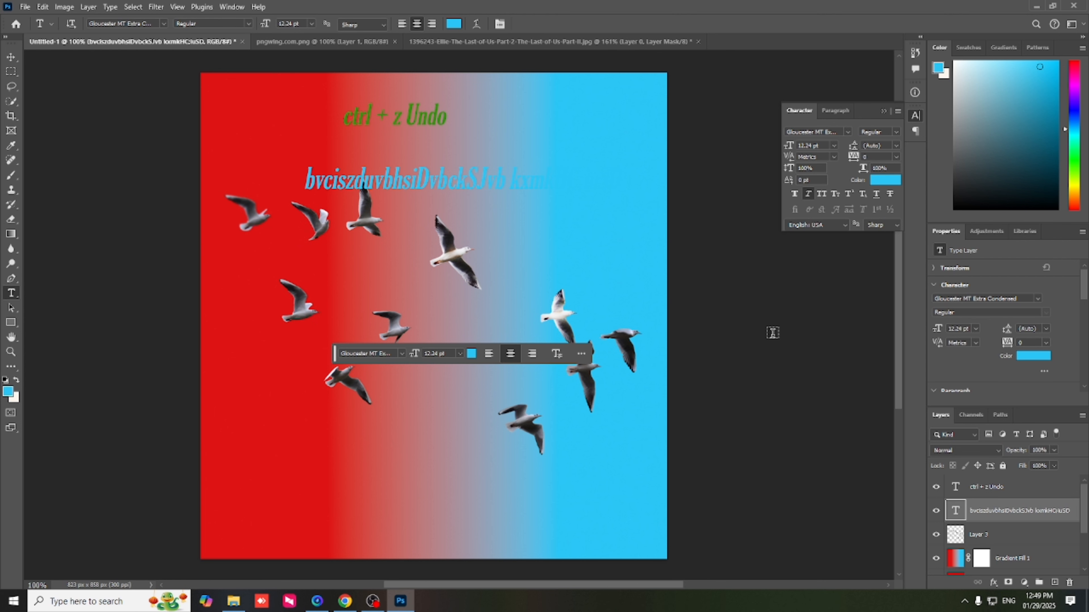
# Recolour the whole blue text line black, commit the edit and close the character settings.
pyautogui.click(387, 183)
pyautogui.moveTo(304, 179); pyautogui.dragTo(660, 210)
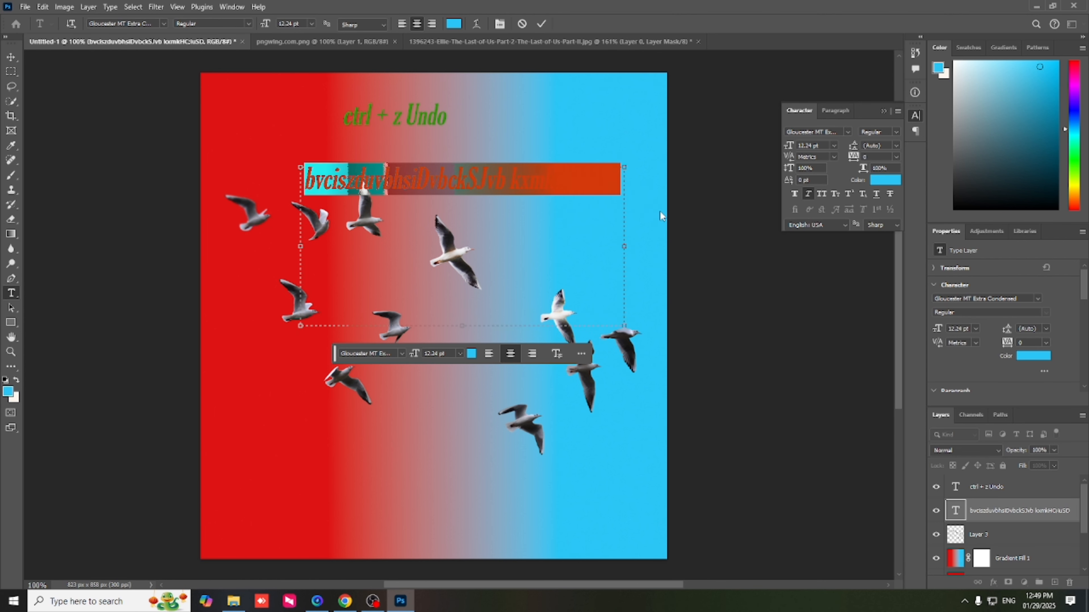
pyautogui.press('BackSpace')
pyautogui.hotkey('ctrl', 'z')
pyautogui.click(885, 180)
pyautogui.write('000000')
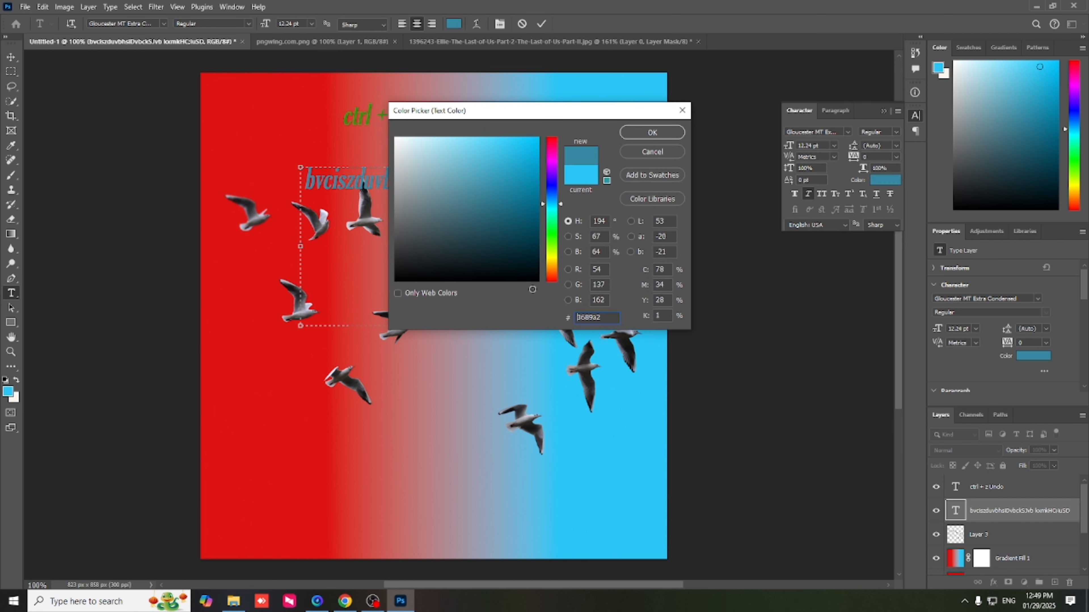
pyautogui.click(660, 130)
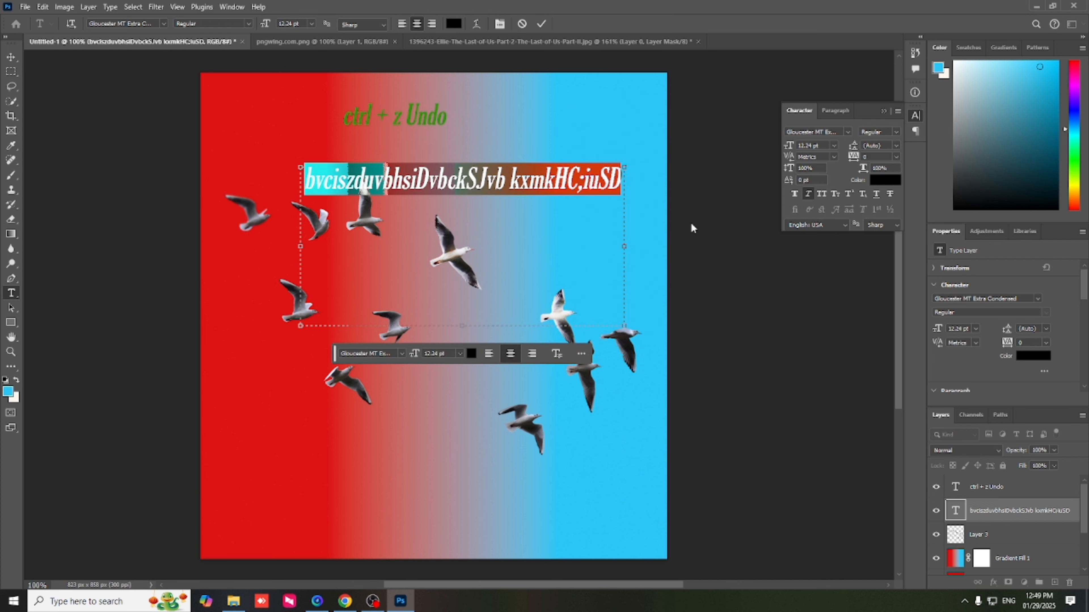
pyautogui.click(876, 432)
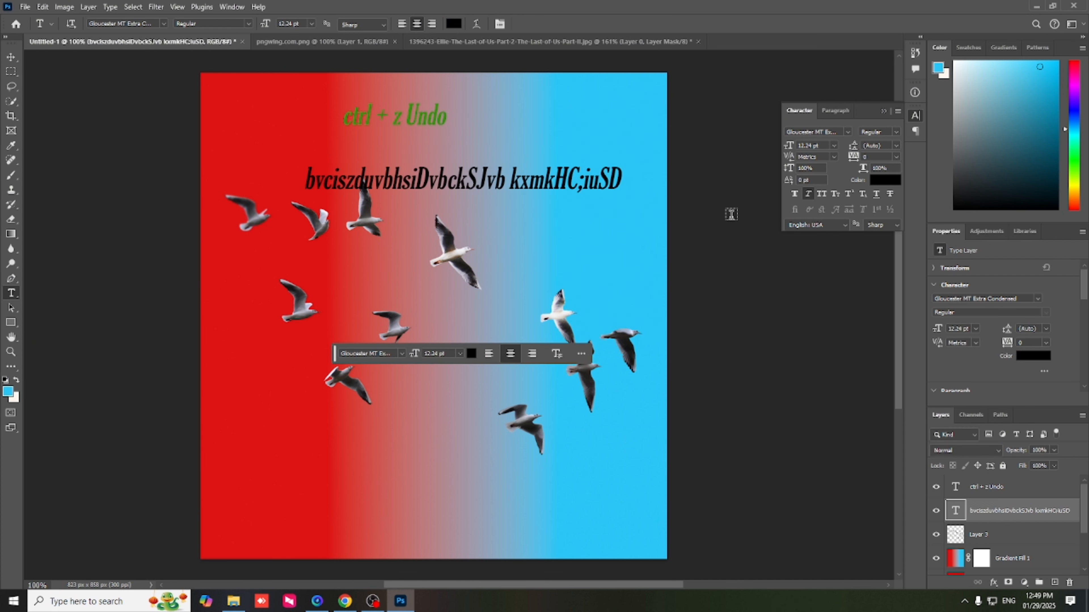
pyautogui.click(916, 115)
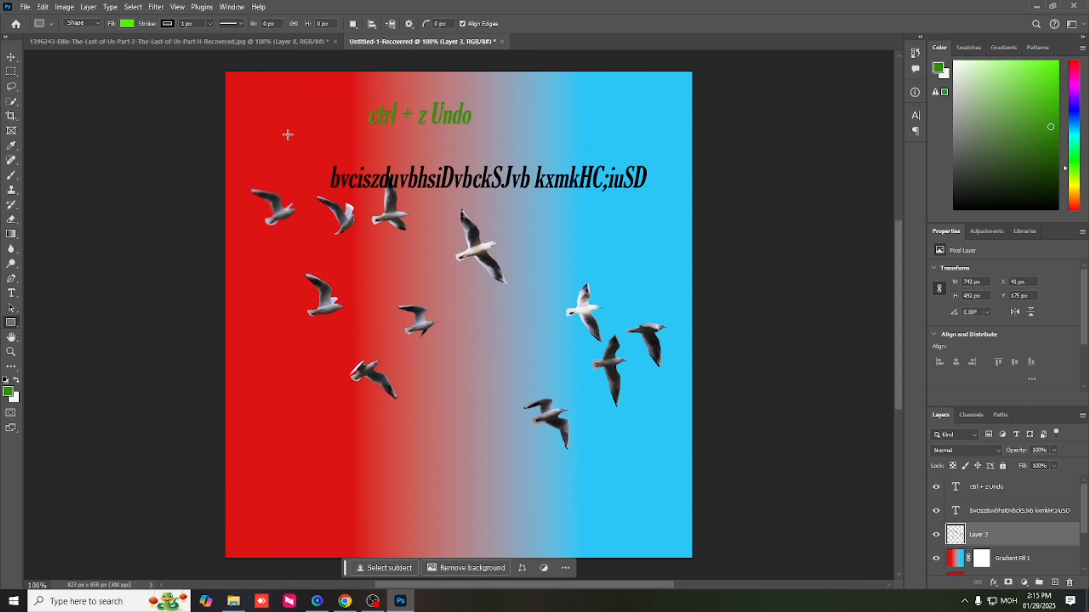
# Draw two green rectangles: about 291 × 591 px over the left-hand birds, and about 269 × 88 px near the canvas's upper right.
pyautogui.moveTo(287, 134); pyautogui.dragTo(452, 469)
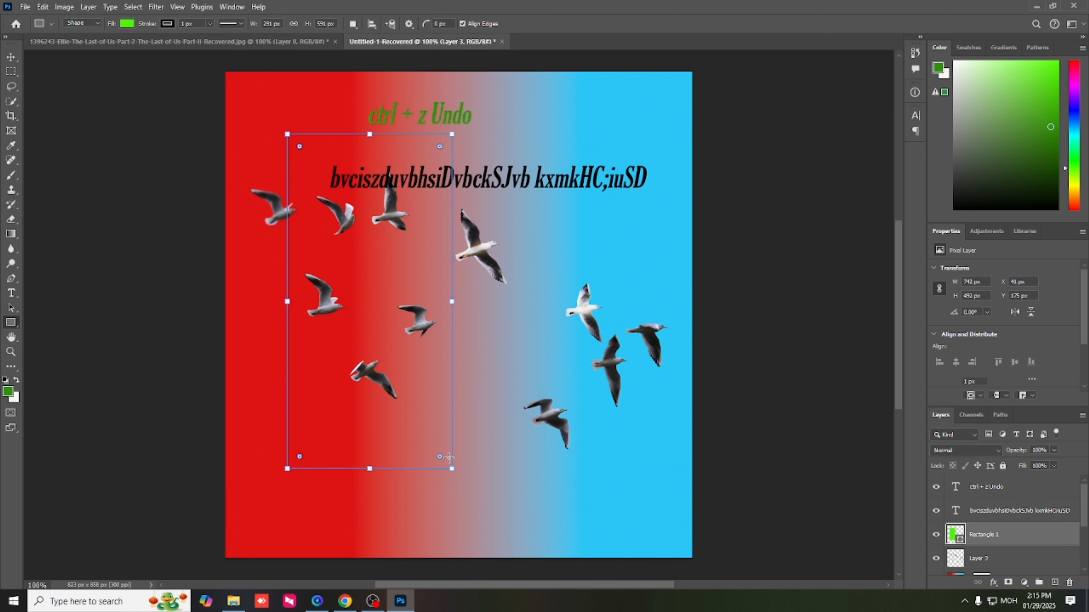
pyautogui.click(1057, 197)
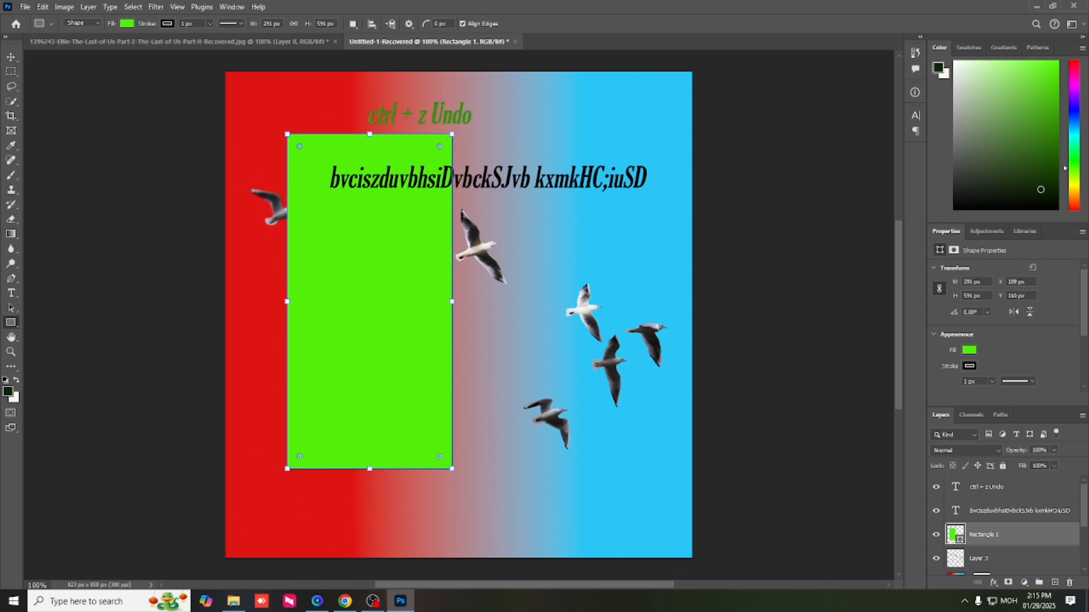
pyautogui.moveTo(492, 137); pyautogui.dragTo(644, 186)
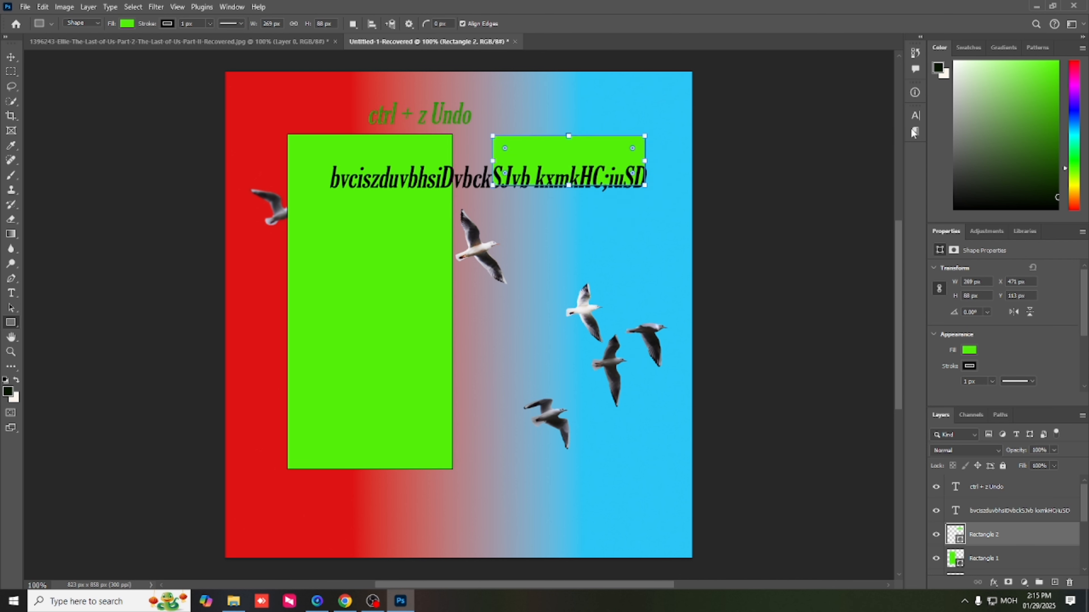
# Set the foreground colour to black and change the smaller rectangle's fill to golden orange.
pyautogui.click(1028, 210)
pyautogui.click(8, 391)
pyautogui.click(652, 132)
pyautogui.click(969, 351)
pyautogui.click(943, 410)
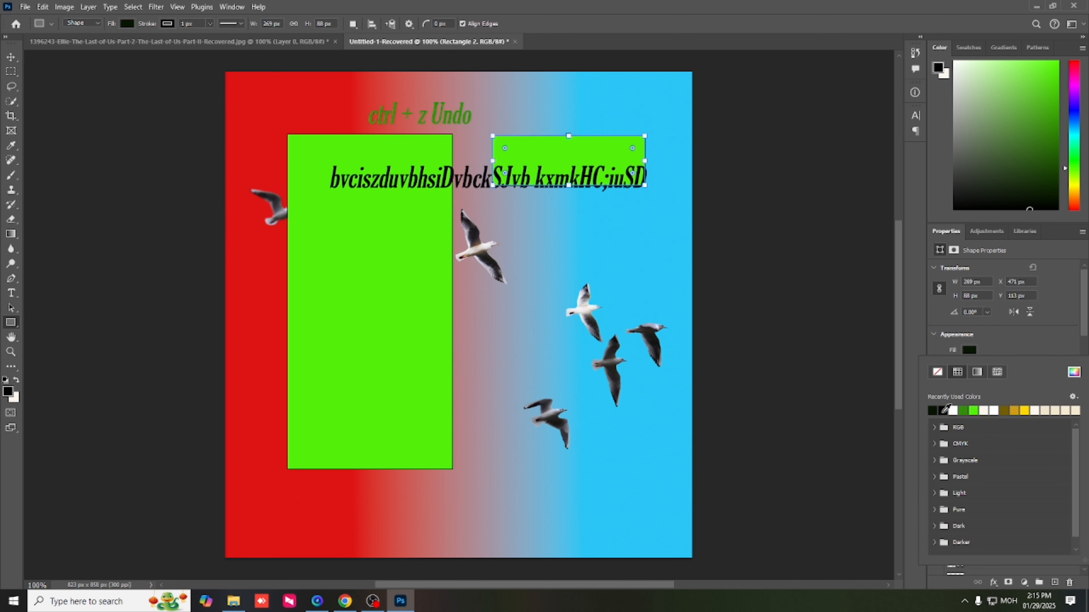
pyautogui.click(1014, 410)
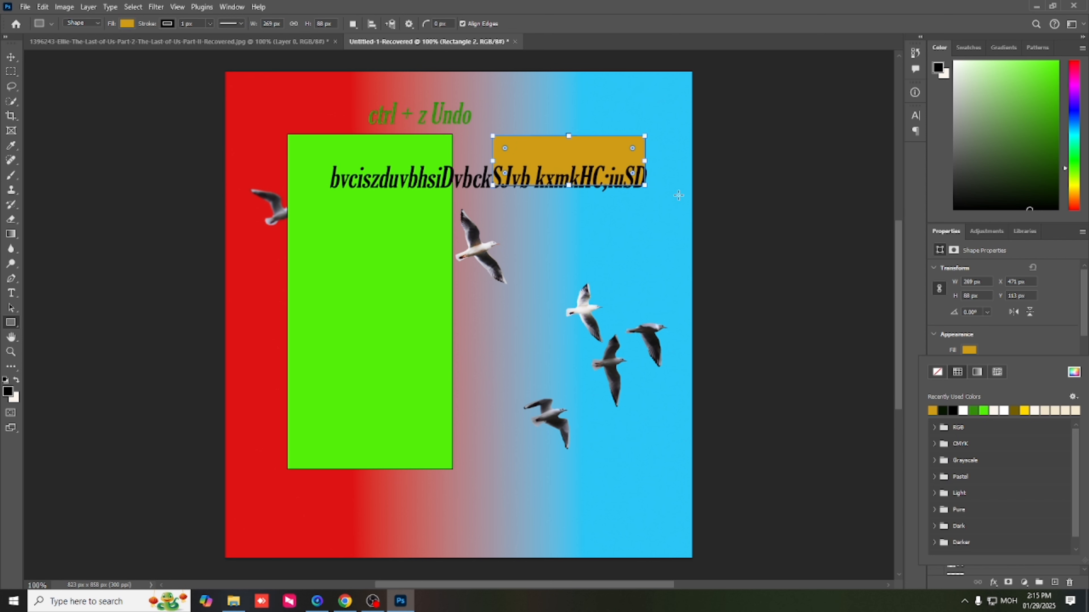
# Move the black text line's layer below both rectangle layers.
pyautogui.press('v')
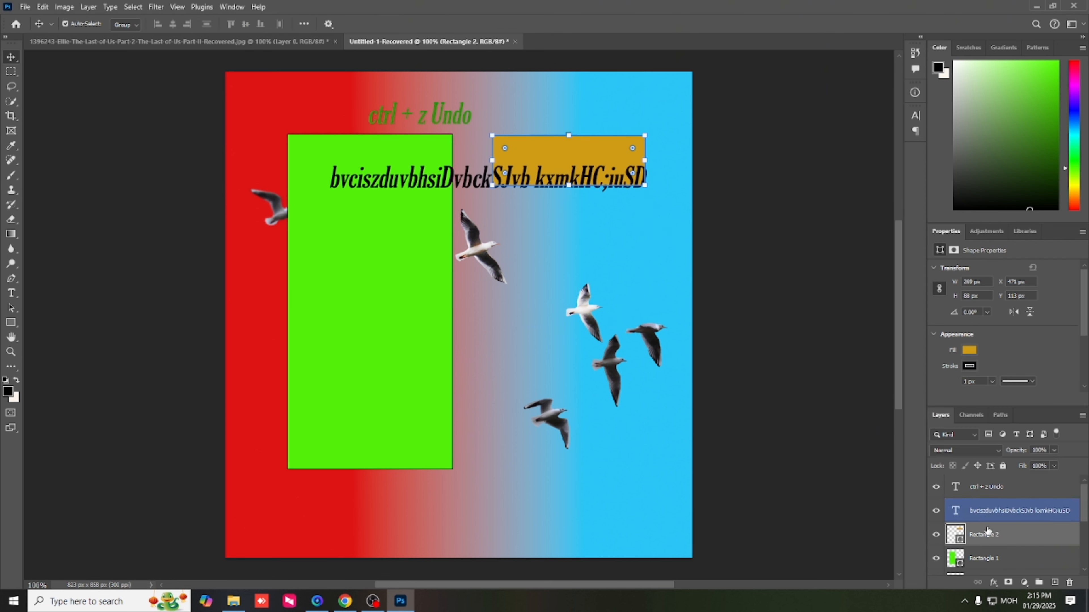
pyautogui.scroll(-1, 987, 528)
pyautogui.moveTo(993, 508); pyautogui.dragTo(1007, 537)
# Draw two overlapping golden-orange squares, about 247 px and 173 px wide, between the green rectangle and the birds at the canvas's right.
pyautogui.click(9, 325)
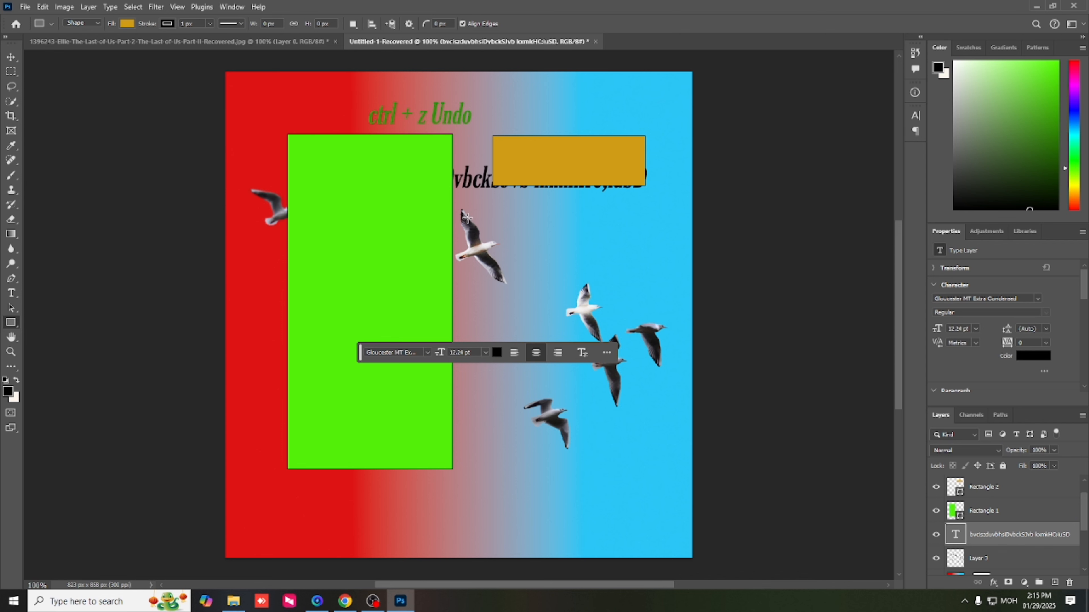
pyautogui.moveTo(467, 218); pyautogui.dragTo(605, 397)
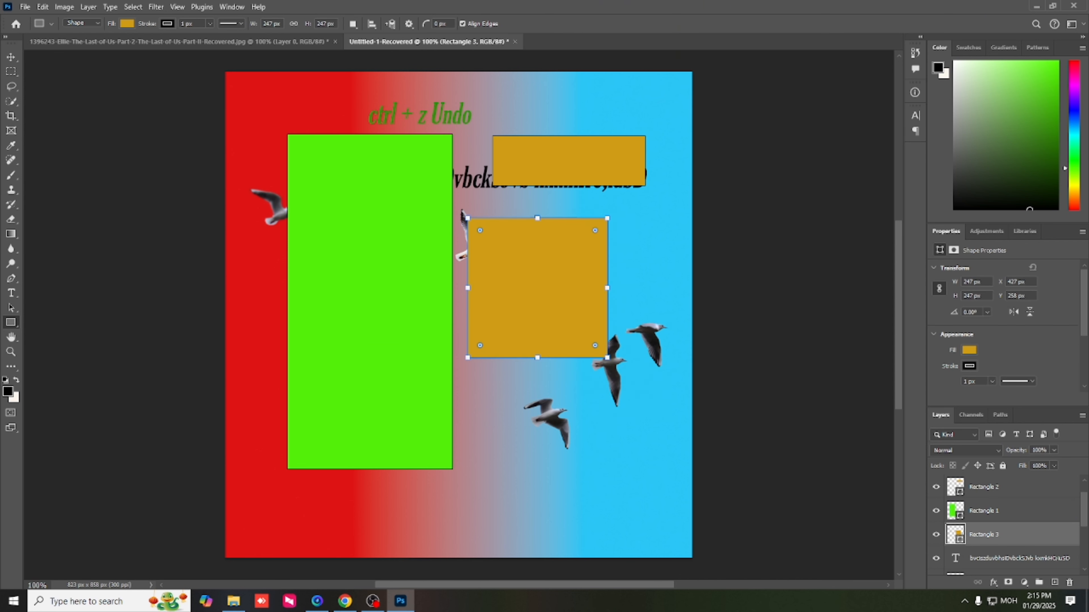
pyautogui.click(1070, 70)
pyautogui.moveTo(503, 169); pyautogui.dragTo(601, 266)
# Change the fill of the two golden squares to dark maroon and choose a lighter crimson as the foreground colour.
pyautogui.click(969, 350)
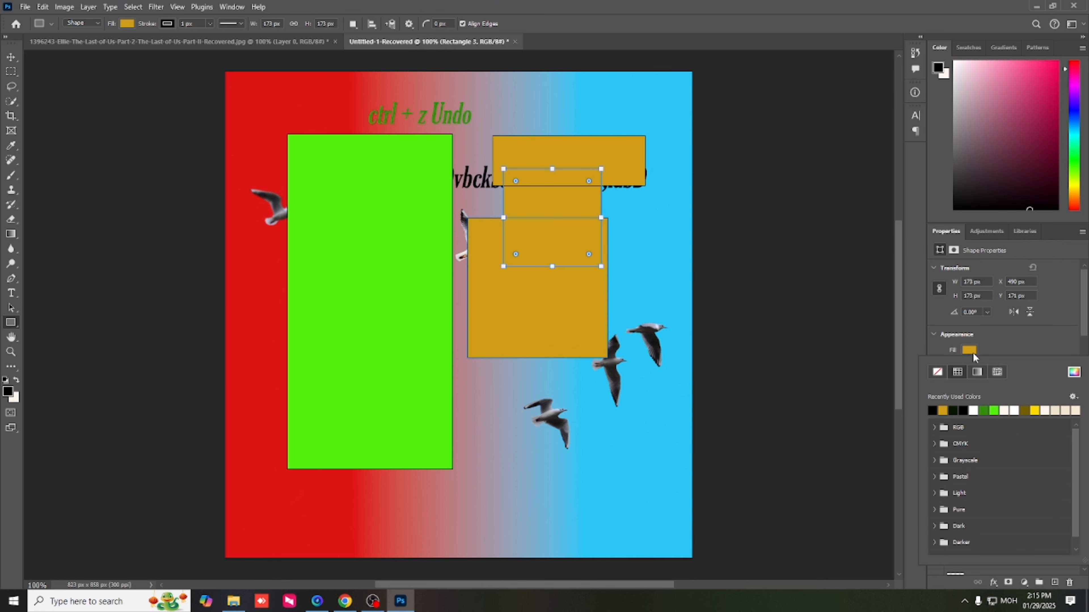
pyautogui.moveTo(1030, 150); pyautogui.dragTo(1046, 142)
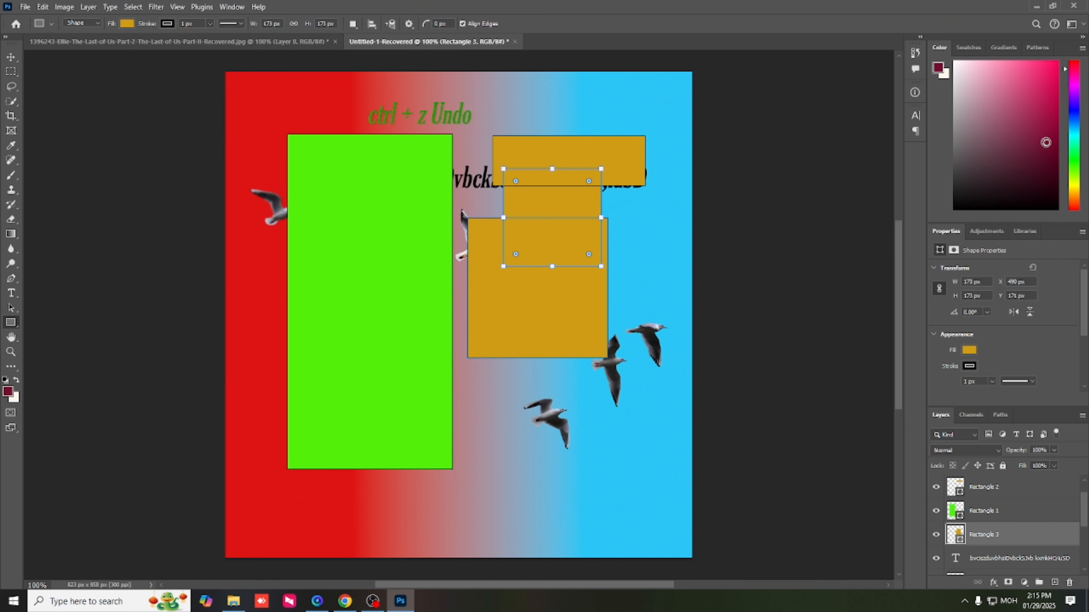
pyautogui.click(970, 350)
pyautogui.click(933, 410)
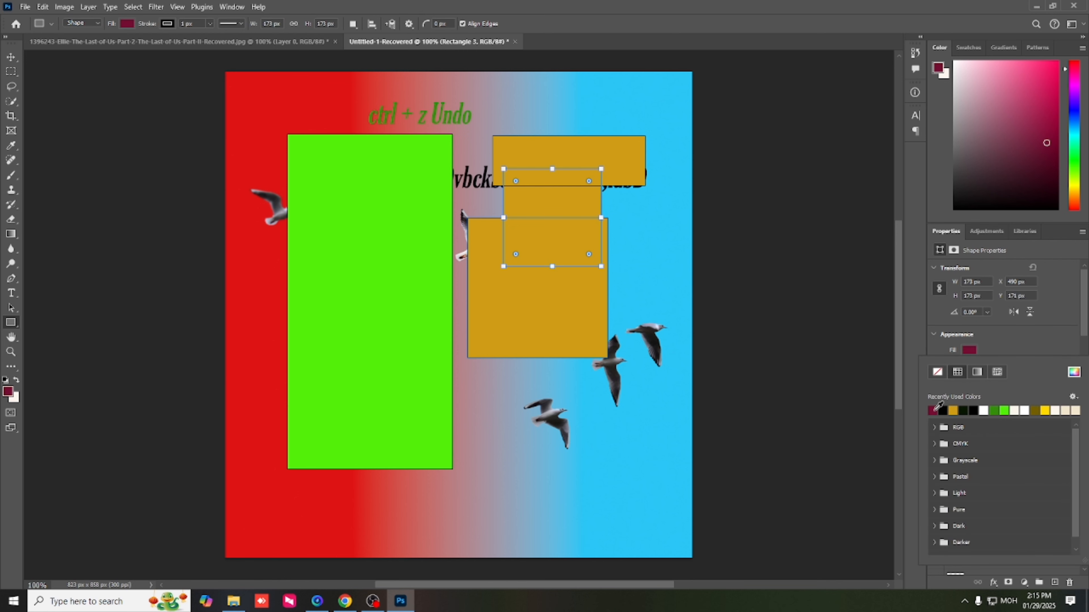
pyautogui.click(1026, 120)
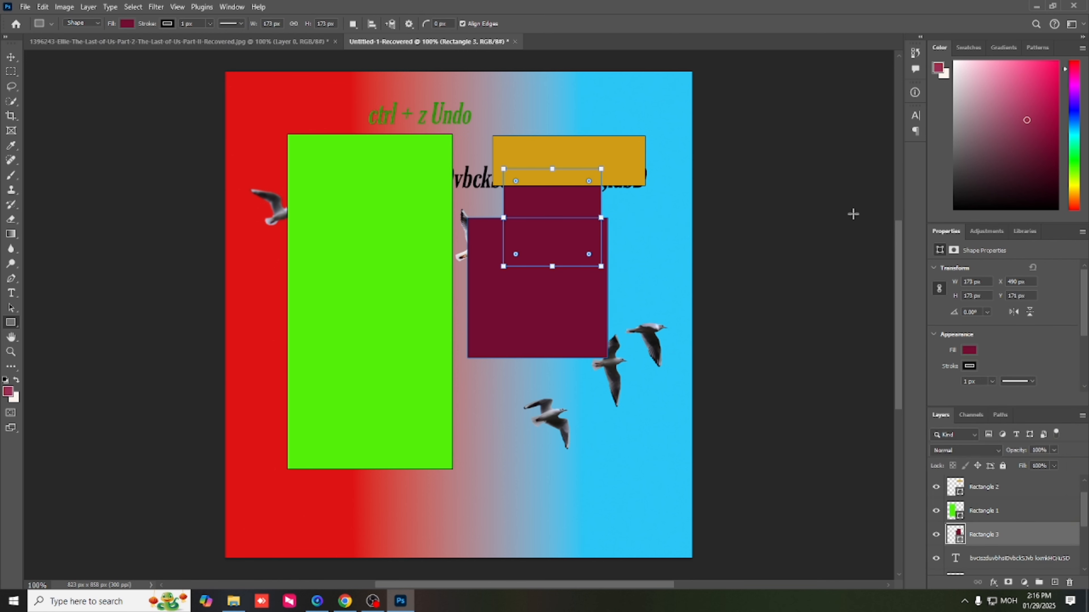
# Draw a maroon ellipse about 323 × 123 px across the left edge of the green rectangle.
pyautogui.rightClick(11, 322)
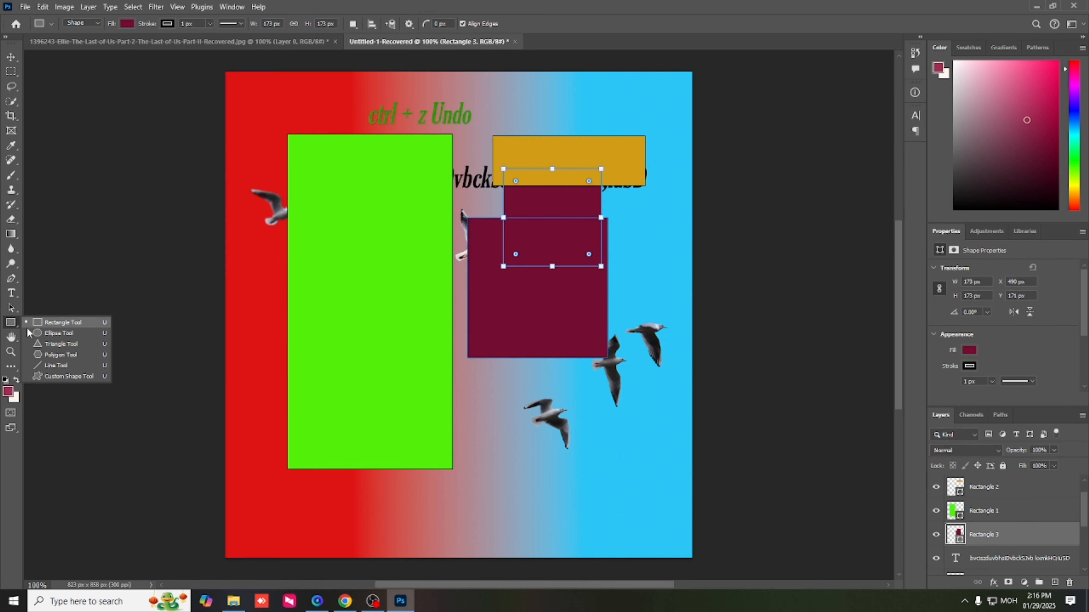
pyautogui.click(41, 338)
pyautogui.moveTo(243, 250); pyautogui.dragTo(426, 319)
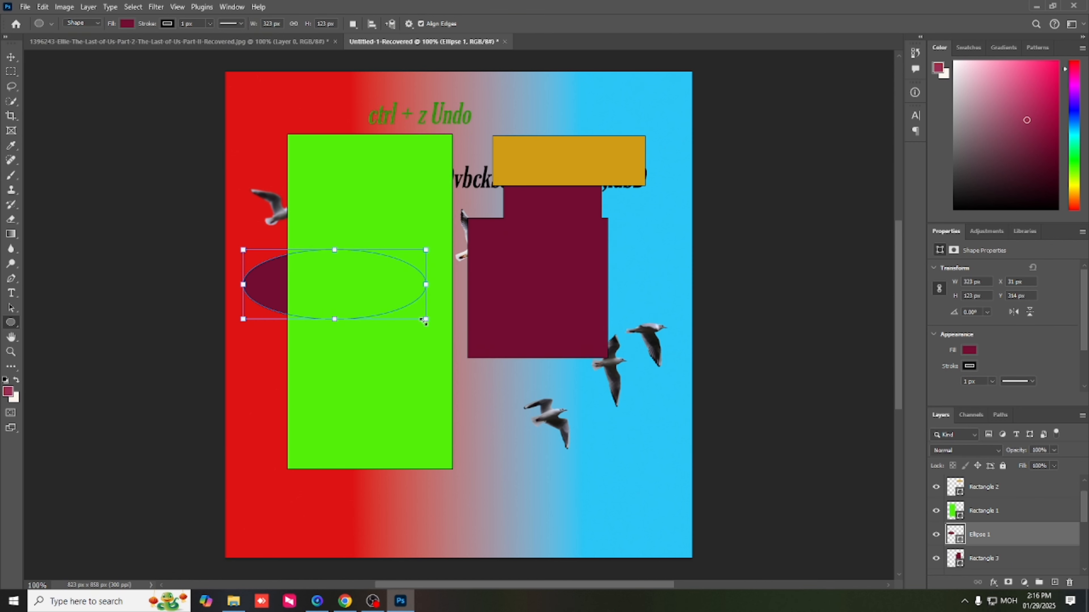
# Raise the ellipse's layer above the green rectangle and draw a circle about 225 px wide below the maroon squares.
pyautogui.moveTo(980, 515); pyautogui.dragTo(1012, 522)
pyautogui.click(981, 510)
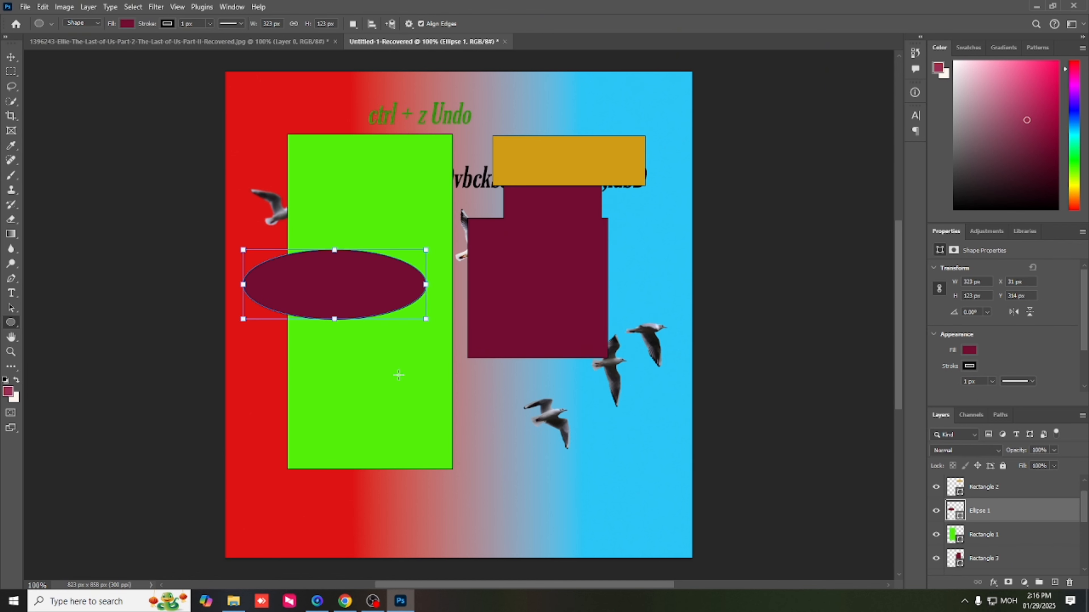
pyautogui.moveTo(481, 394); pyautogui.dragTo(609, 521)
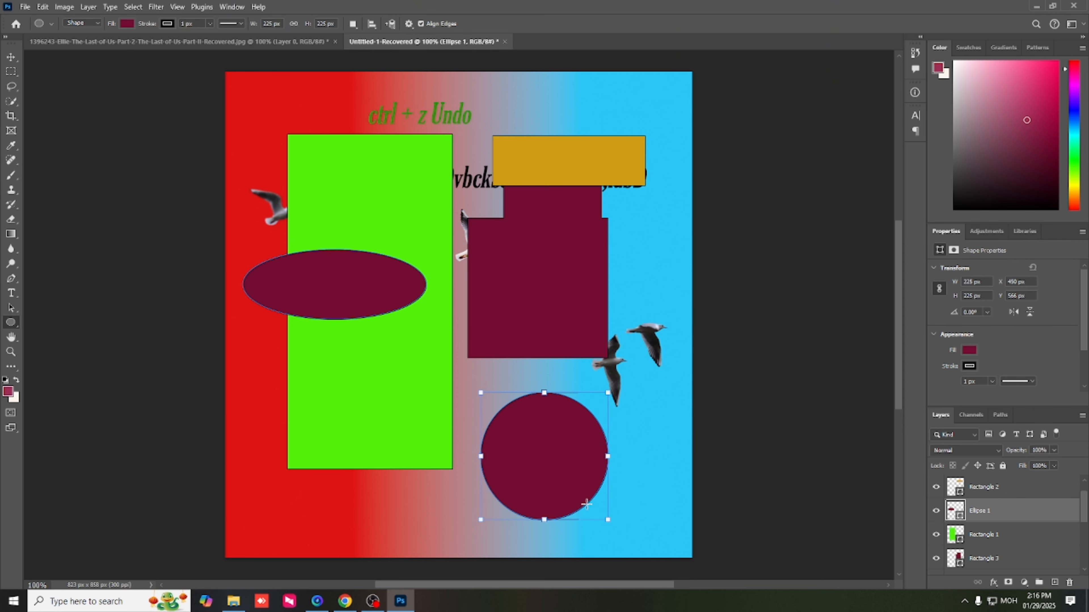
# Draw several maroon lines with the Line tool in different directions over the squares, circle and green rectangle.
pyautogui.rightClick(6, 329)
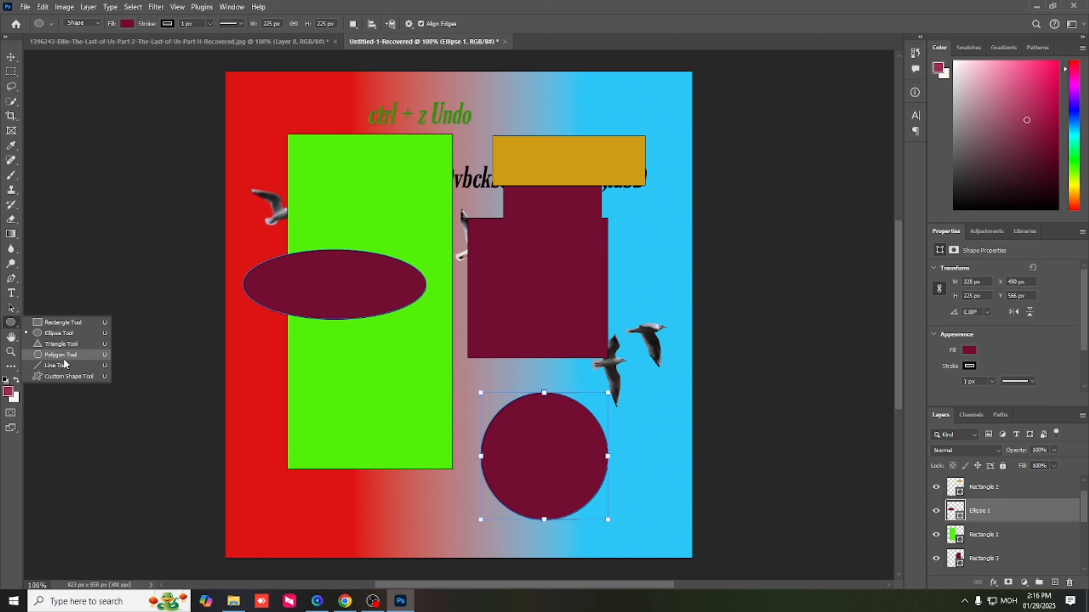
pyautogui.click(47, 367)
pyautogui.moveTo(510, 281); pyautogui.dragTo(516, 282)
pyautogui.moveTo(547, 347); pyautogui.dragTo(547, 352)
pyautogui.moveTo(491, 411); pyautogui.dragTo(483, 416)
pyautogui.moveTo(378, 431); pyautogui.dragTo(373, 433)
pyautogui.moveTo(312, 500); pyautogui.dragTo(531, 123)
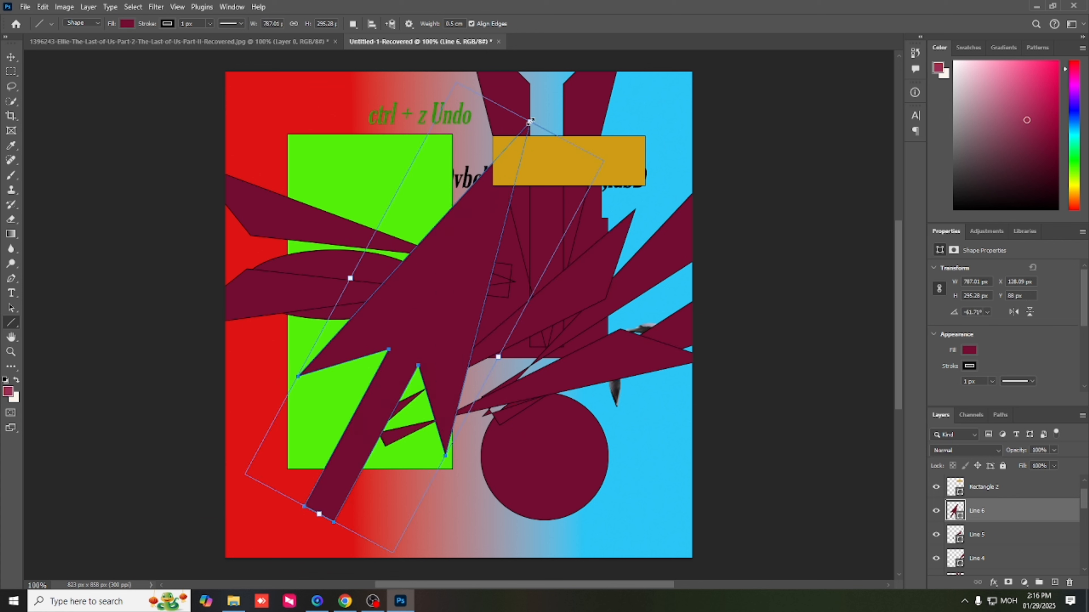
# Undo all the drawn lines, ellipses and rectangles and the text layer's reordering, back to the gradient, birds and two text lines.
pyautogui.hotkey('ctrl', 'z')
pyautogui.hotkey('ctrl', 'z')
pyautogui.hotkey('ctrl', 'z')
pyautogui.hotkey('ctrl', 'z')
pyautogui.hotkey('ctrl', 'z')
pyautogui.hotkey('ctrl', 'z')
pyautogui.hotkey('ctrl', 'z')
pyautogui.hotkey('ctrl', 'z')
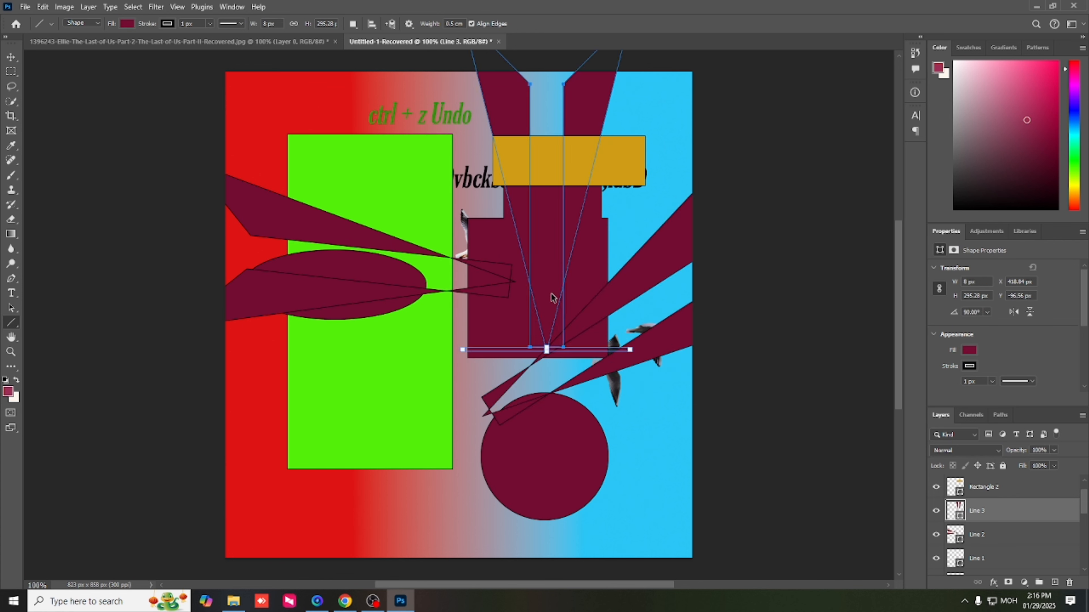
pyautogui.hotkey('ctrl', 'z')
pyautogui.hotkey('ctrl', 'z')
pyautogui.hotkey('ctrl', 'z')
pyautogui.hotkey('ctrl', 'z')
pyautogui.hotkey('ctrl', 'z')
pyautogui.hotkey('ctrl', 'z')
pyautogui.hotkey('ctrl', 'z')
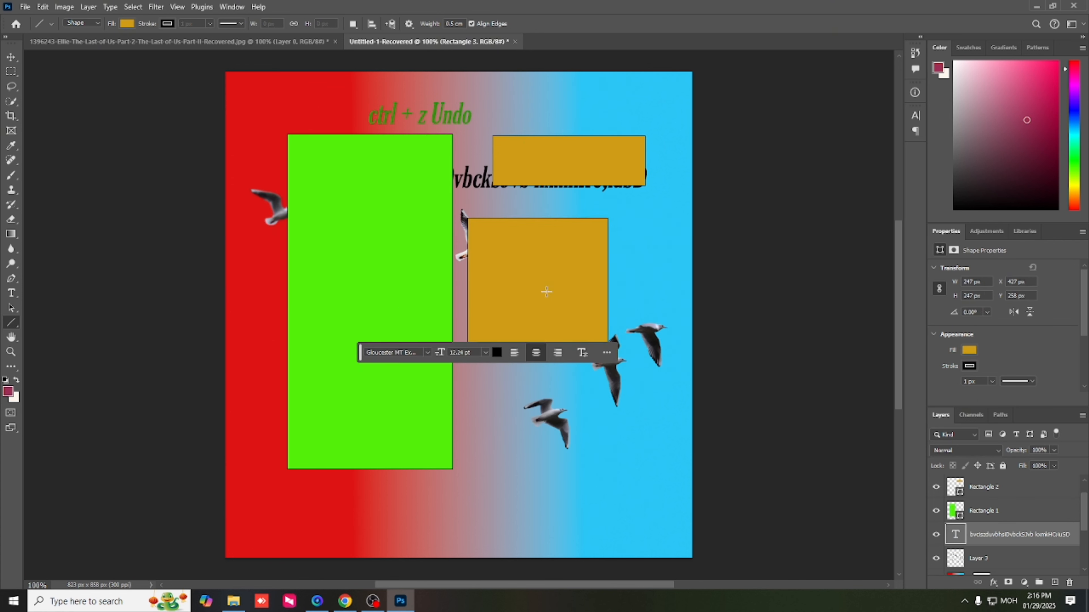
pyautogui.hotkey('ctrl', 'z')
pyautogui.hotkey('ctrl', 'z')
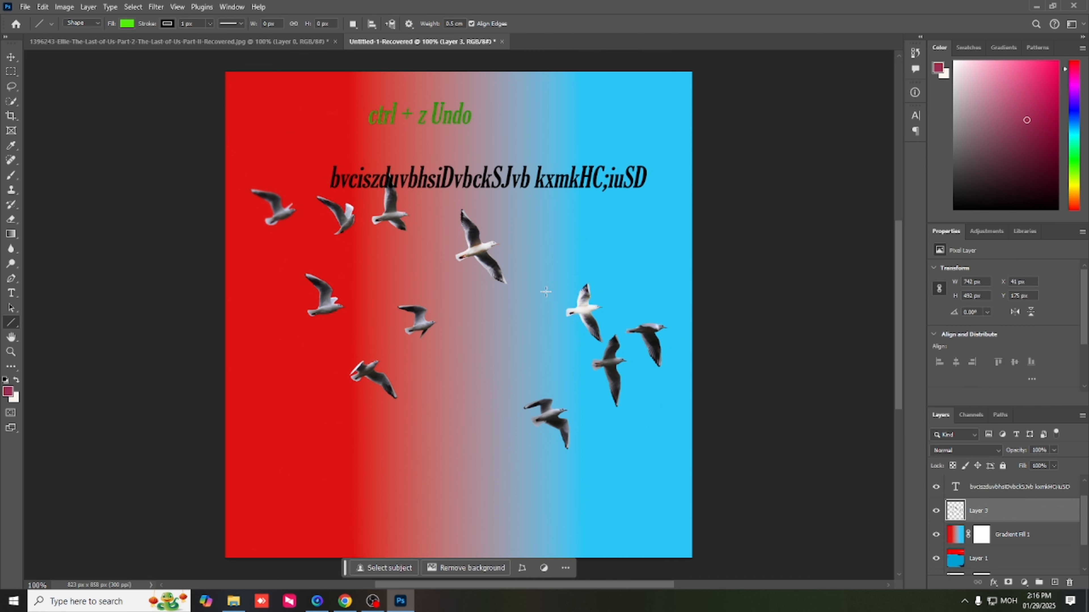
# Pan around the canvas with the Hand tool, zooming in on the birds to about 285% and back out to 100%.
pyautogui.click(12, 339)
pyautogui.moveTo(394, 243); pyautogui.dragTo(366, 236)
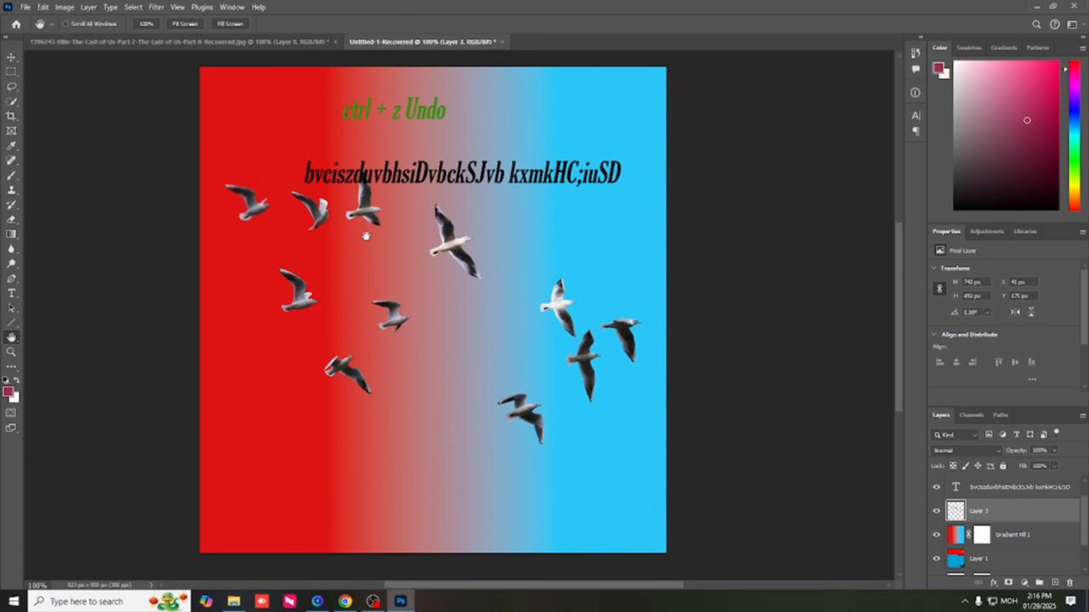
pyautogui.moveTo(365, 236); pyautogui.dragTo(464, 263)
pyautogui.scroll(11, 519, 335)
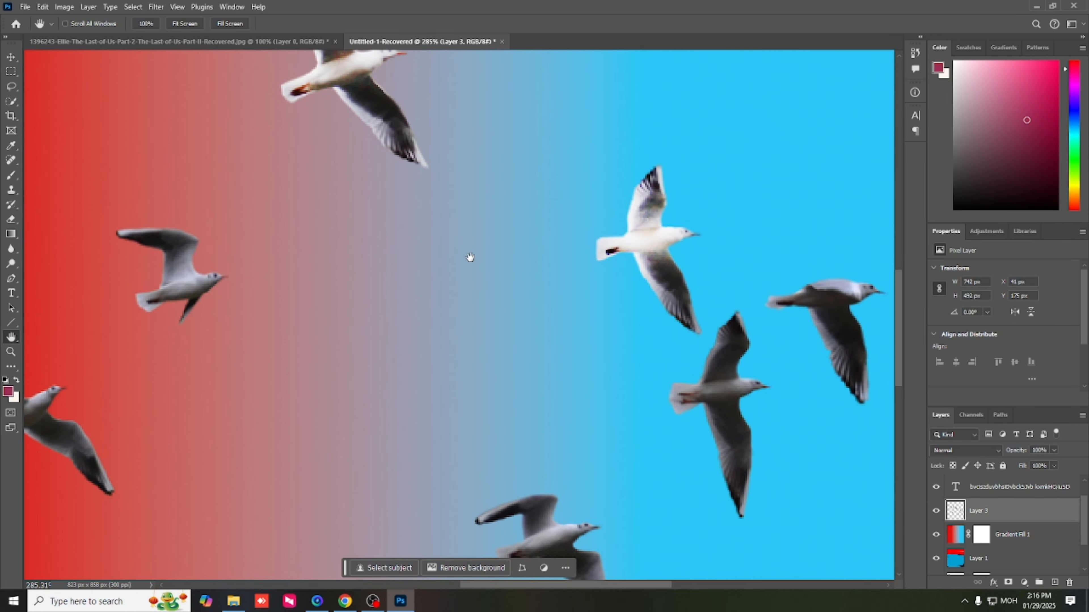
pyautogui.moveTo(429, 247); pyautogui.dragTo(777, 472)
pyautogui.moveTo(563, 380); pyautogui.dragTo(598, 360)
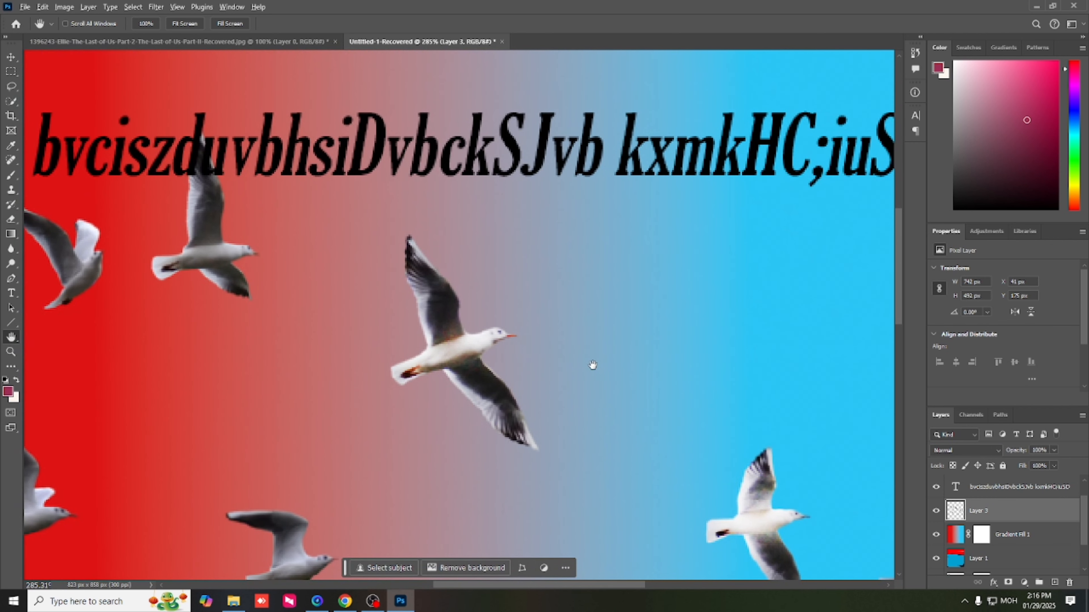
pyautogui.scroll(-9, 593, 366)
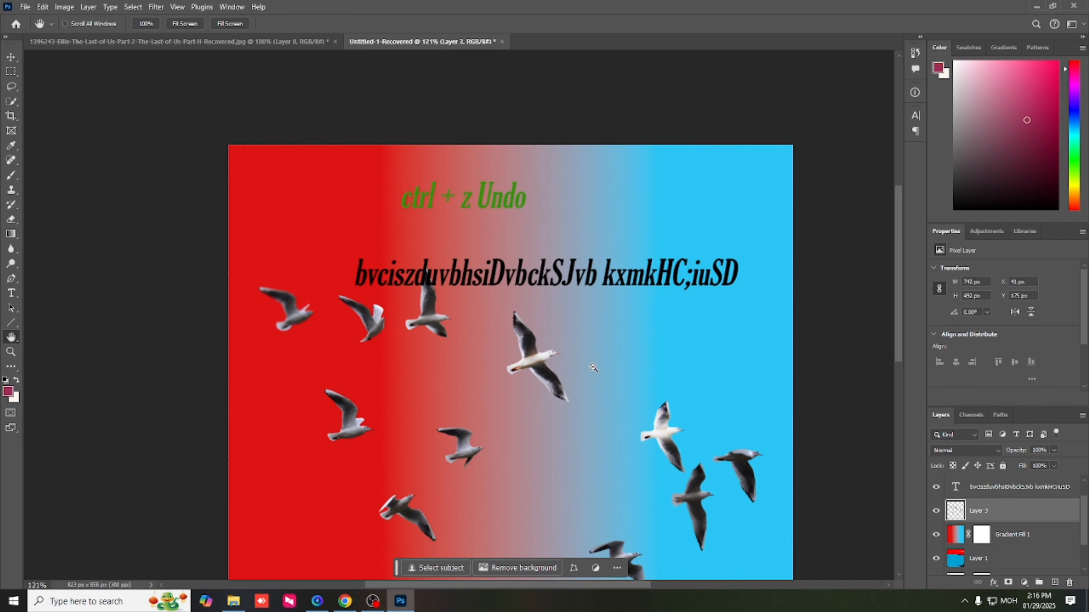
pyautogui.scroll(-5, 592, 366)
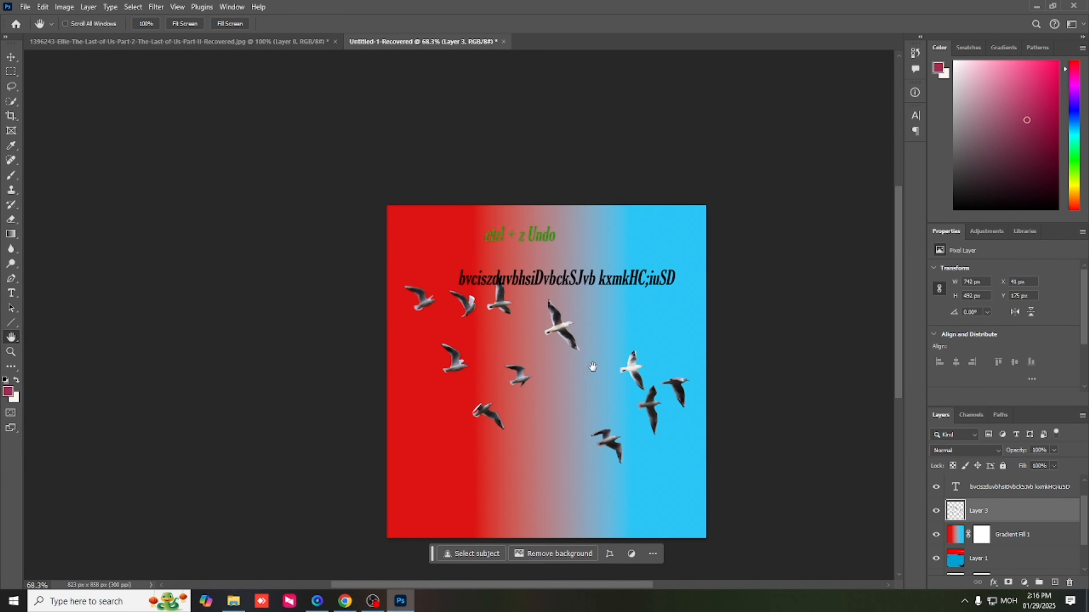
pyautogui.scroll(4, 593, 367)
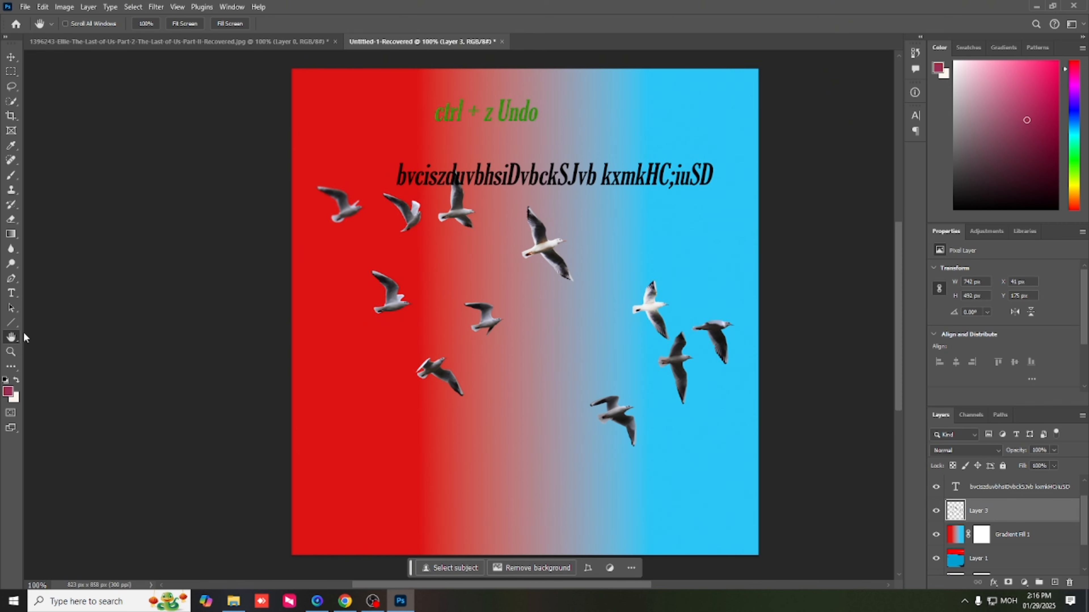
# Use the Zoom tool to magnify the birds on the canvas's left half to 300%, and zoom back out to the whole canvas.
pyautogui.click(11, 352)
pyautogui.click(439, 308)
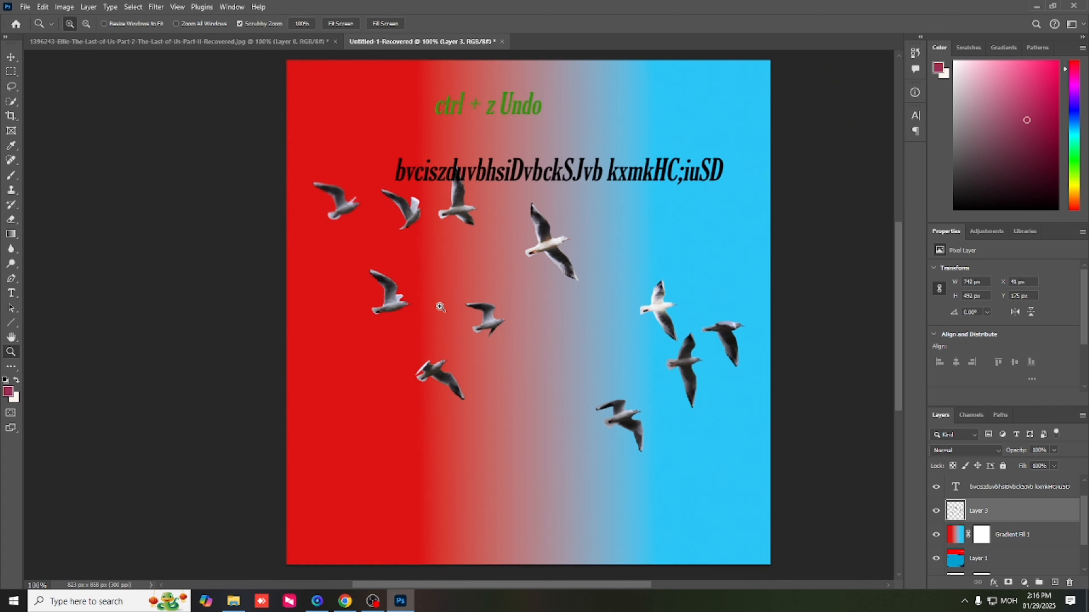
pyautogui.rightClick(441, 307)
pyautogui.click(426, 301)
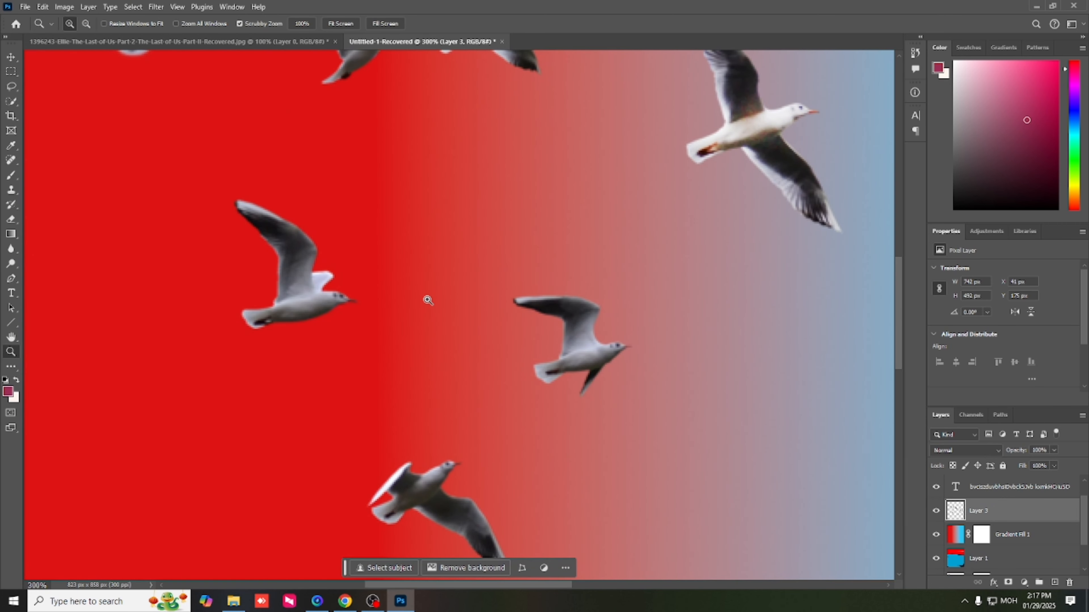
pyautogui.keyDown('alt'); pyautogui.click(430, 302); pyautogui.keyUp('alt')
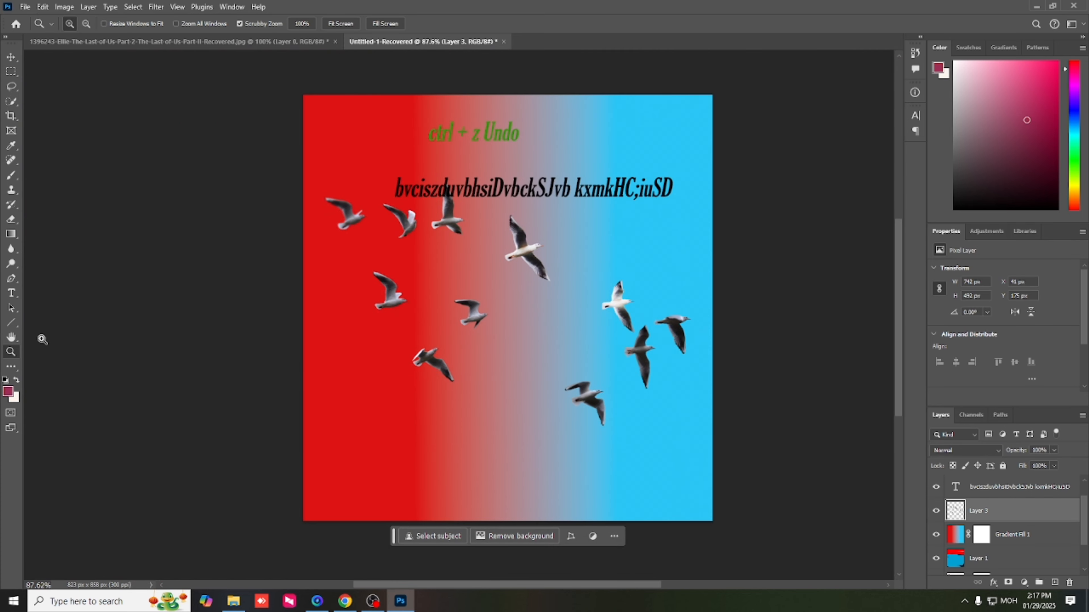